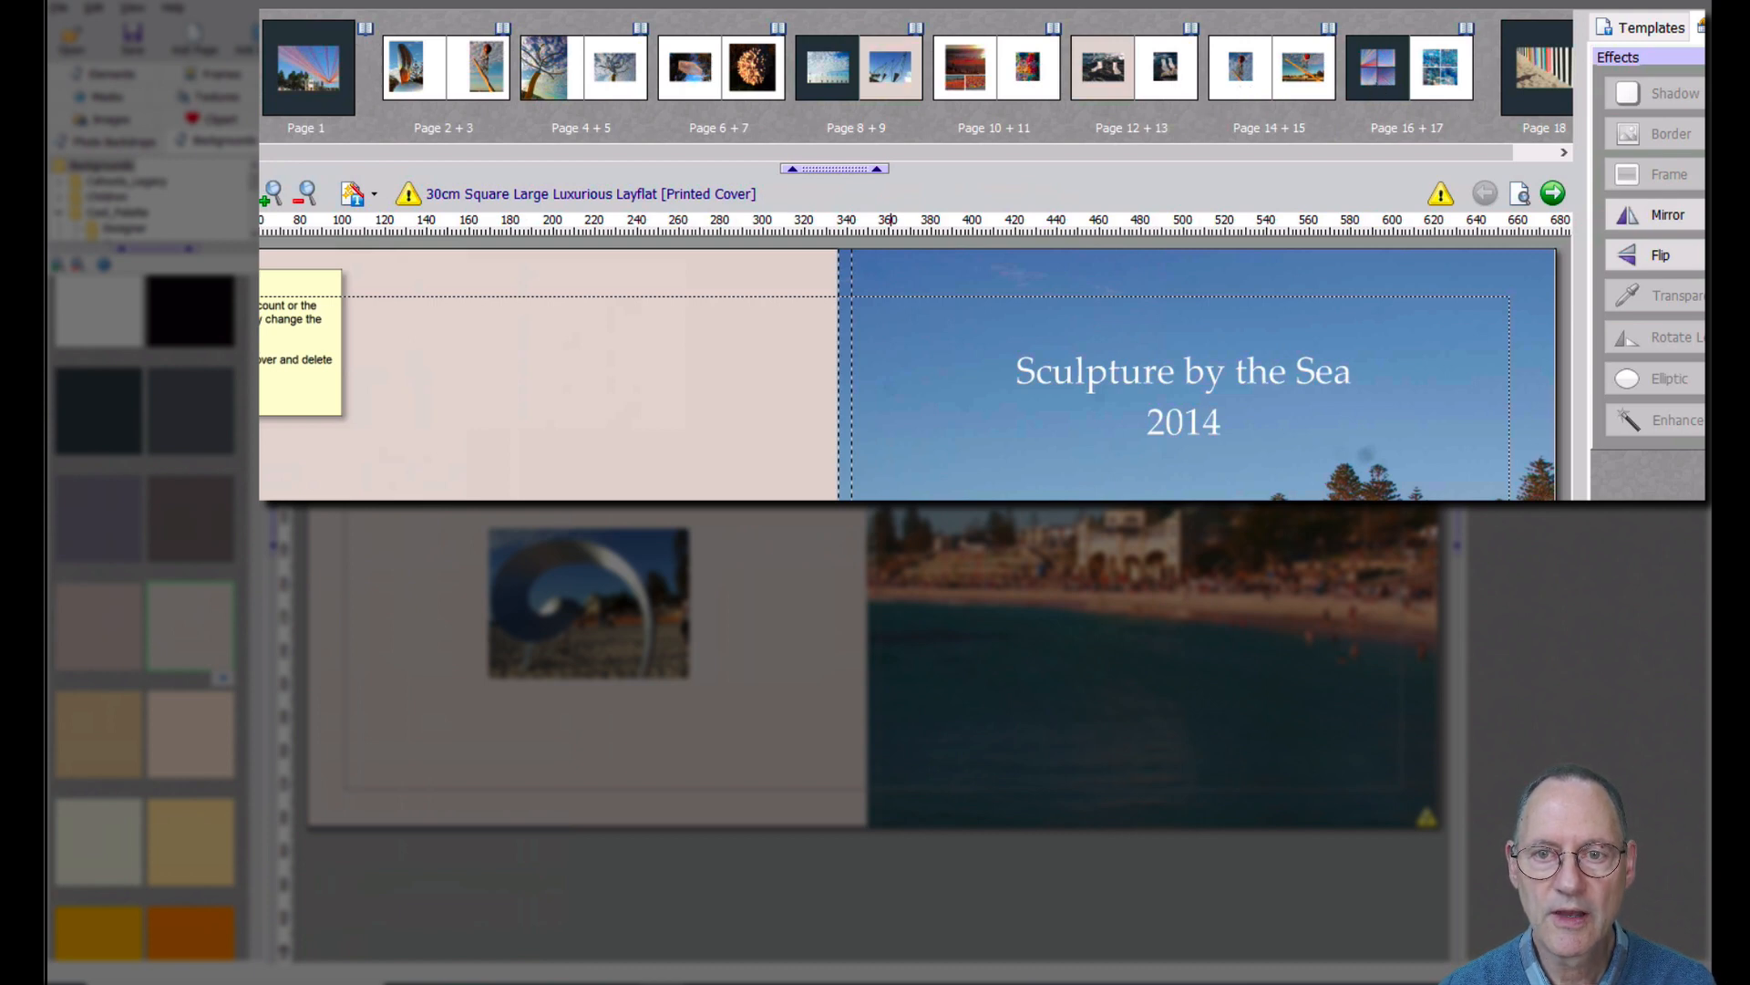
Add a blank spread at the end of the book, following pages 16 + 17
{"action": "left_click", "coordinate": [1438, 76]}
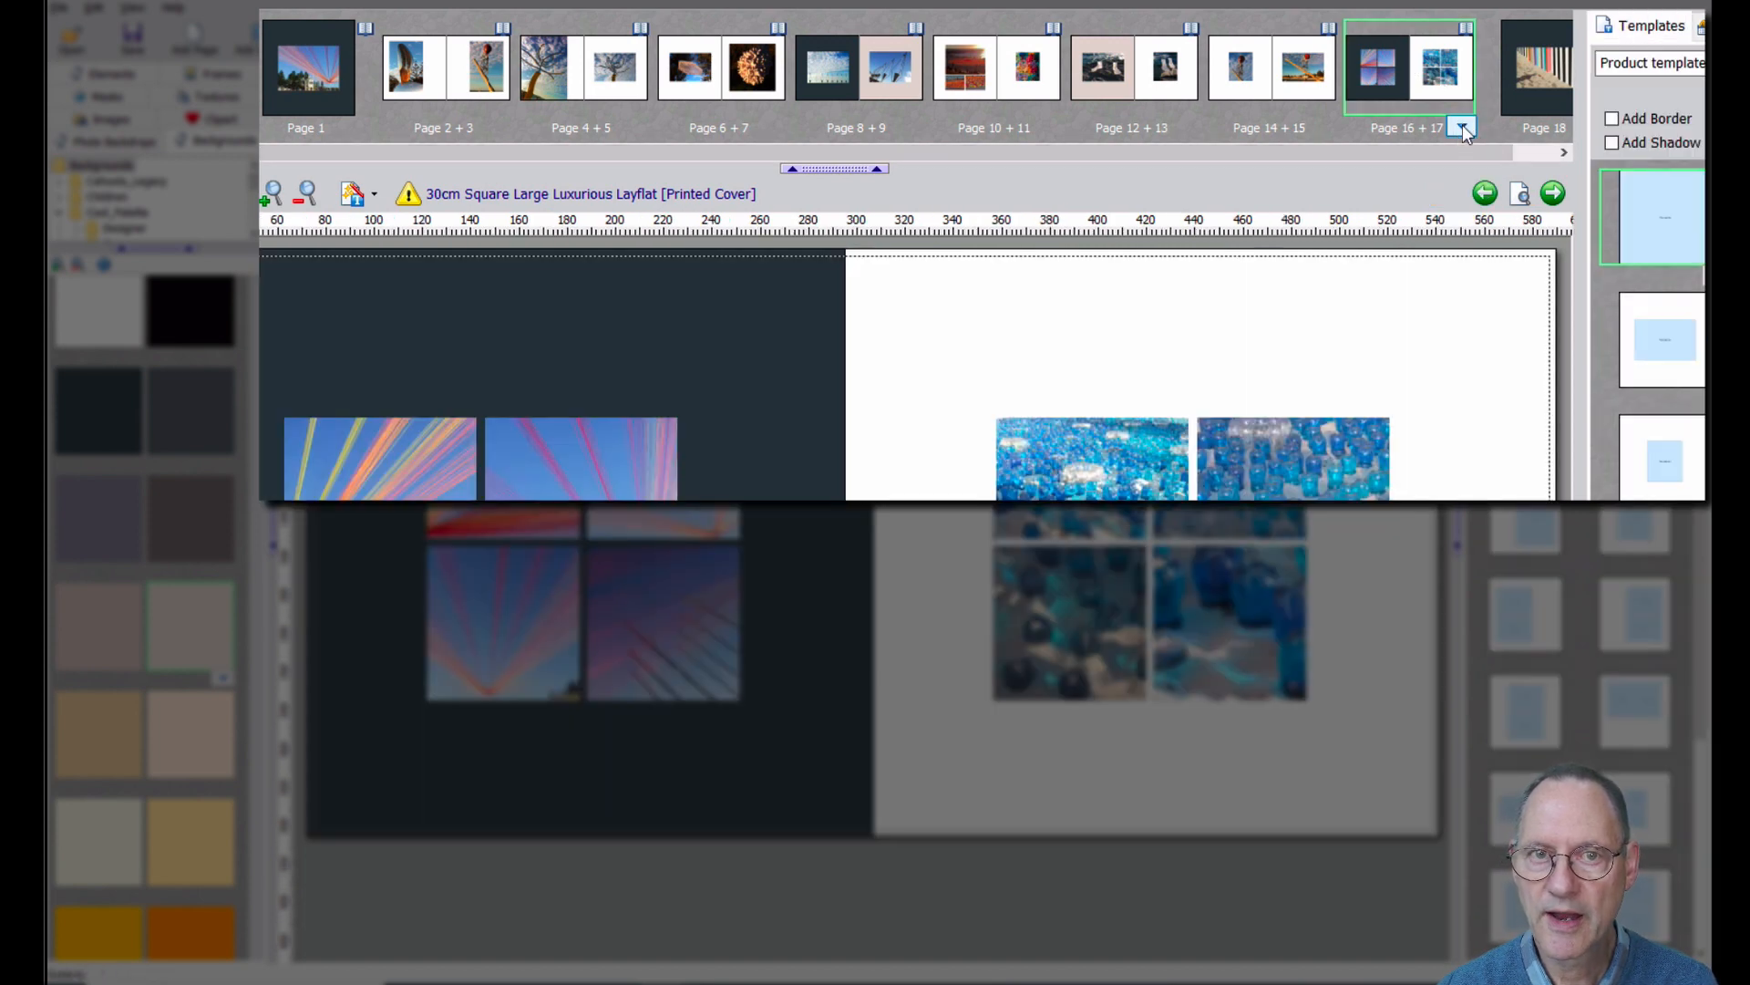
{"action": "left_click", "coordinate": [1463, 129]}
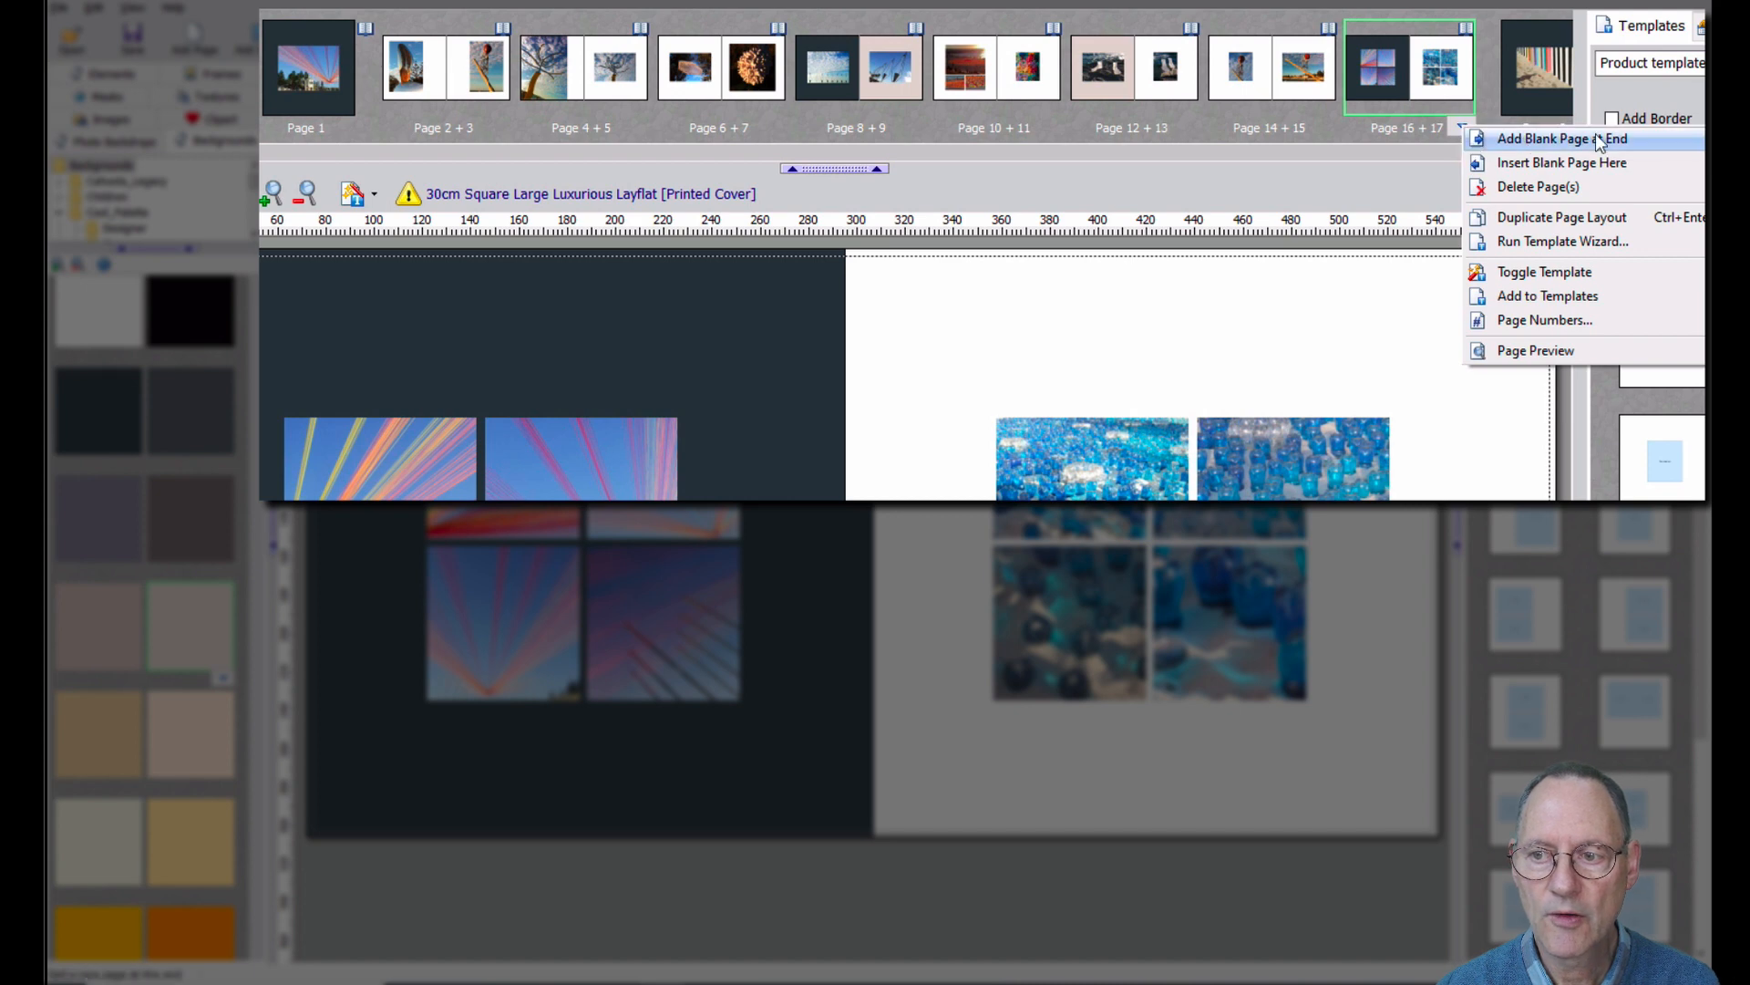
{"action": "left_click", "coordinate": [1546, 145]}
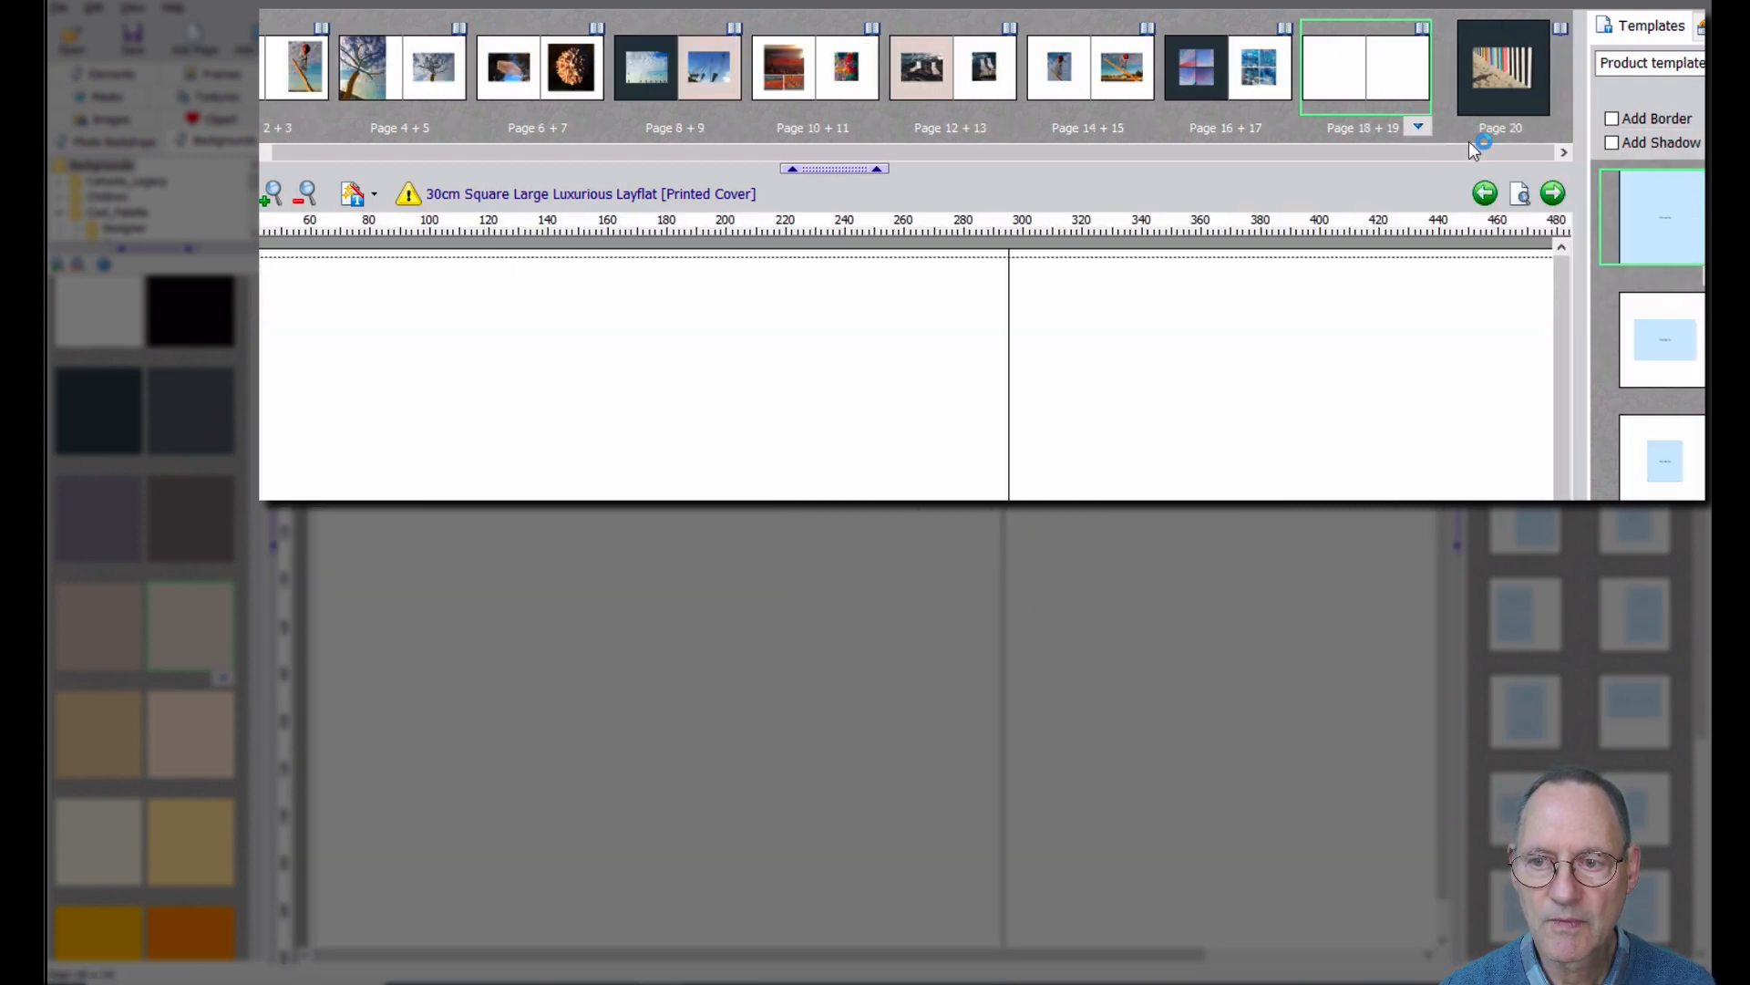
Insert a blank spread at pages 10 + 11, ahead of the sunset beach and coloured coral spread
{"action": "left_click", "coordinate": [798, 62]}
{"action": "left_click", "coordinate": [867, 127]}
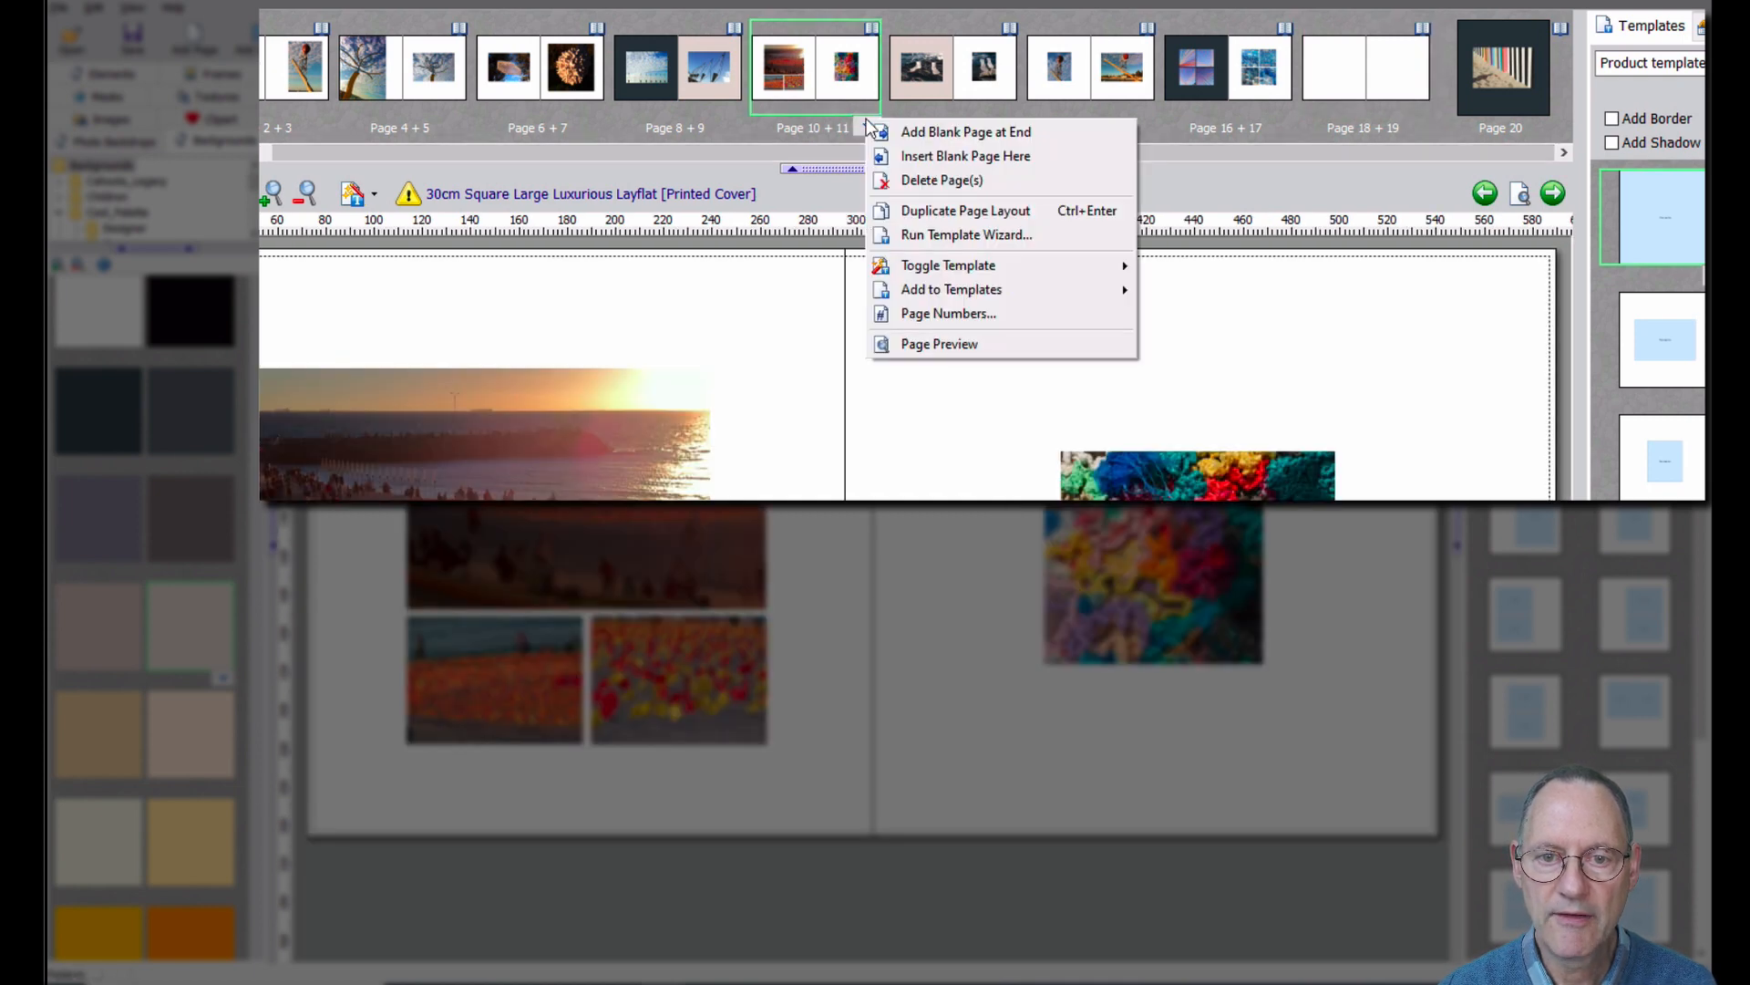
{"action": "left_click", "coordinate": [931, 156]}
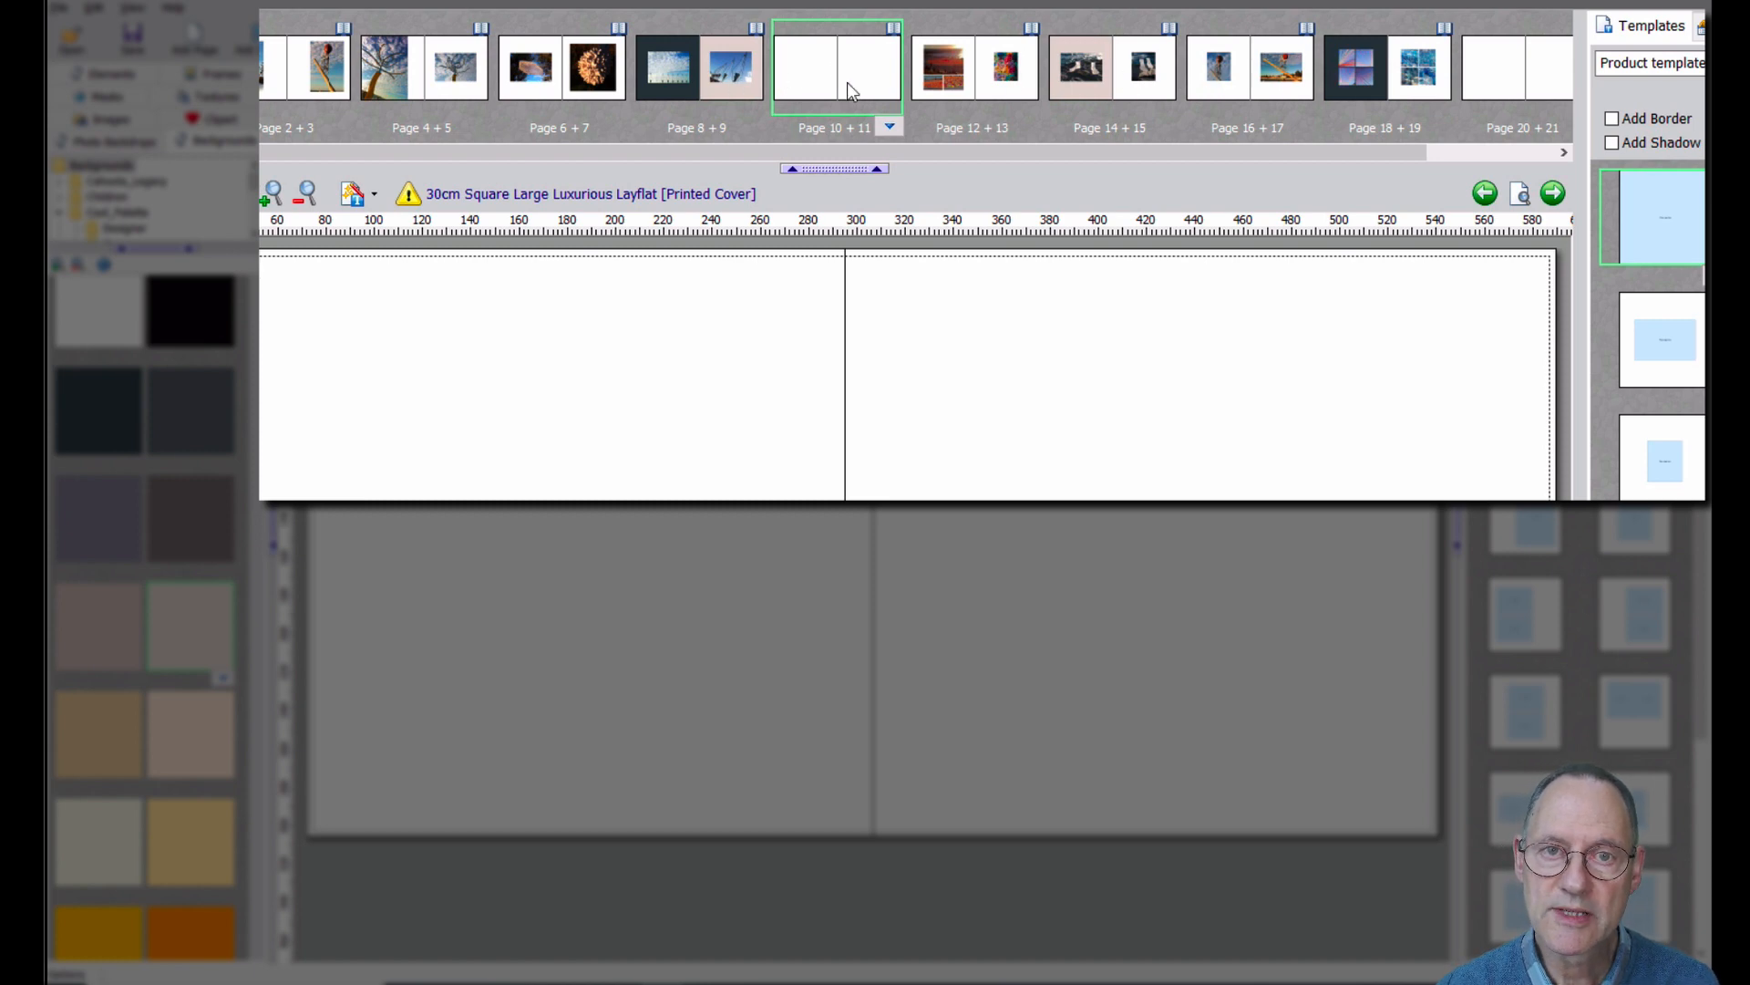
Delete the blank spread at pages 10 + 11
{"action": "left_click", "coordinate": [890, 128]}
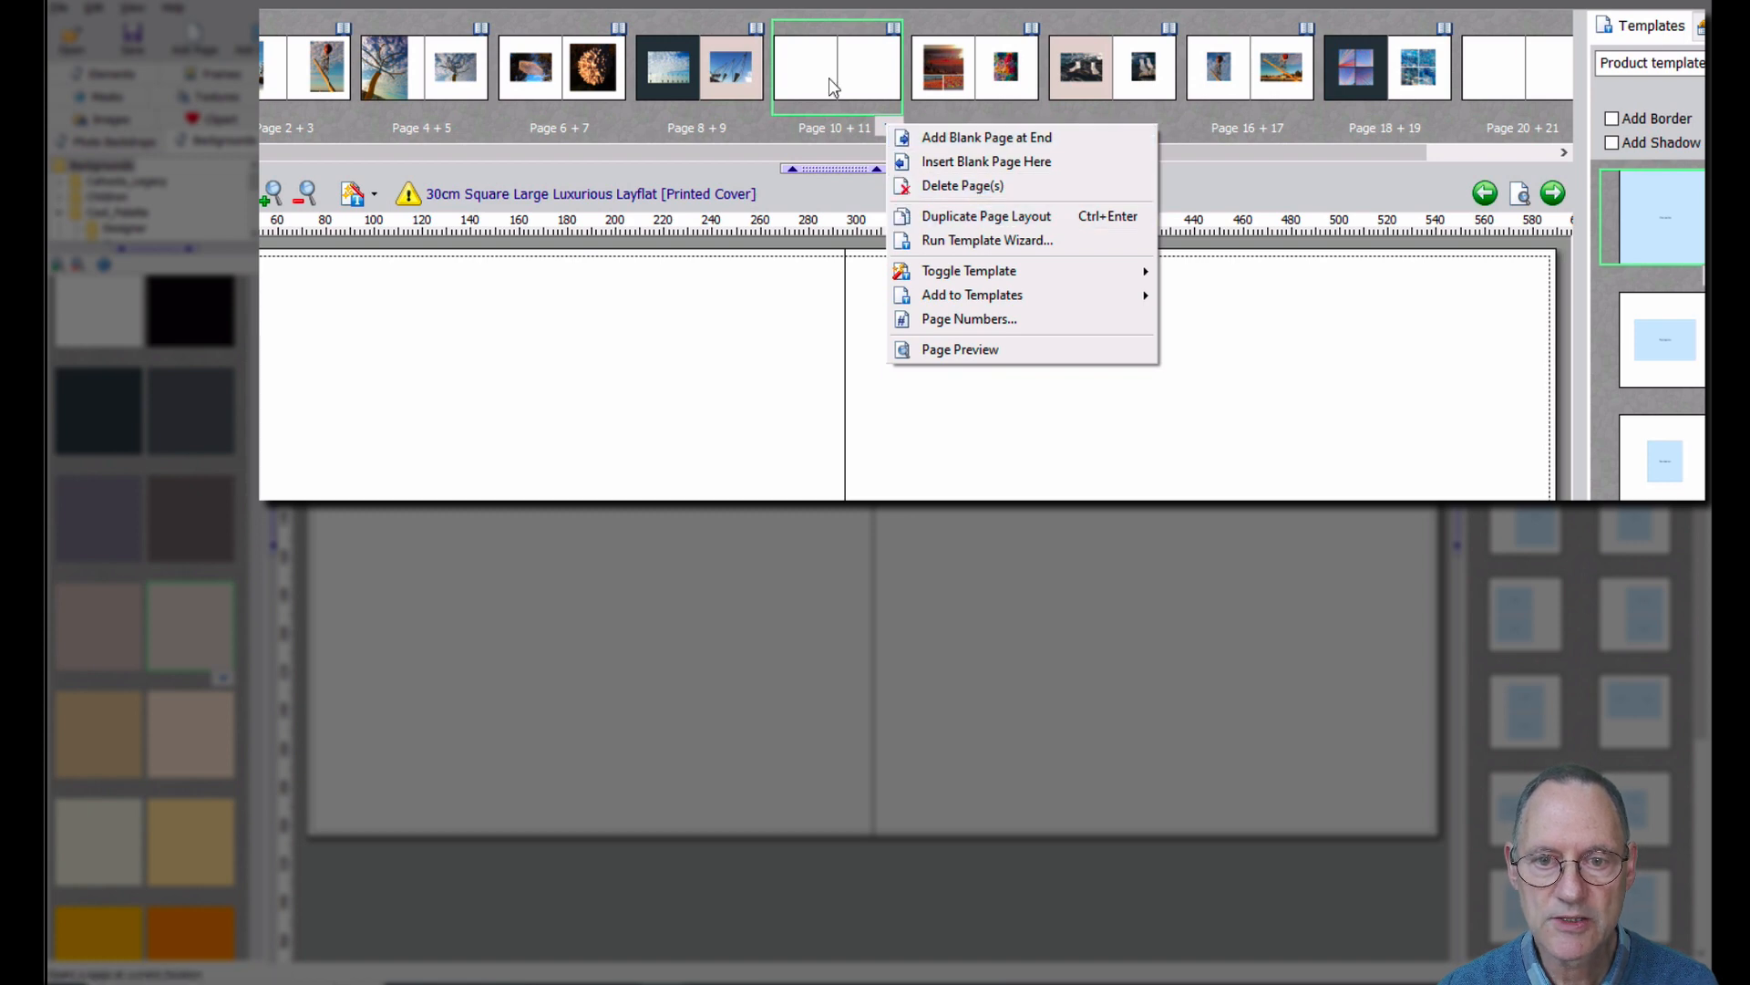
{"action": "left_click", "coordinate": [879, 125]}
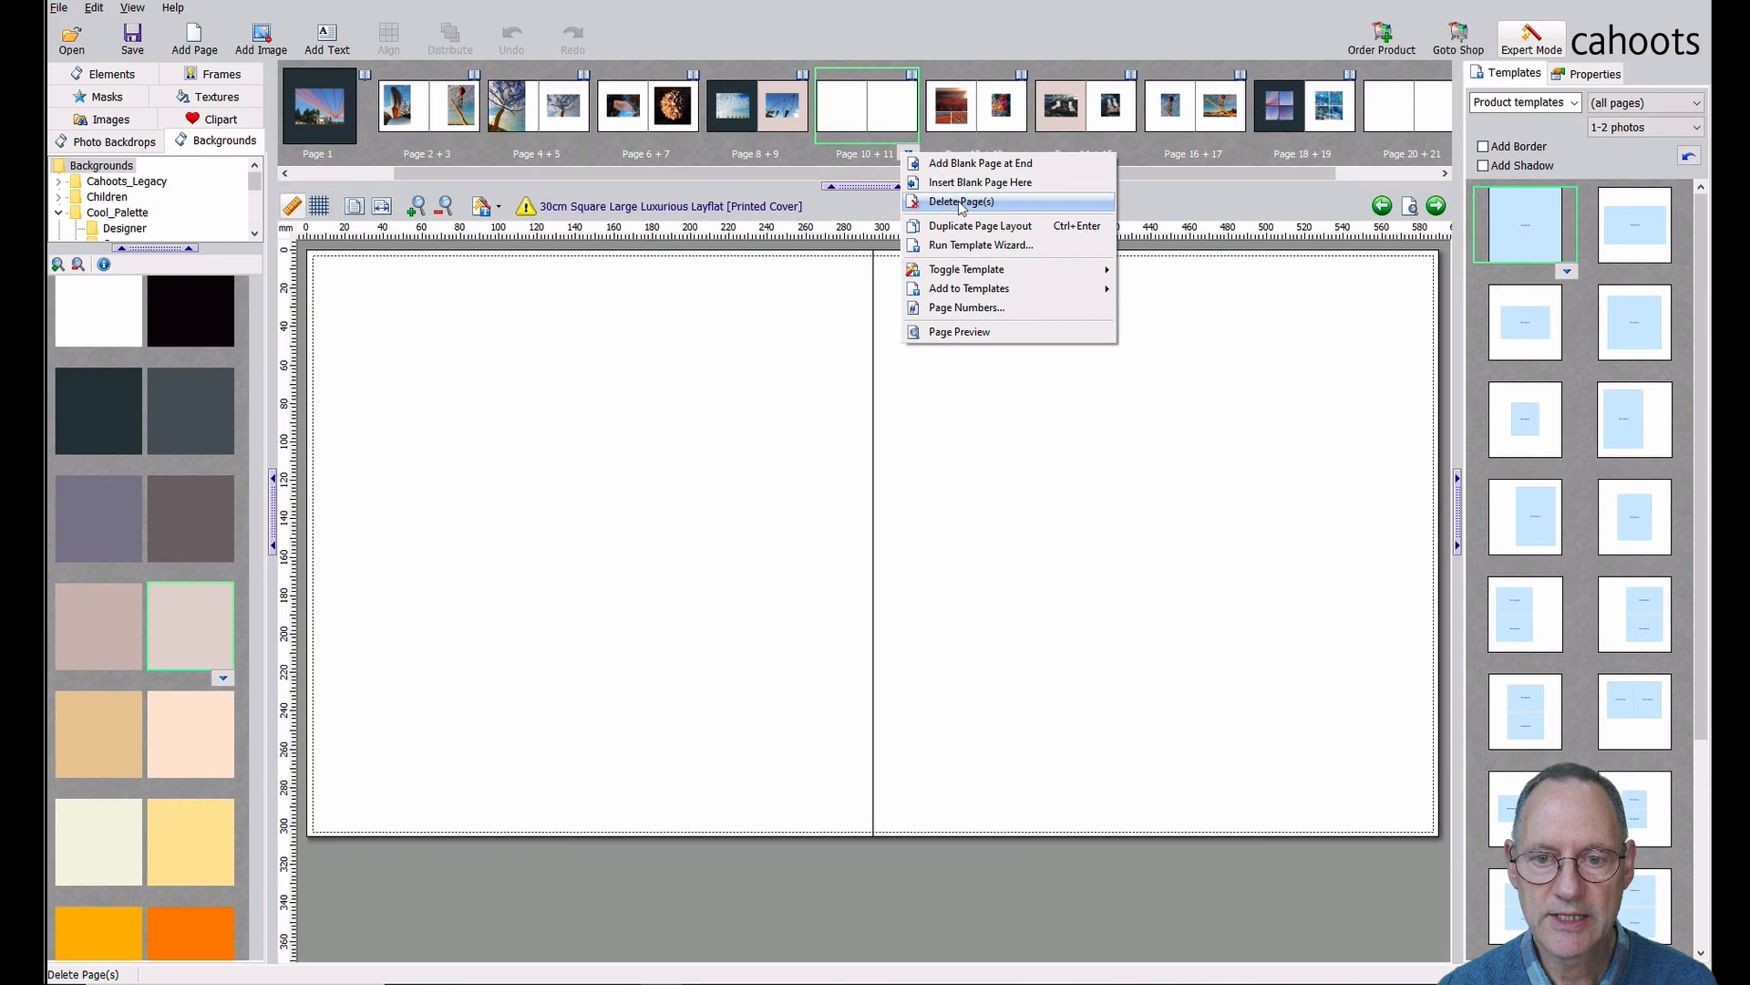
{"action": "left_click", "coordinate": [944, 188]}
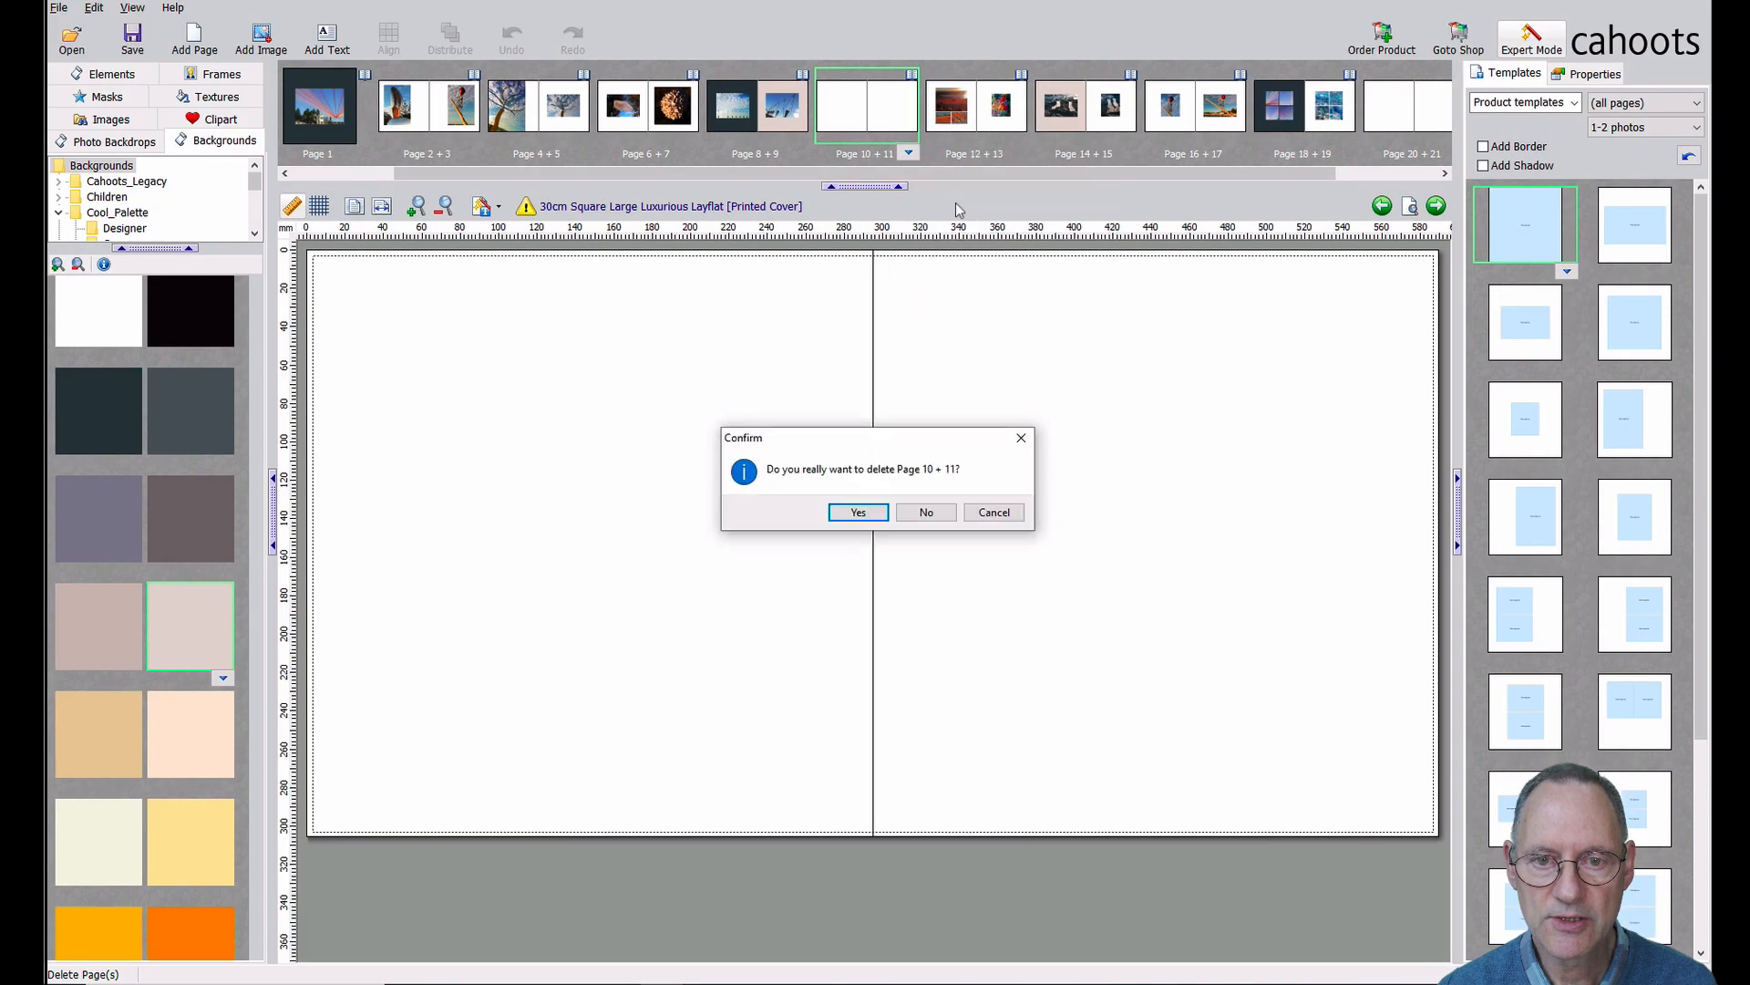
{"action": "left_click", "coordinate": [857, 512]}
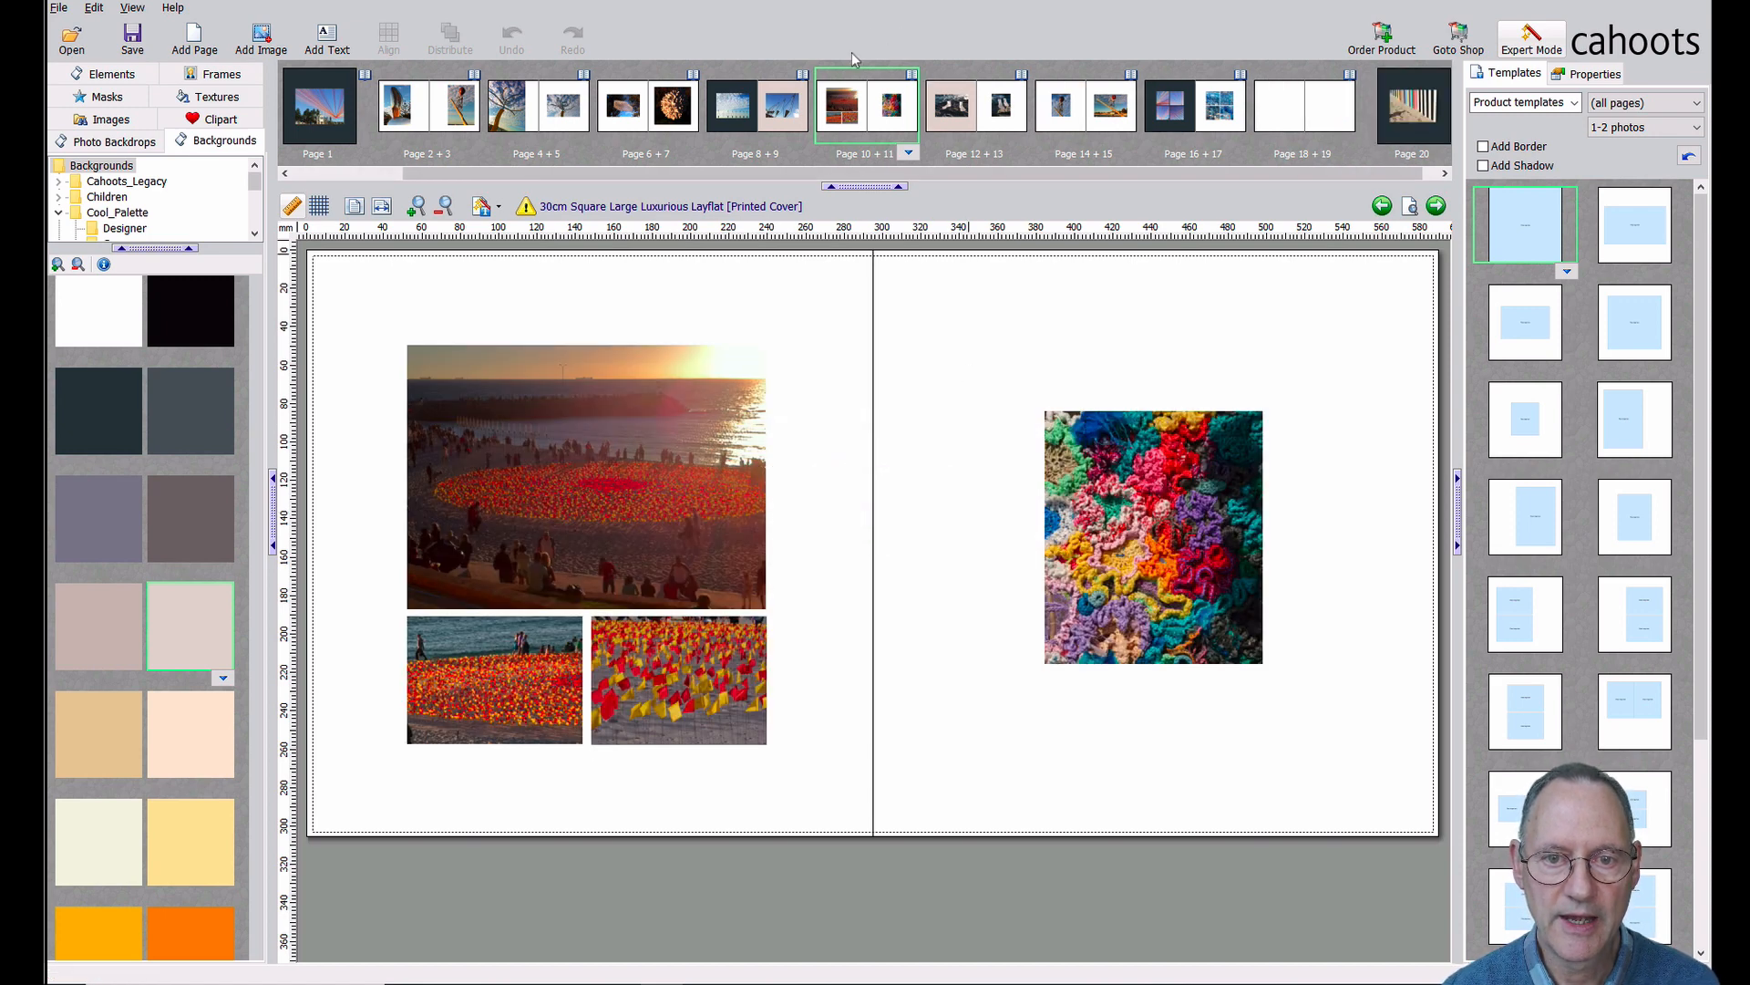
Move the pages 16 + 17 spread to pages 8 + 9, and the tree sculpture spread from pages 4 + 5 to 10 + 11
{"action": "left_click_drag", "start_coordinate": [866, 175], "coordinate": [1138, 173]}
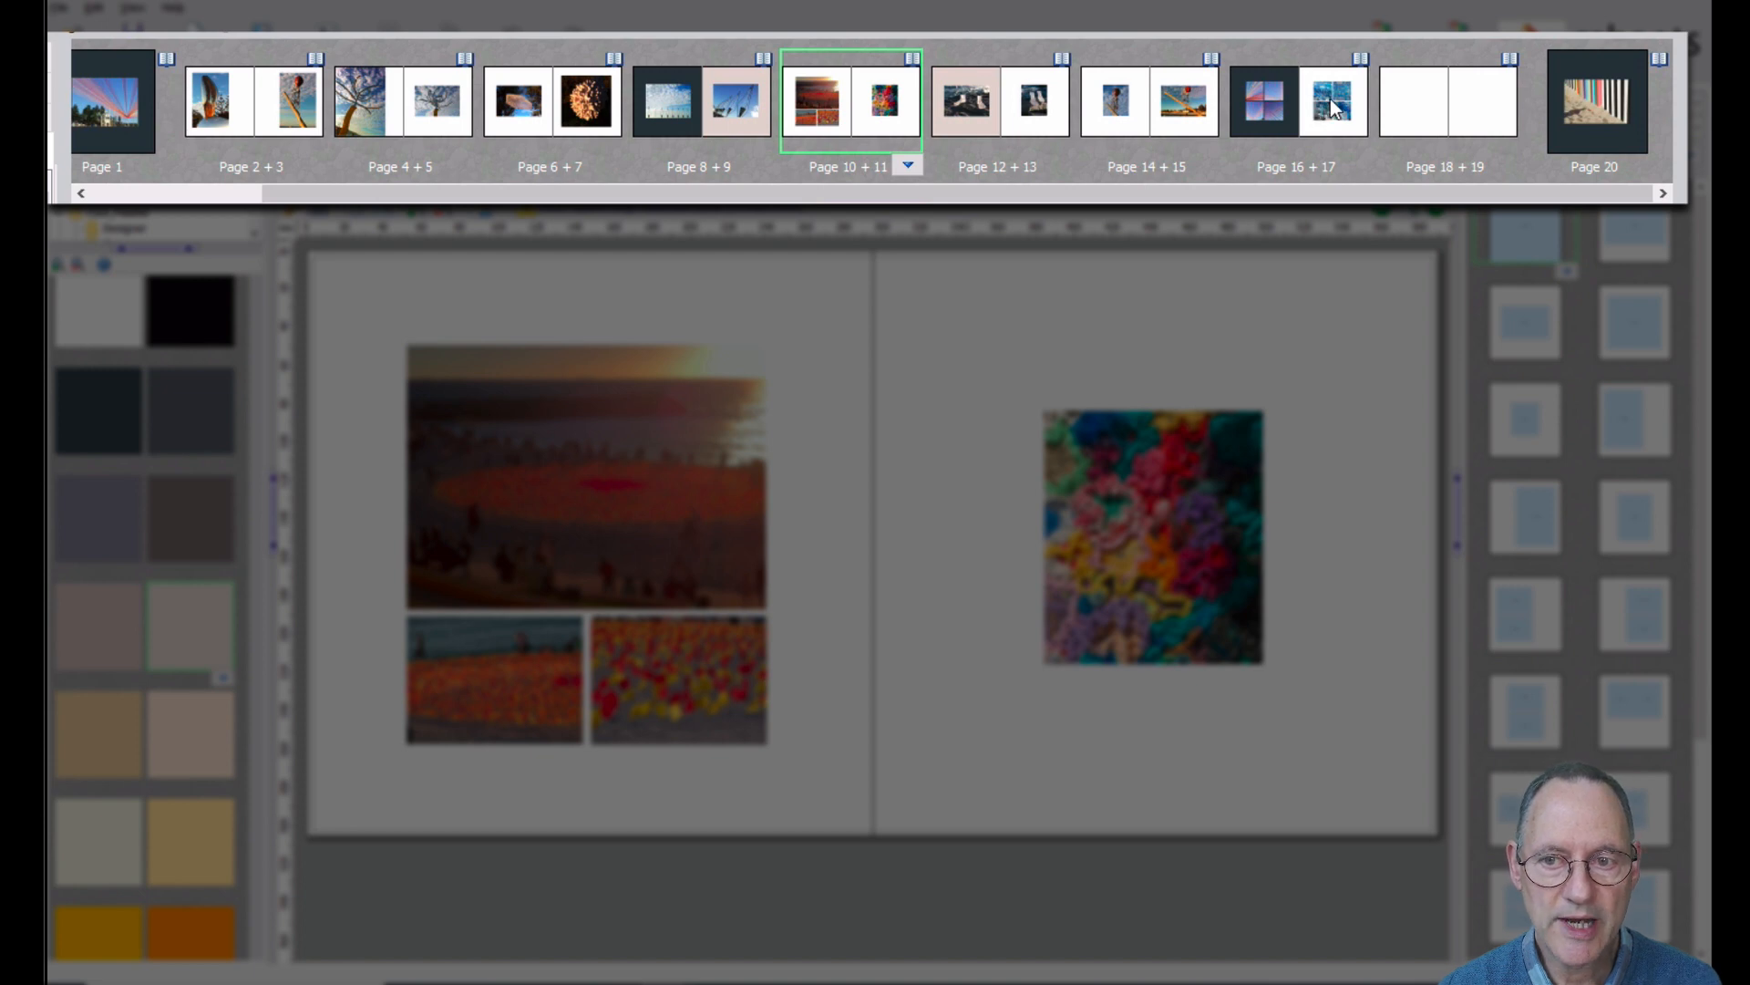
{"action": "left_click", "coordinate": [1322, 96]}
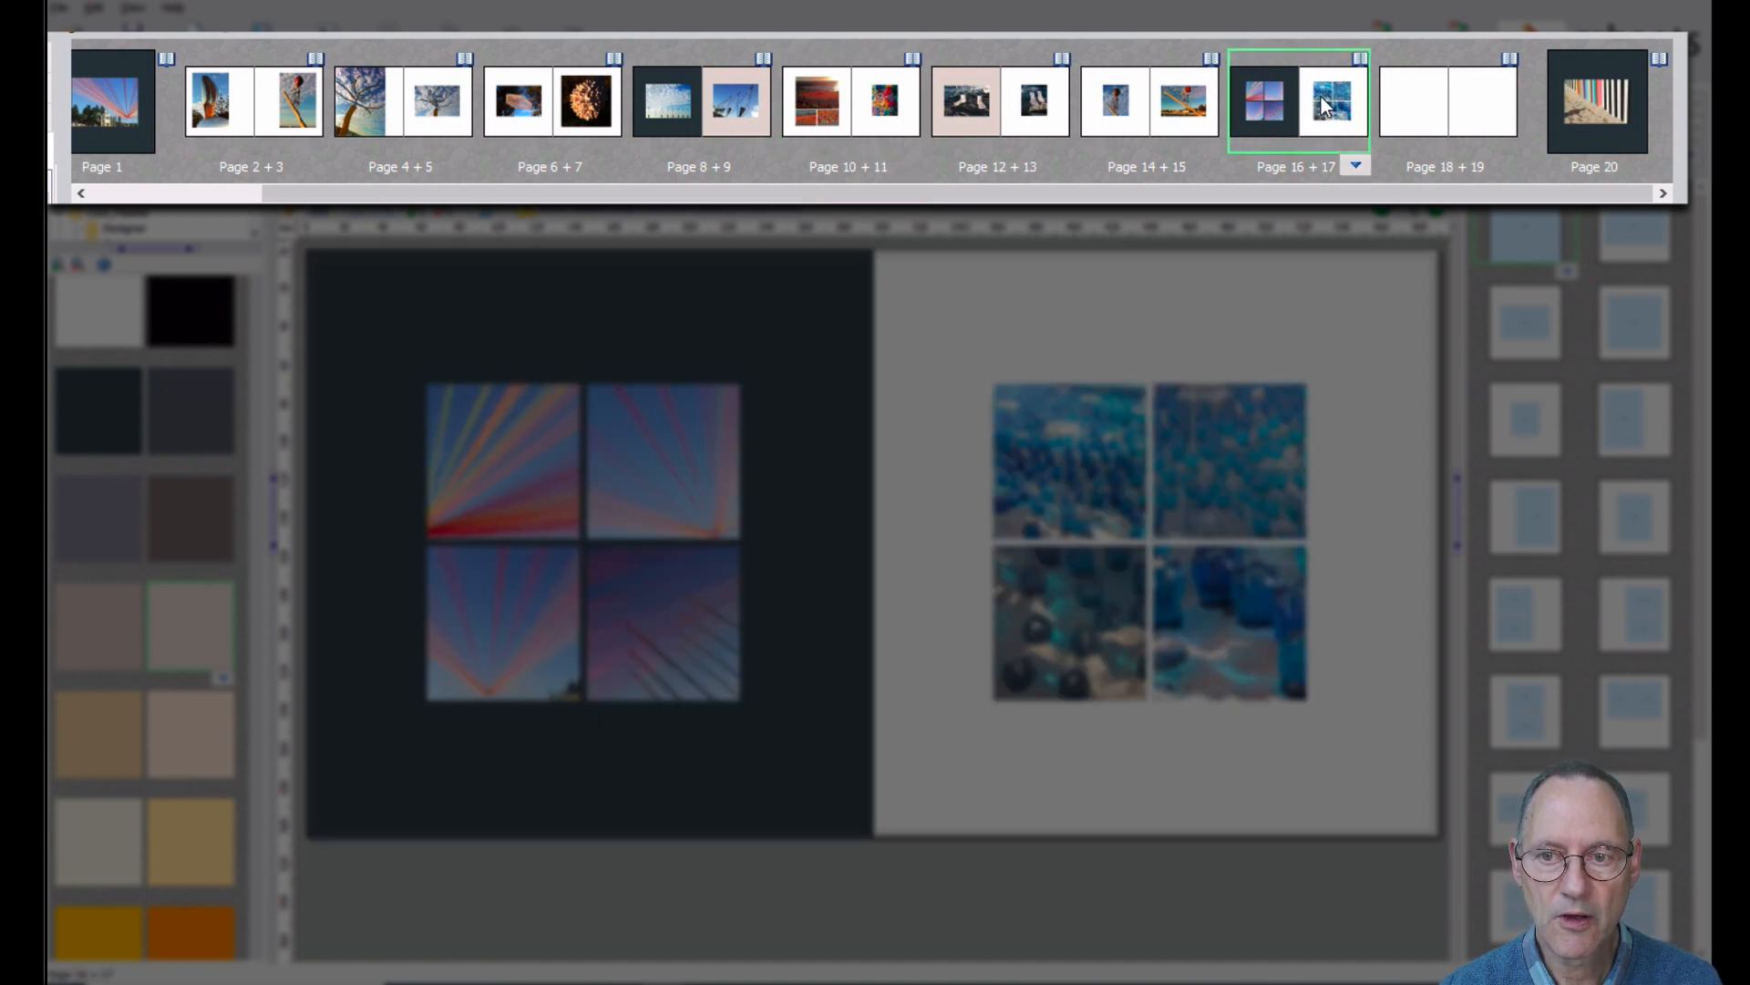
{"action": "mouse_move", "coordinate": [1320, 96]}
{"action": "left_mouse_down"}
{"action": "mouse_move", "coordinate": [596, 86]}
{"action": "mouse_move", "coordinate": [628, 97]}
{"action": "left_mouse_up"}
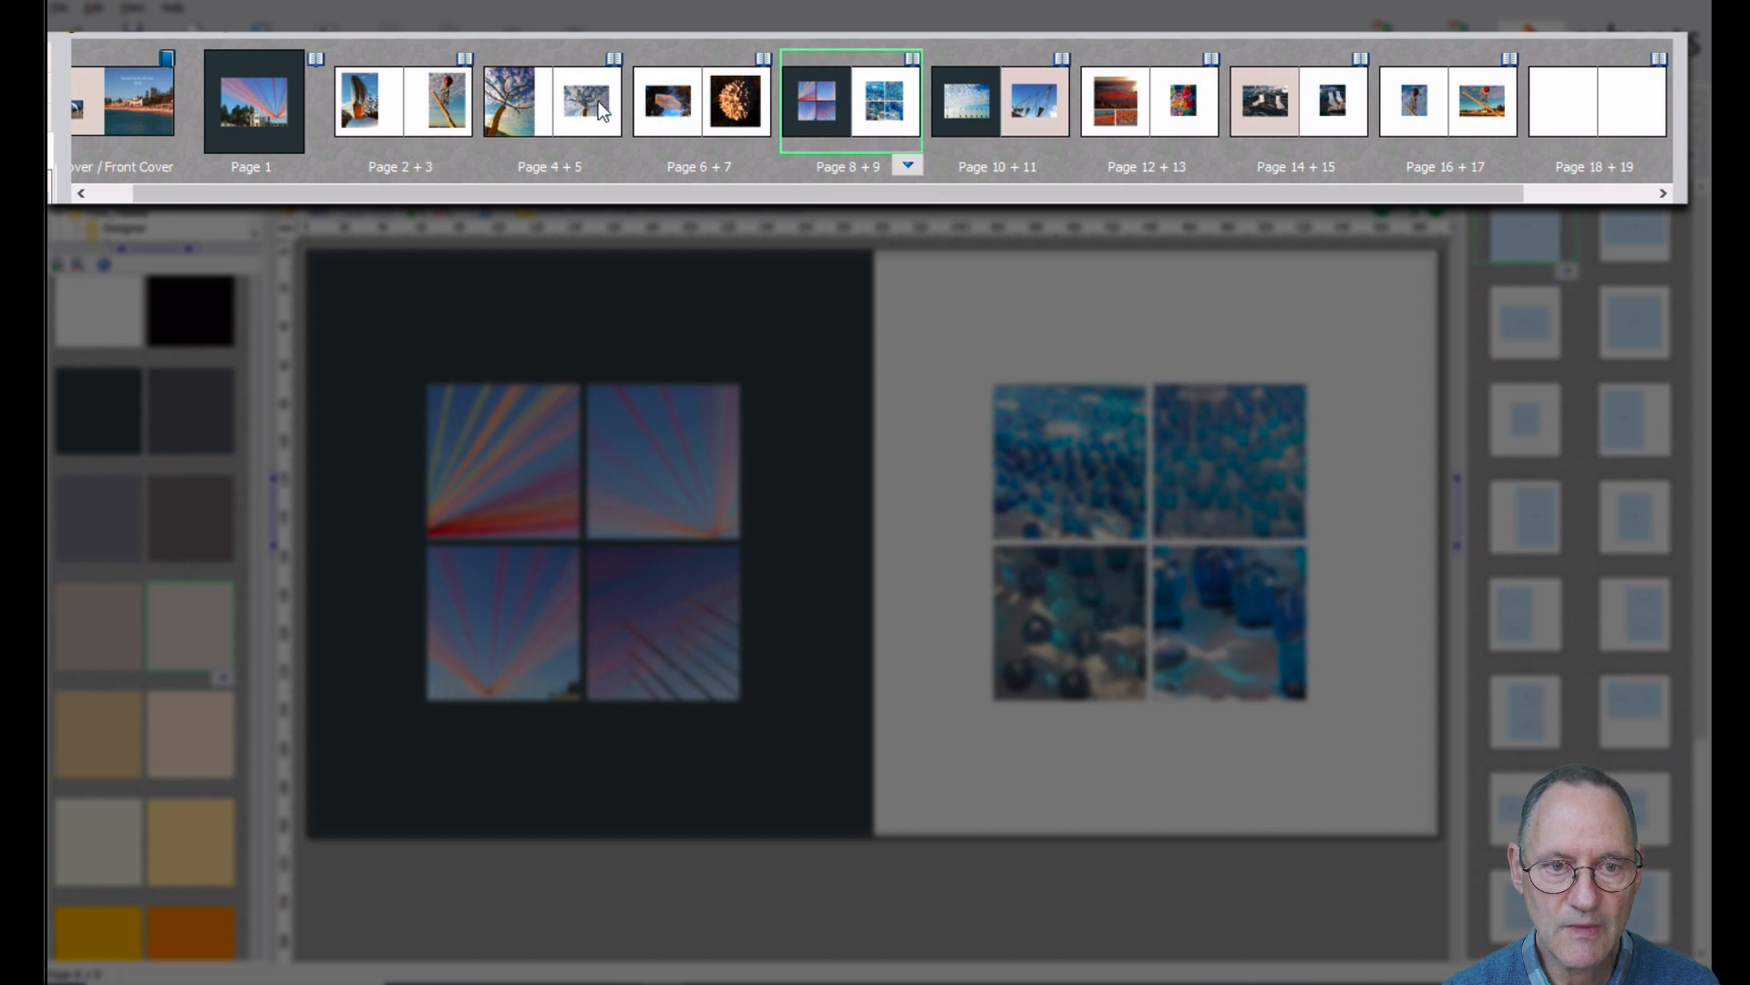
{"action": "left_click_drag", "start_coordinate": [490, 98], "coordinate": [1085, 104]}
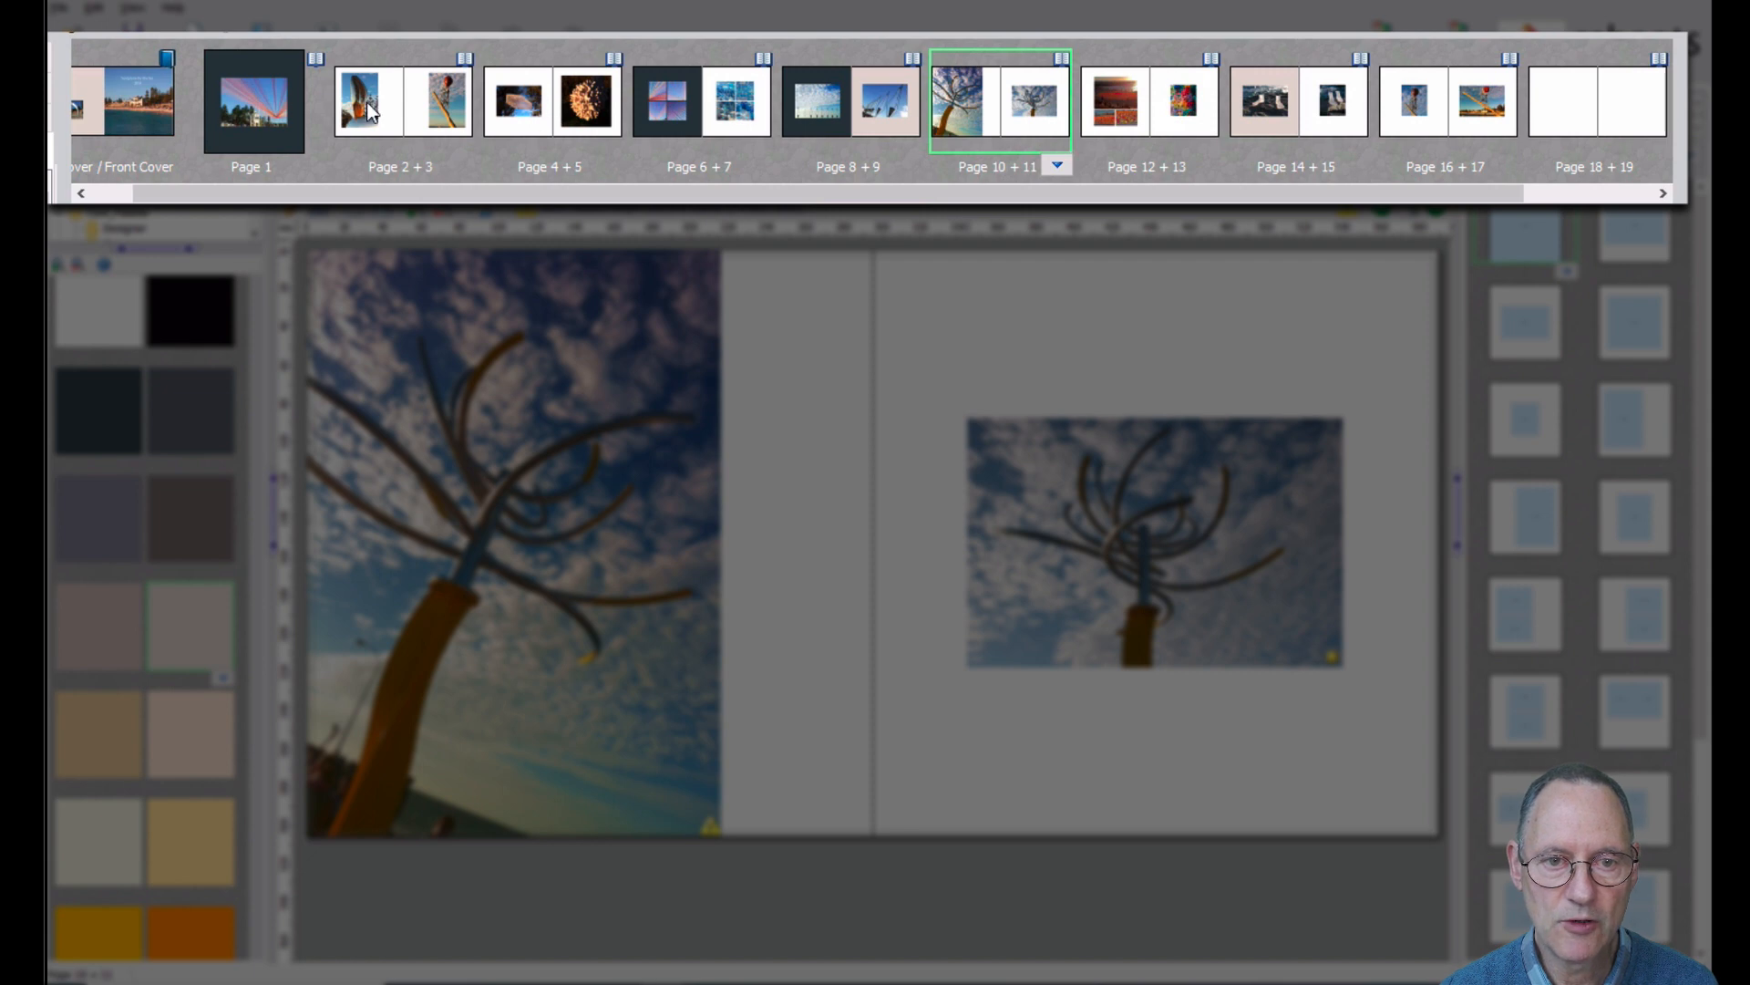
Try to move the single pages 1 and 20 to other positions in the page order
{"action": "left_click", "coordinate": [233, 82]}
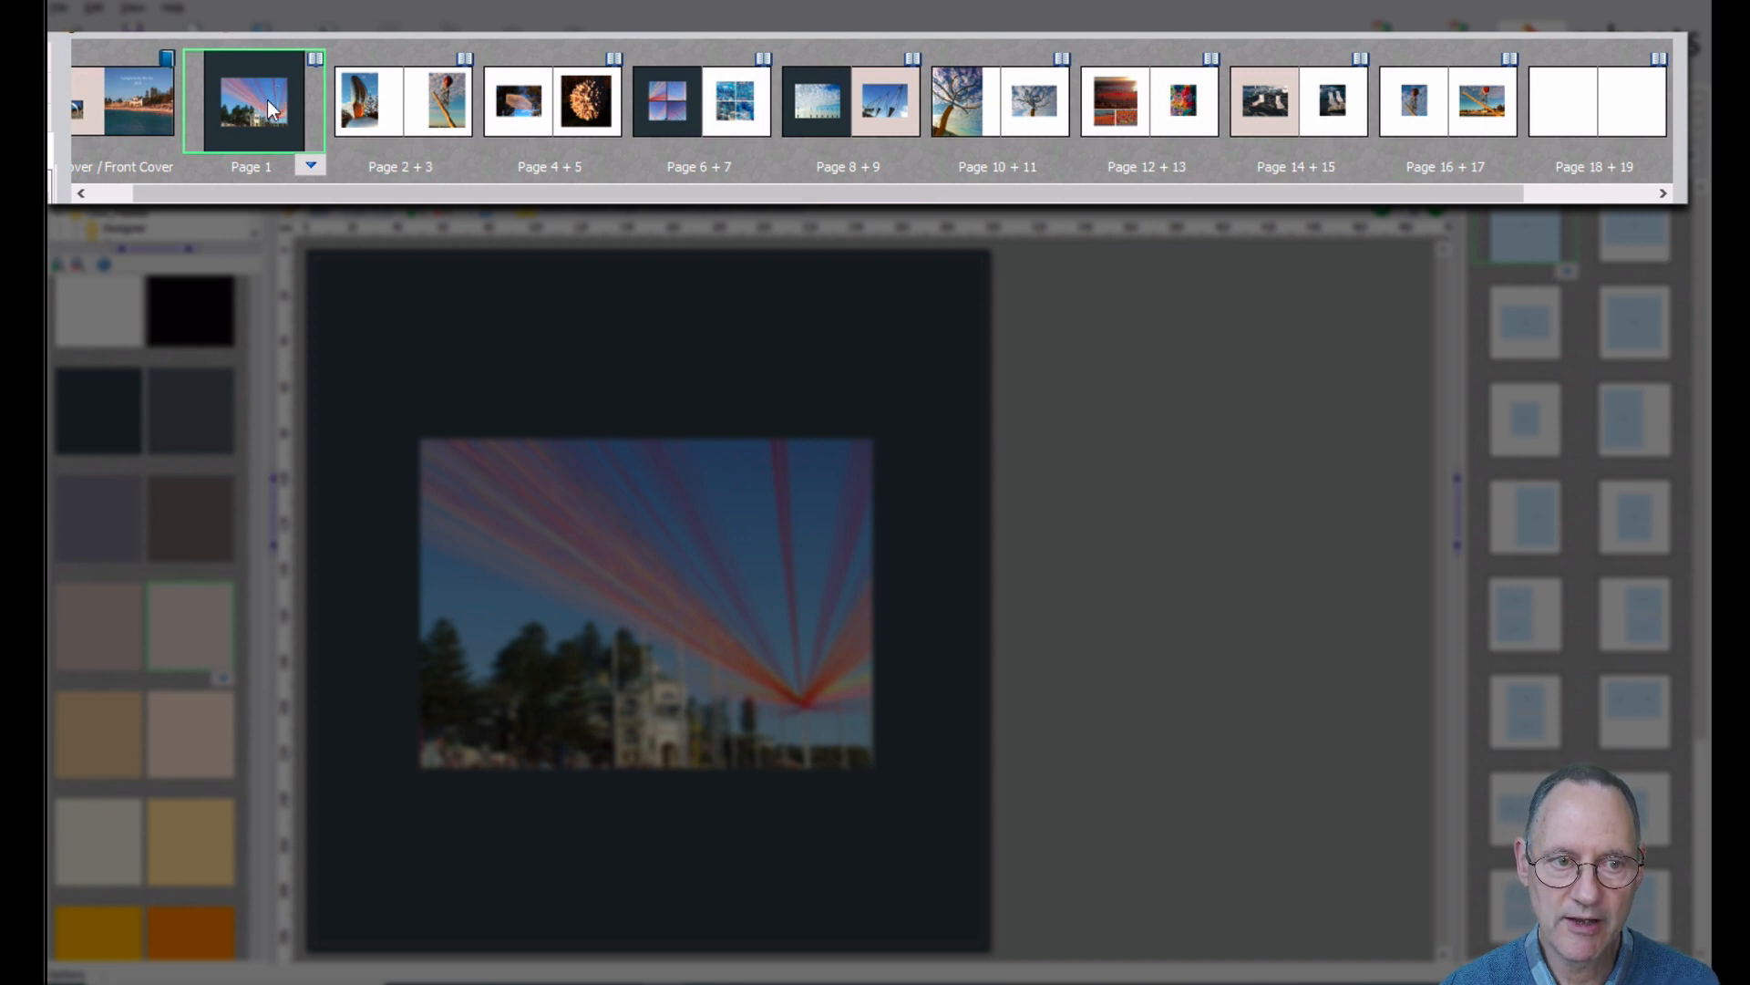
{"action": "mouse_move", "coordinate": [241, 106]}
{"action": "left_mouse_down"}
{"action": "mouse_move", "coordinate": [611, 105]}
{"action": "mouse_move", "coordinate": [220, 99]}
{"action": "left_mouse_up"}
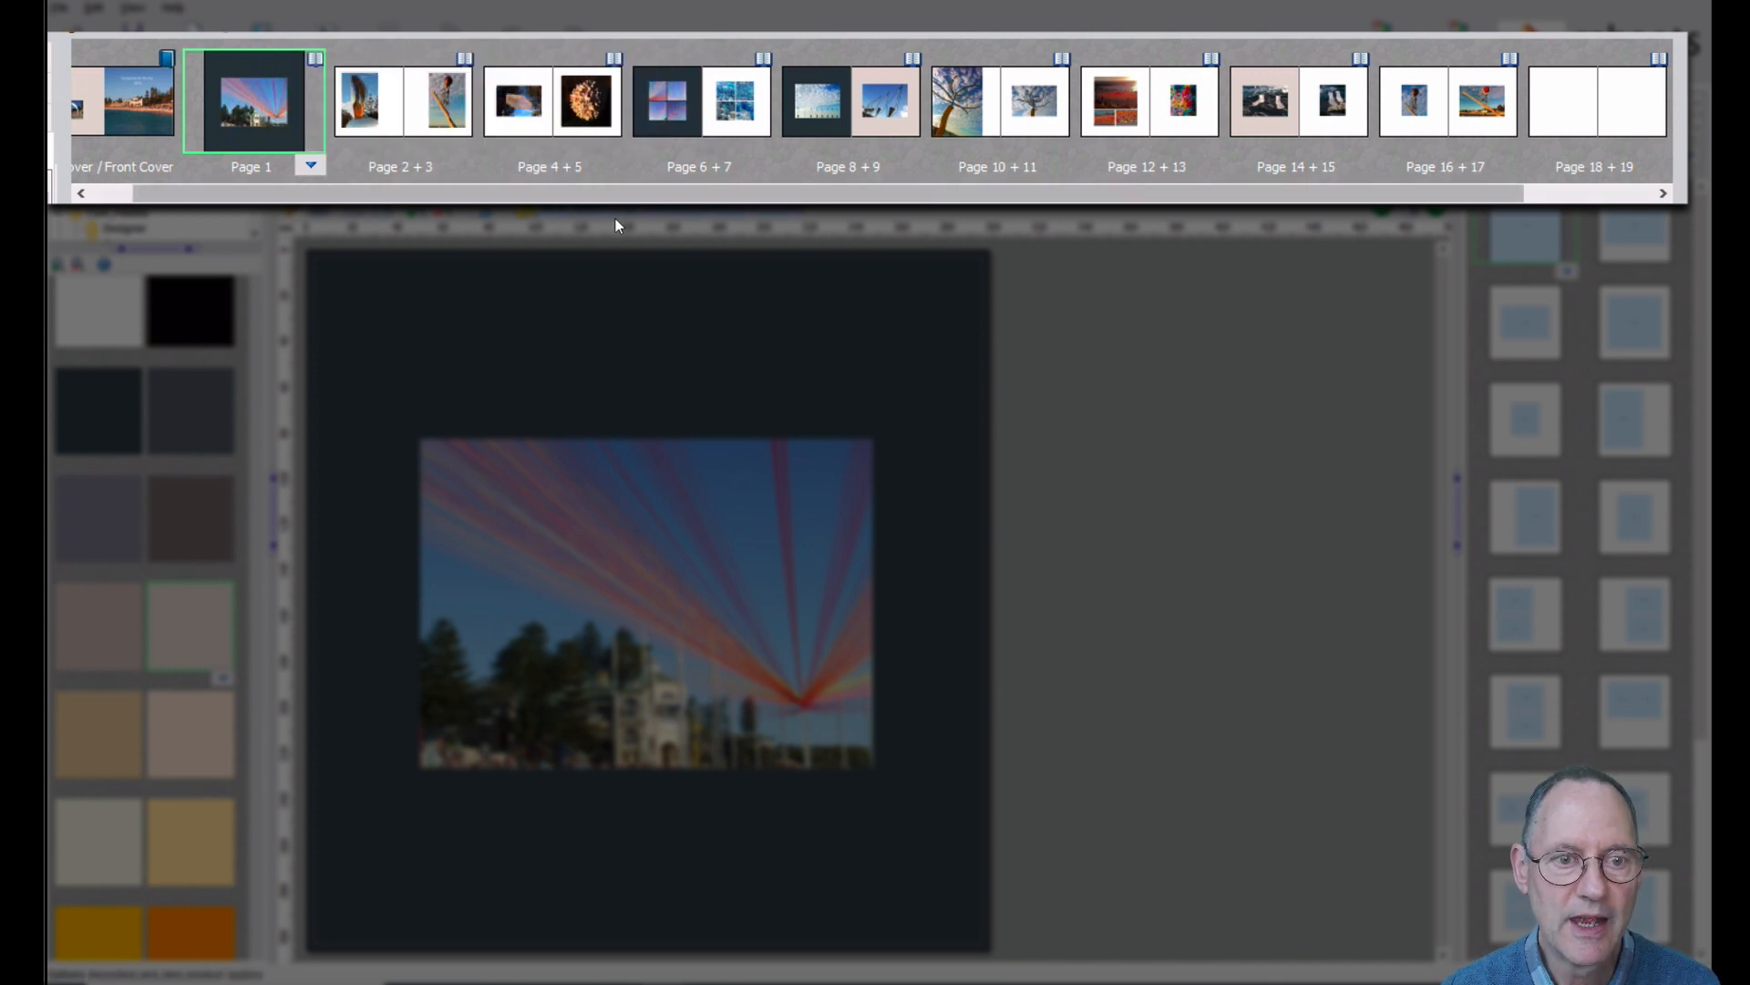
{"action": "left_click_drag", "start_coordinate": [586, 194], "coordinate": [779, 194]}
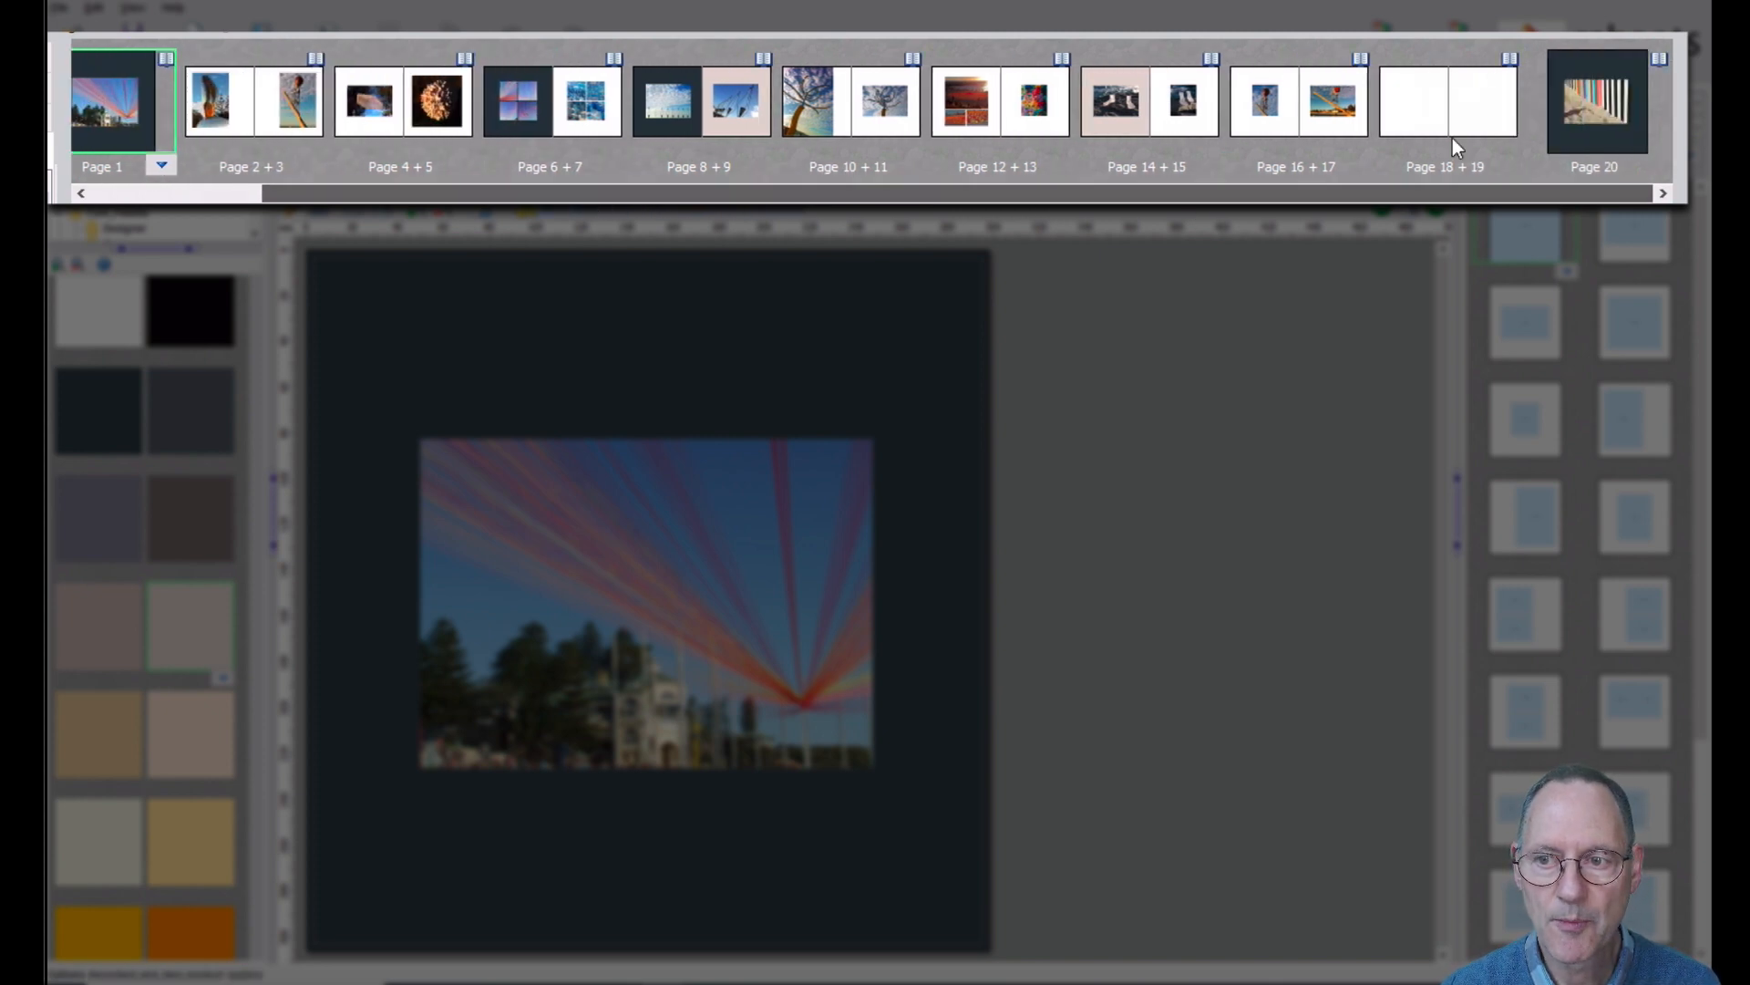
{"action": "left_click", "coordinate": [1591, 98]}
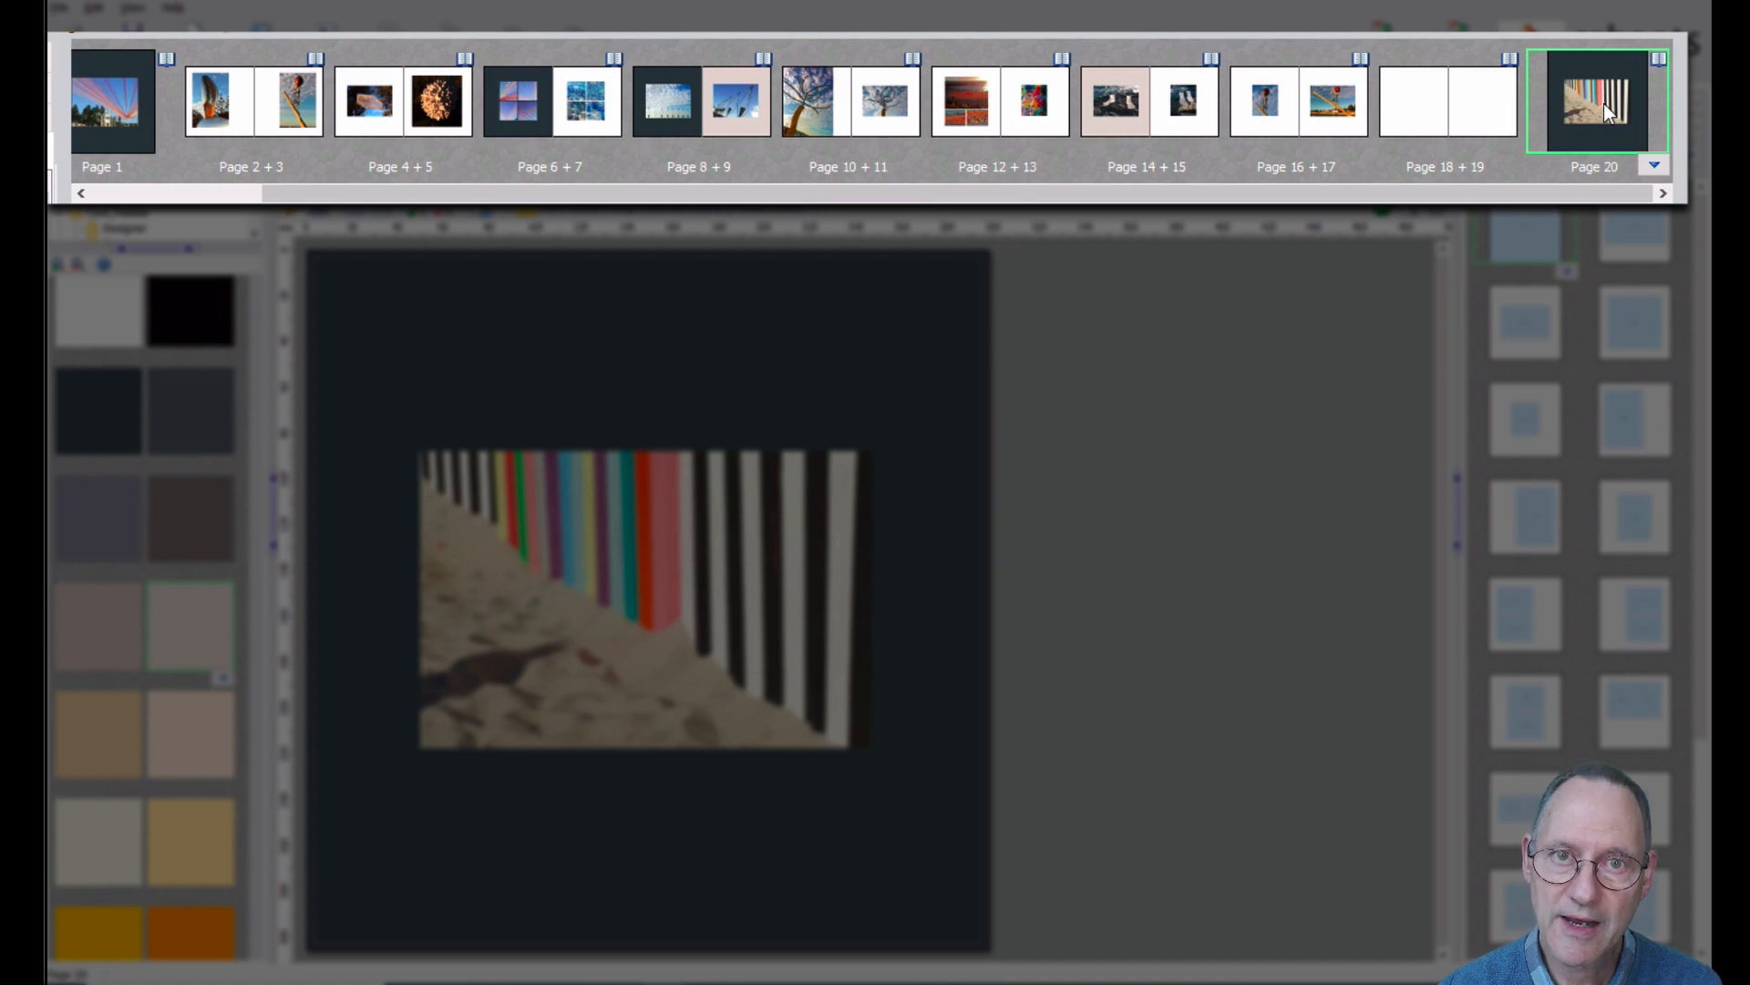
{"action": "left_click_drag", "start_coordinate": [1603, 100], "coordinate": [1386, 107]}
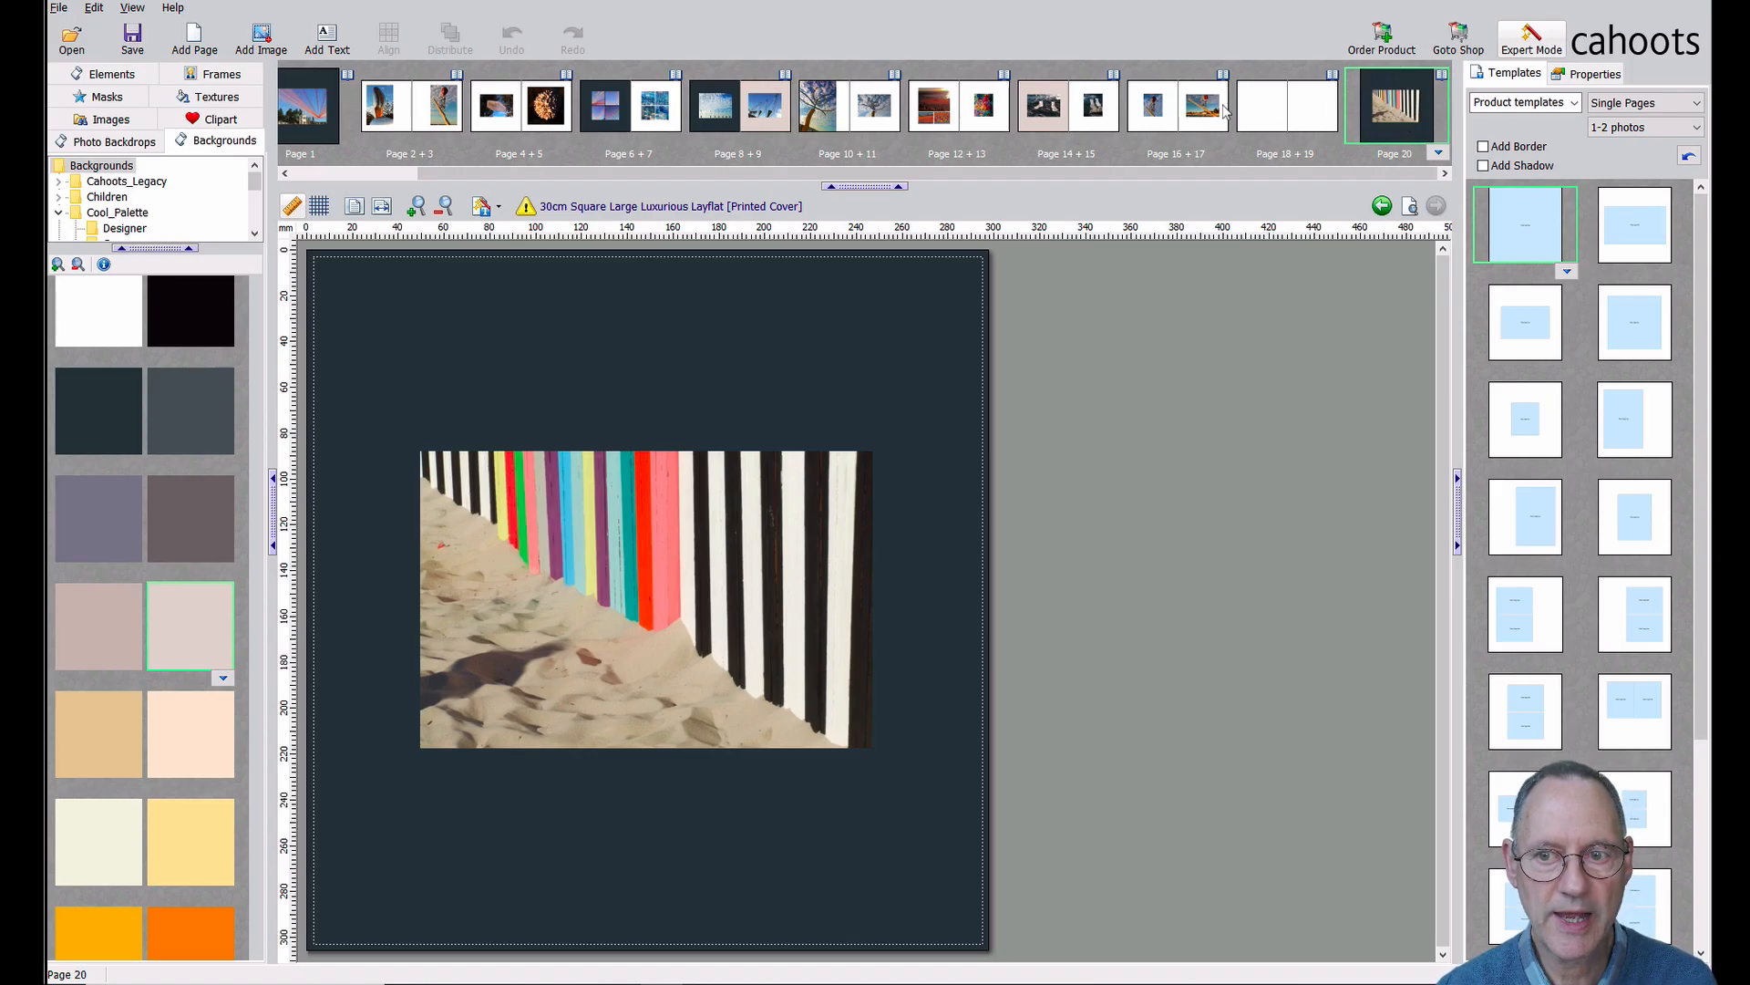
Cut the sunset beach photo and the two flag photos below it from page 12
{"action": "left_click", "coordinate": [951, 108]}
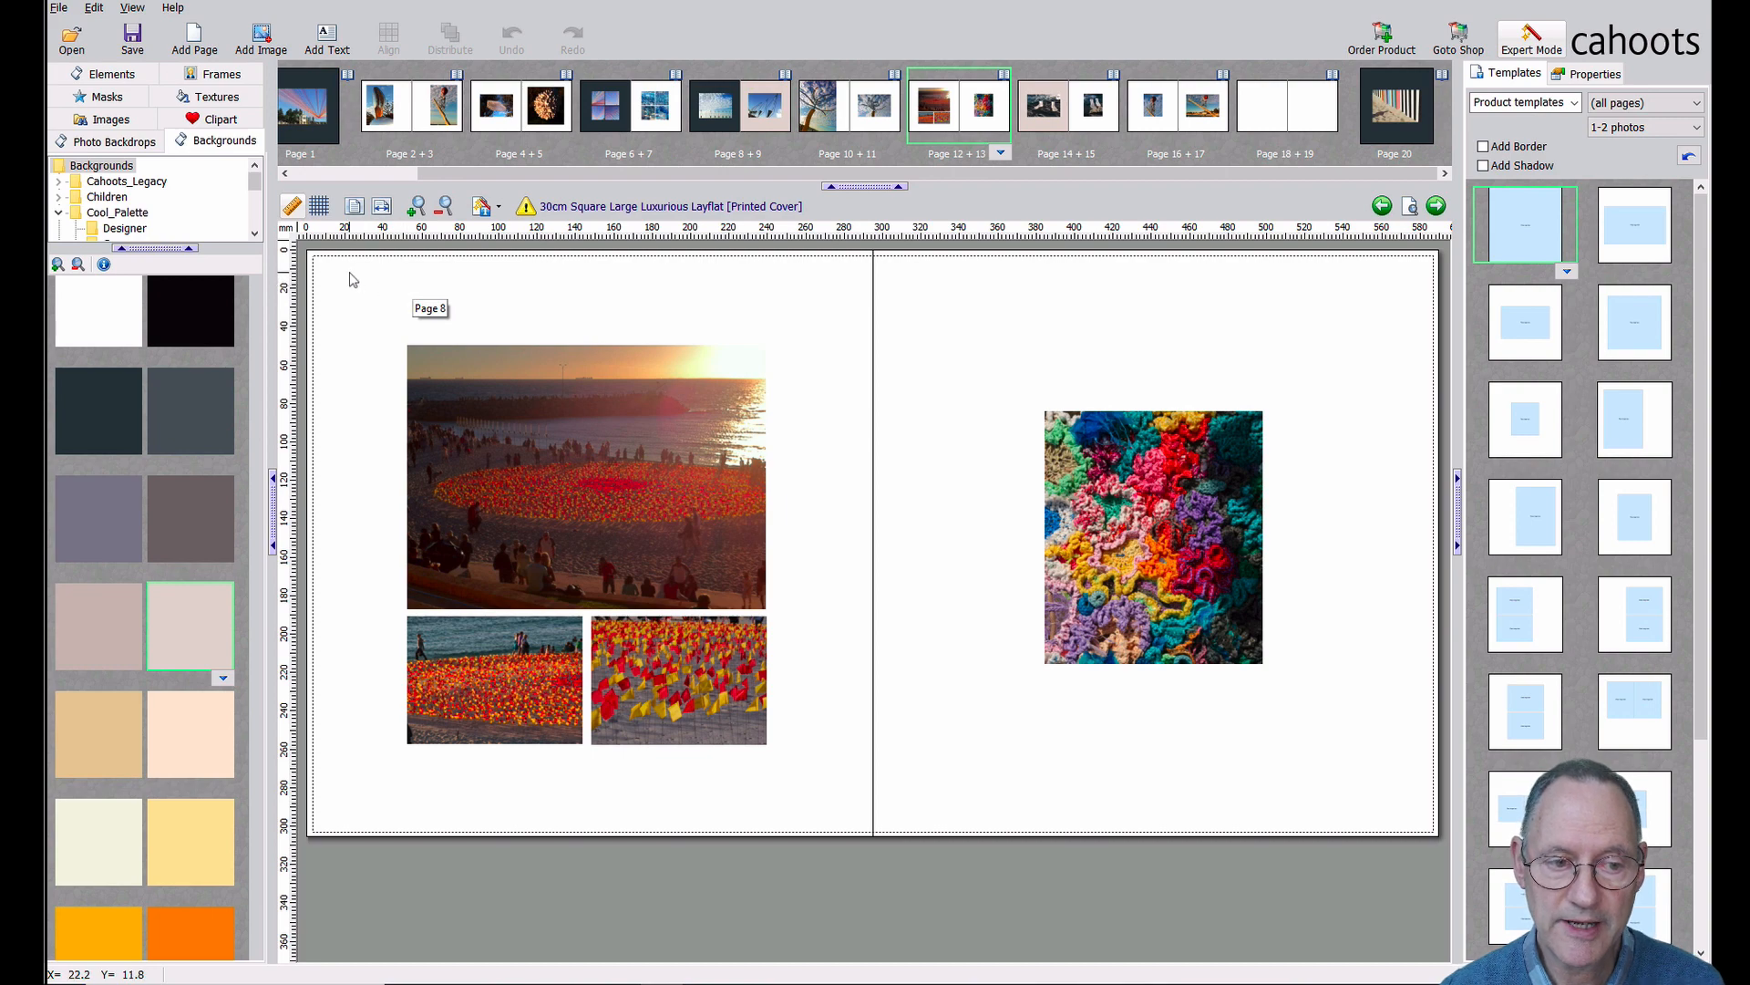
{"action": "left_click_drag", "start_coordinate": [356, 269], "coordinate": [833, 821]}
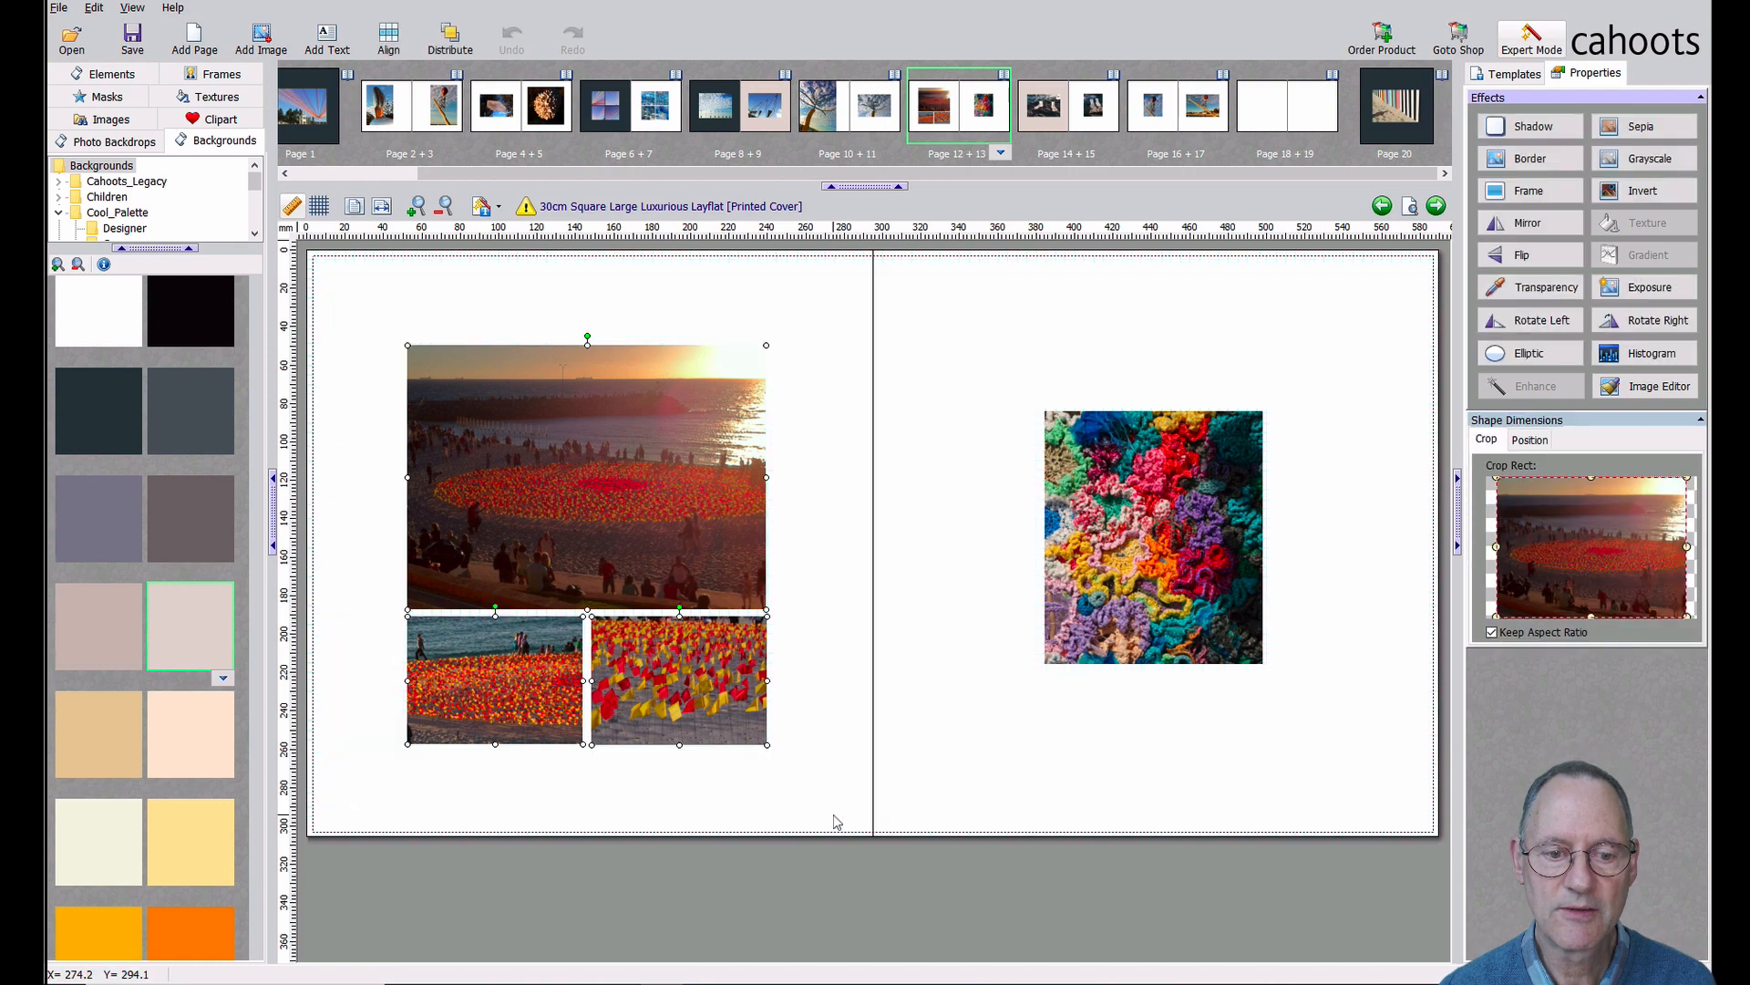
{"action": "right_click", "coordinate": [571, 418]}
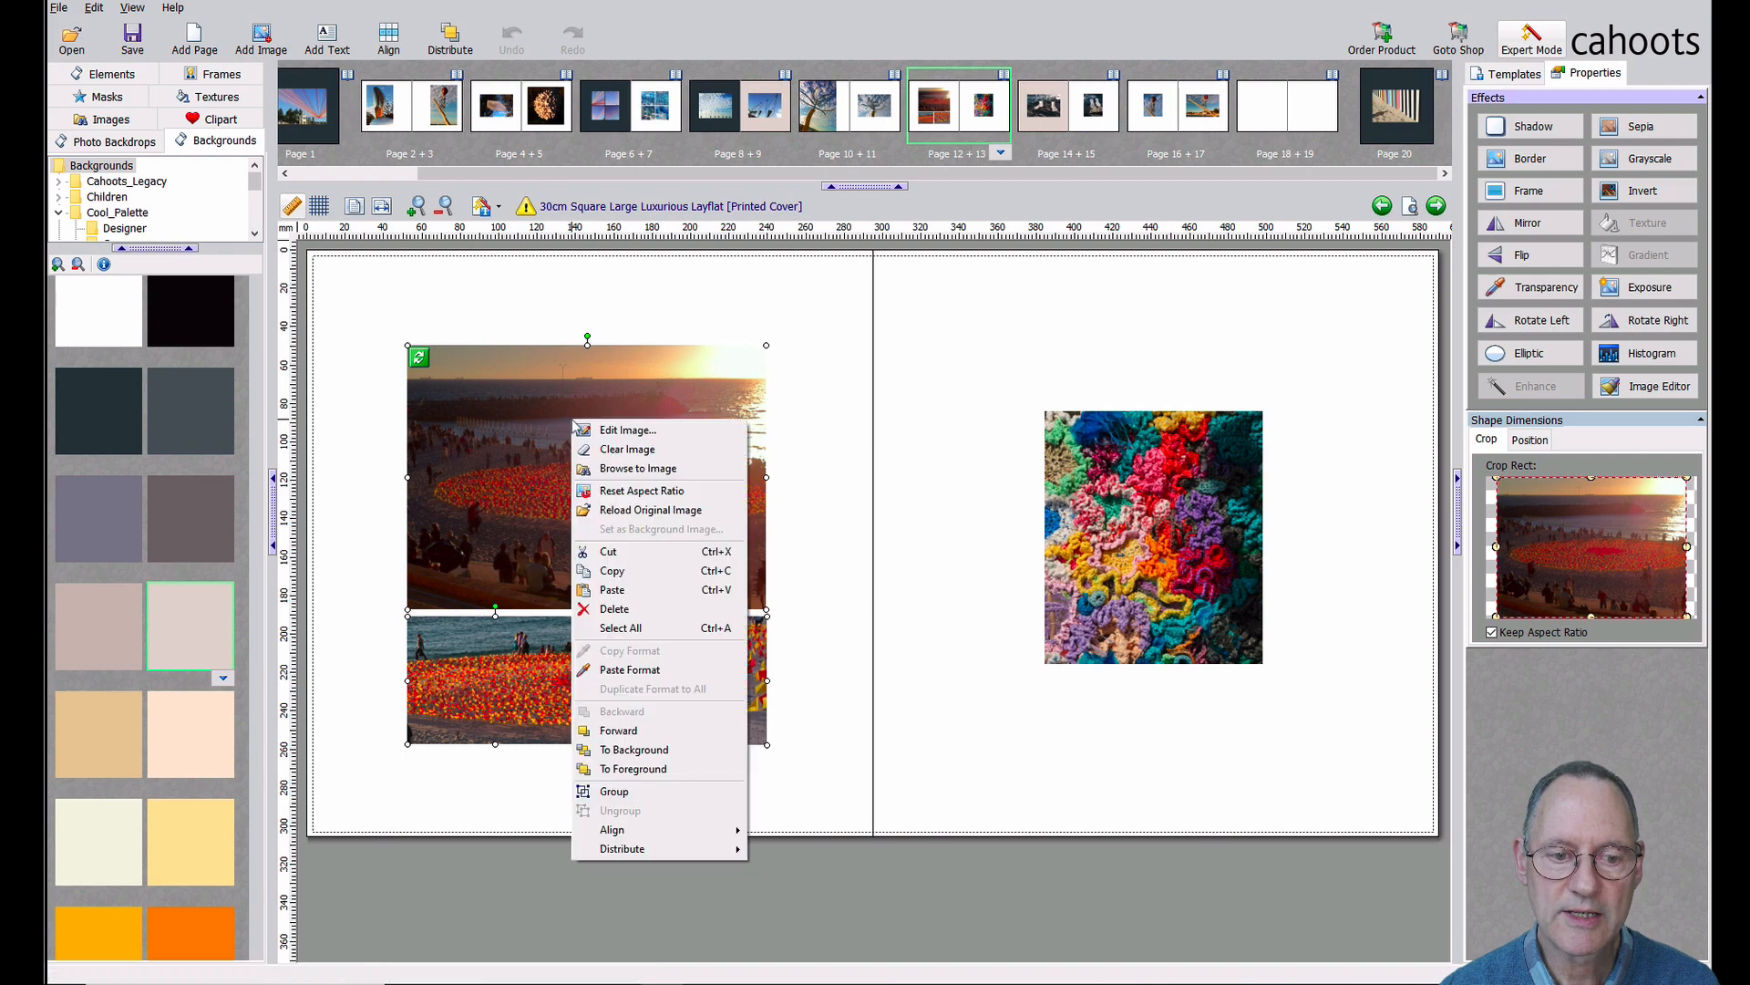
{"action": "left_click", "coordinate": [664, 552]}
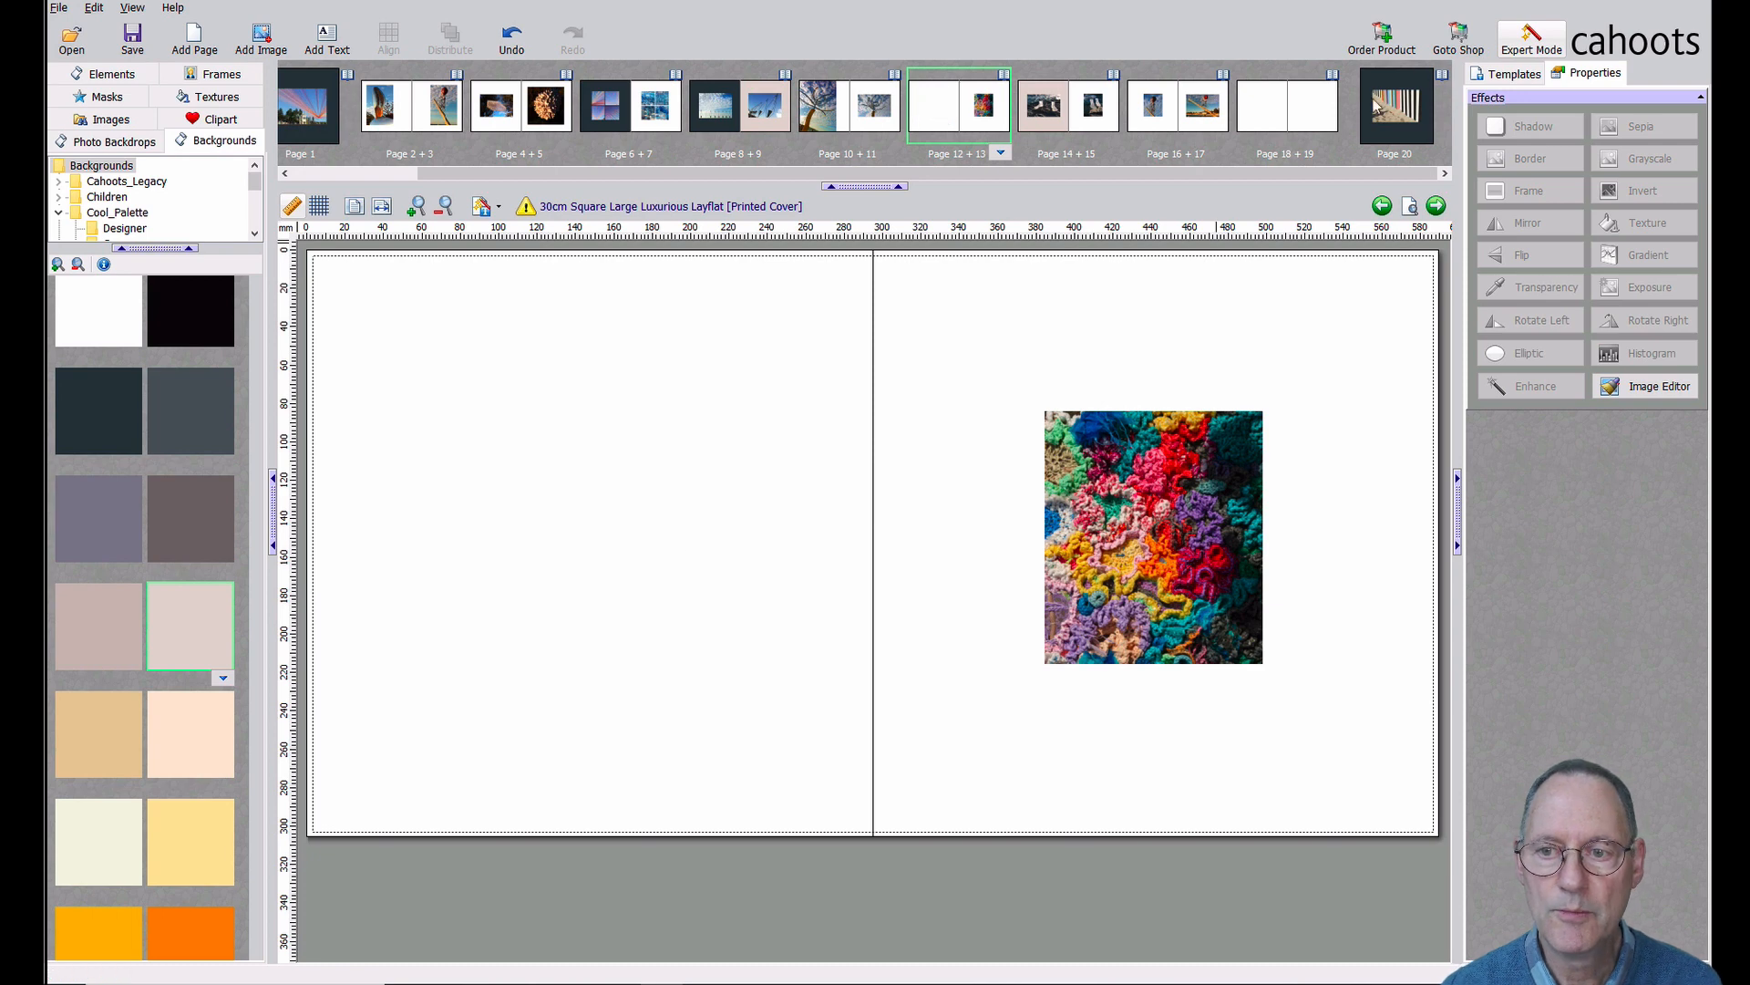
Paste the three cut photos onto page 18 of the blank 18 + 19 spread
{"action": "left_click", "coordinate": [1270, 113]}
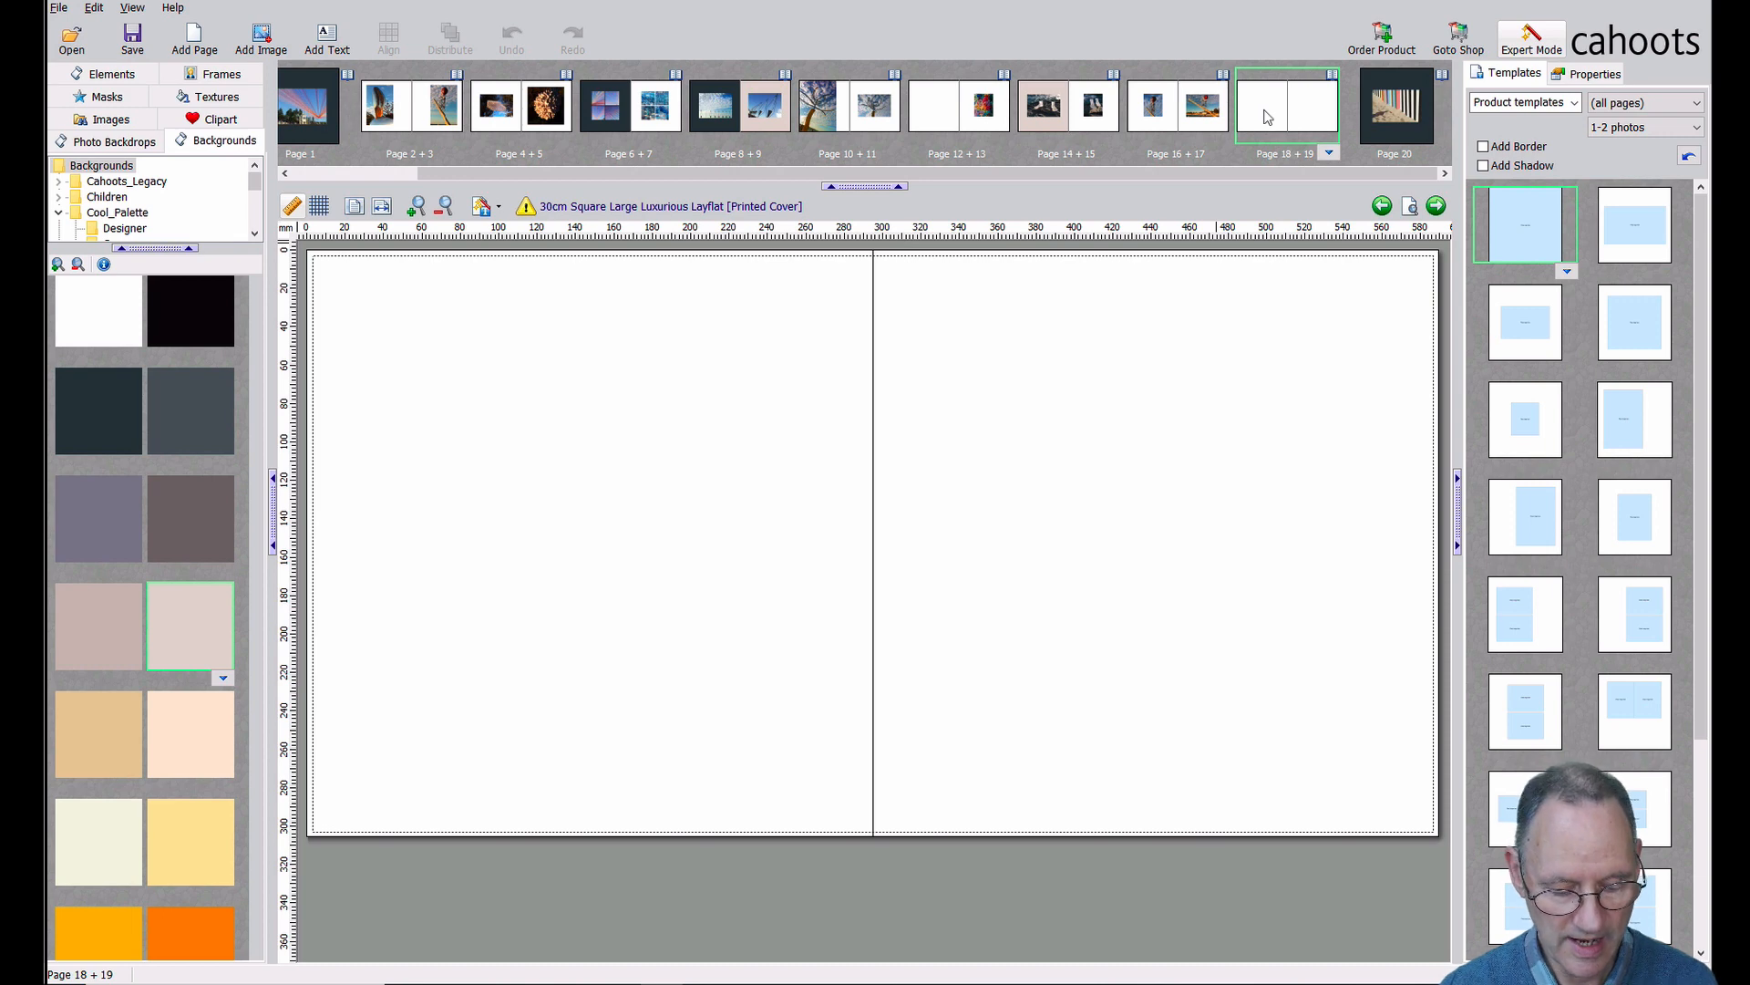
{"action": "right_click", "coordinate": [1262, 115]}
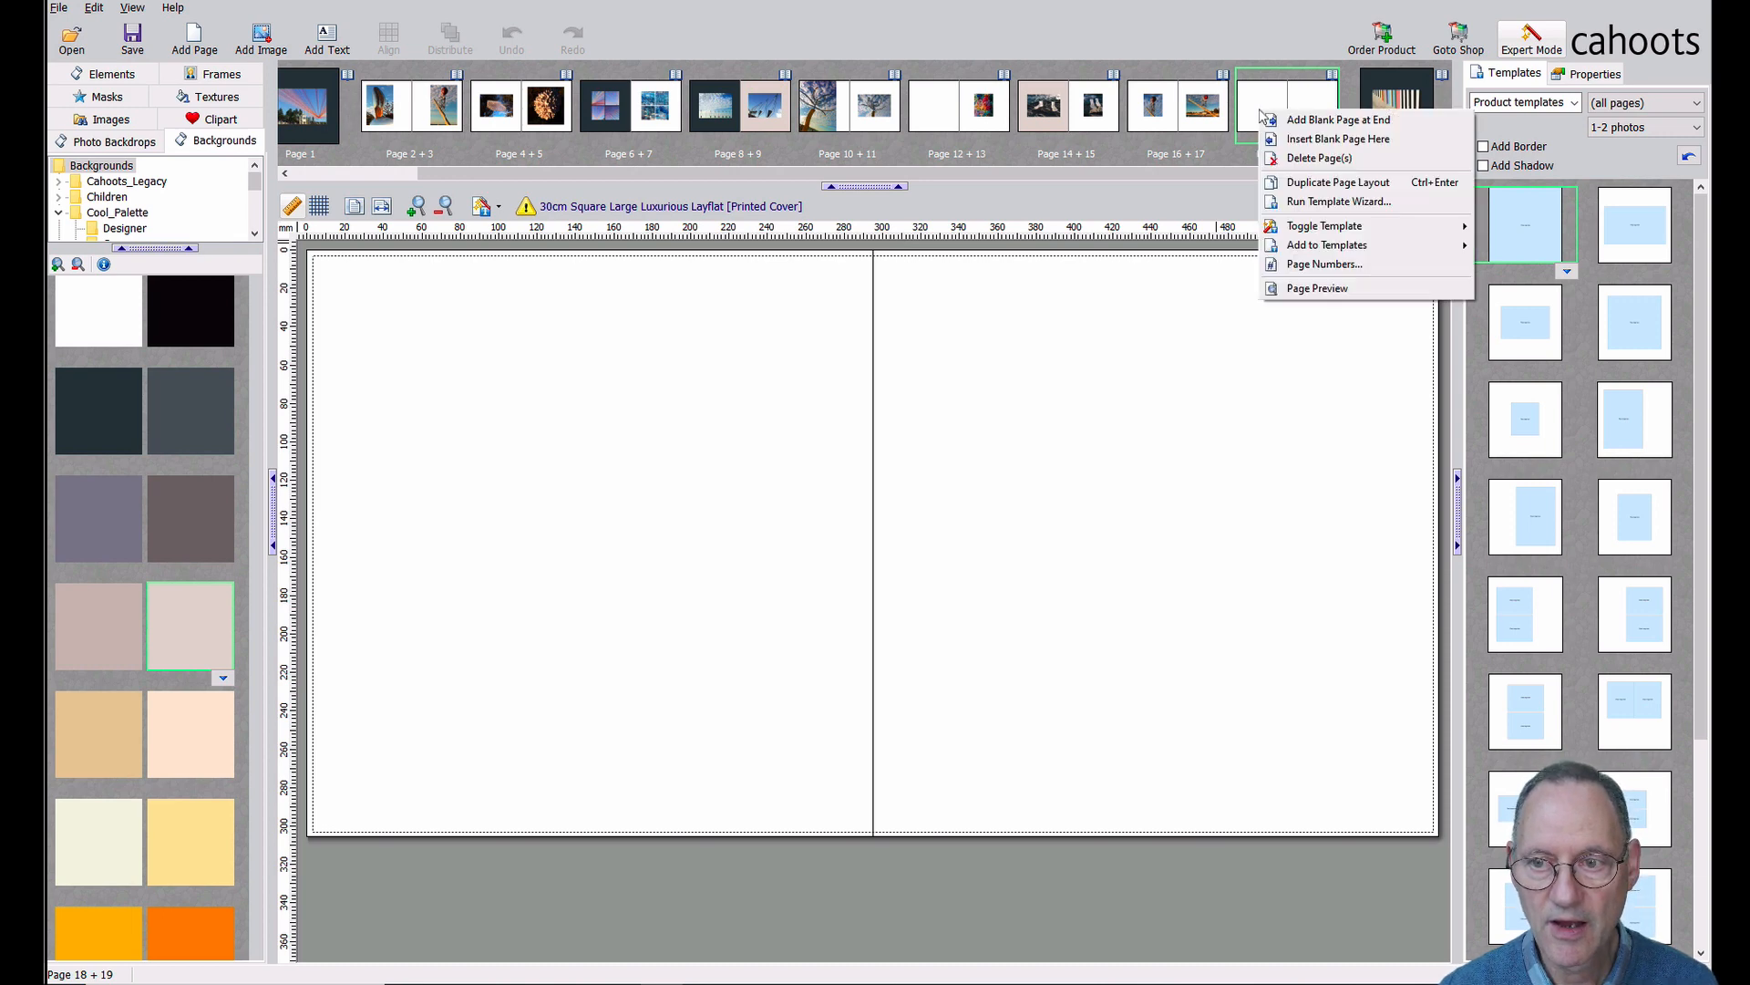
{"action": "left_click", "coordinate": [379, 511]}
{"action": "right_click", "coordinate": [561, 443]}
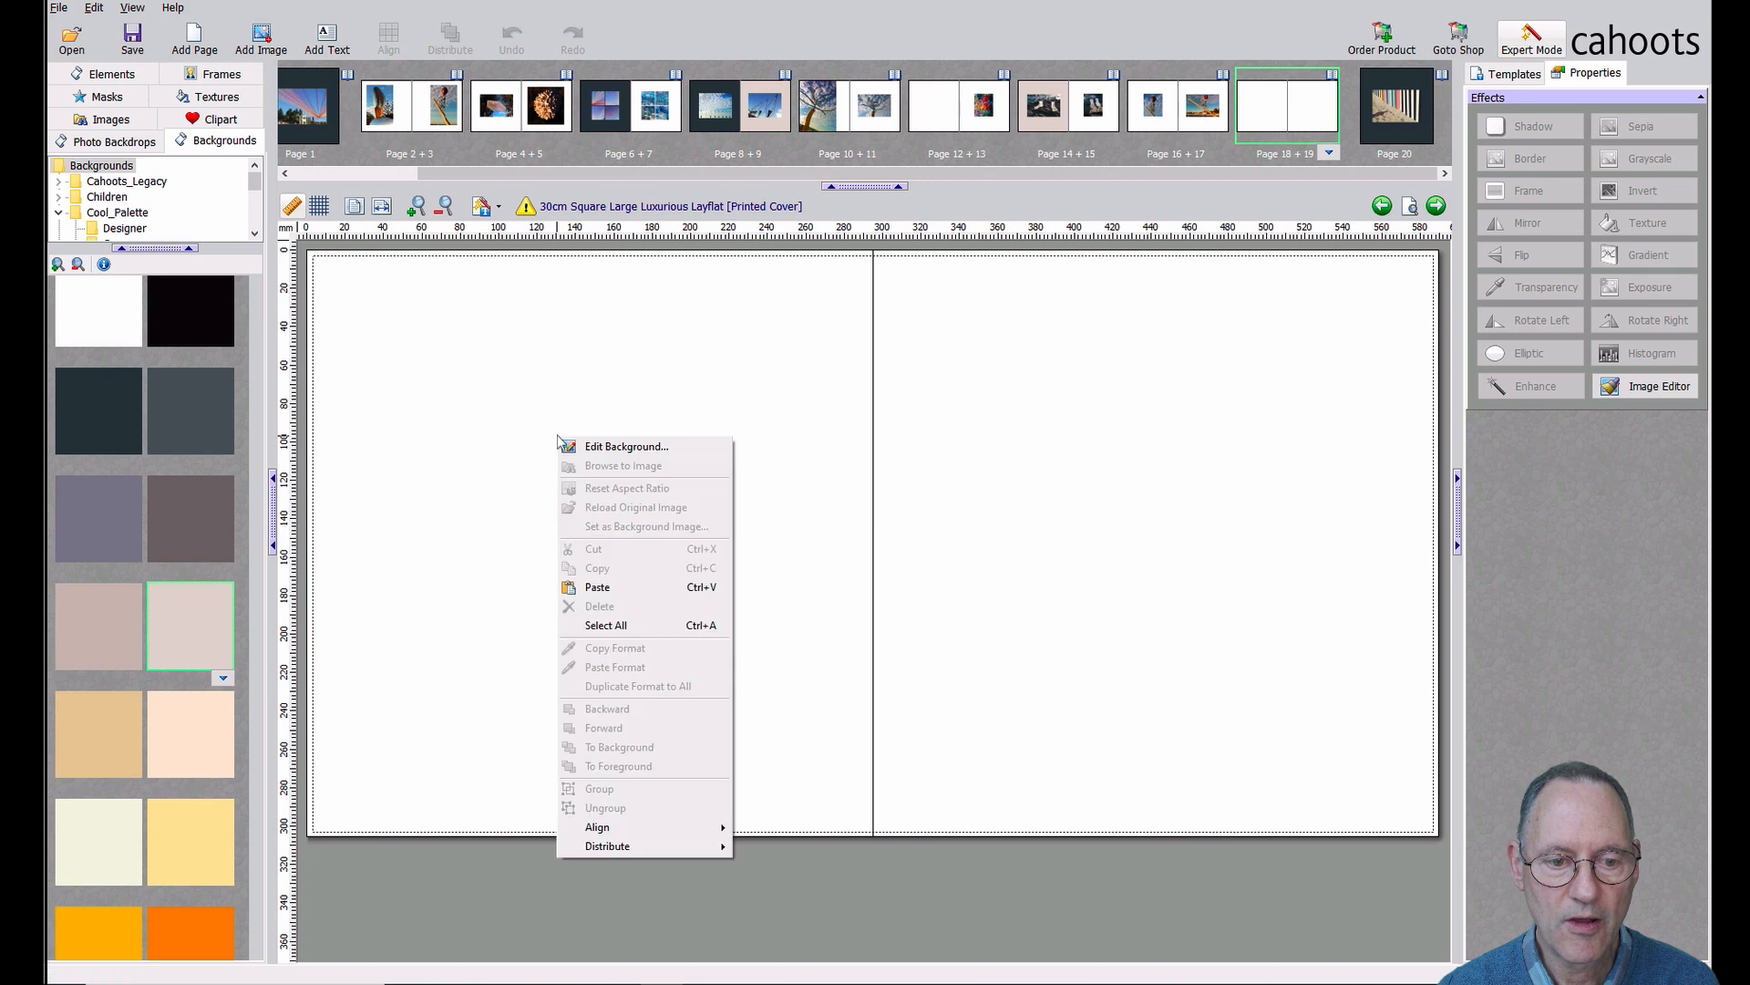
{"action": "left_click", "coordinate": [627, 589]}
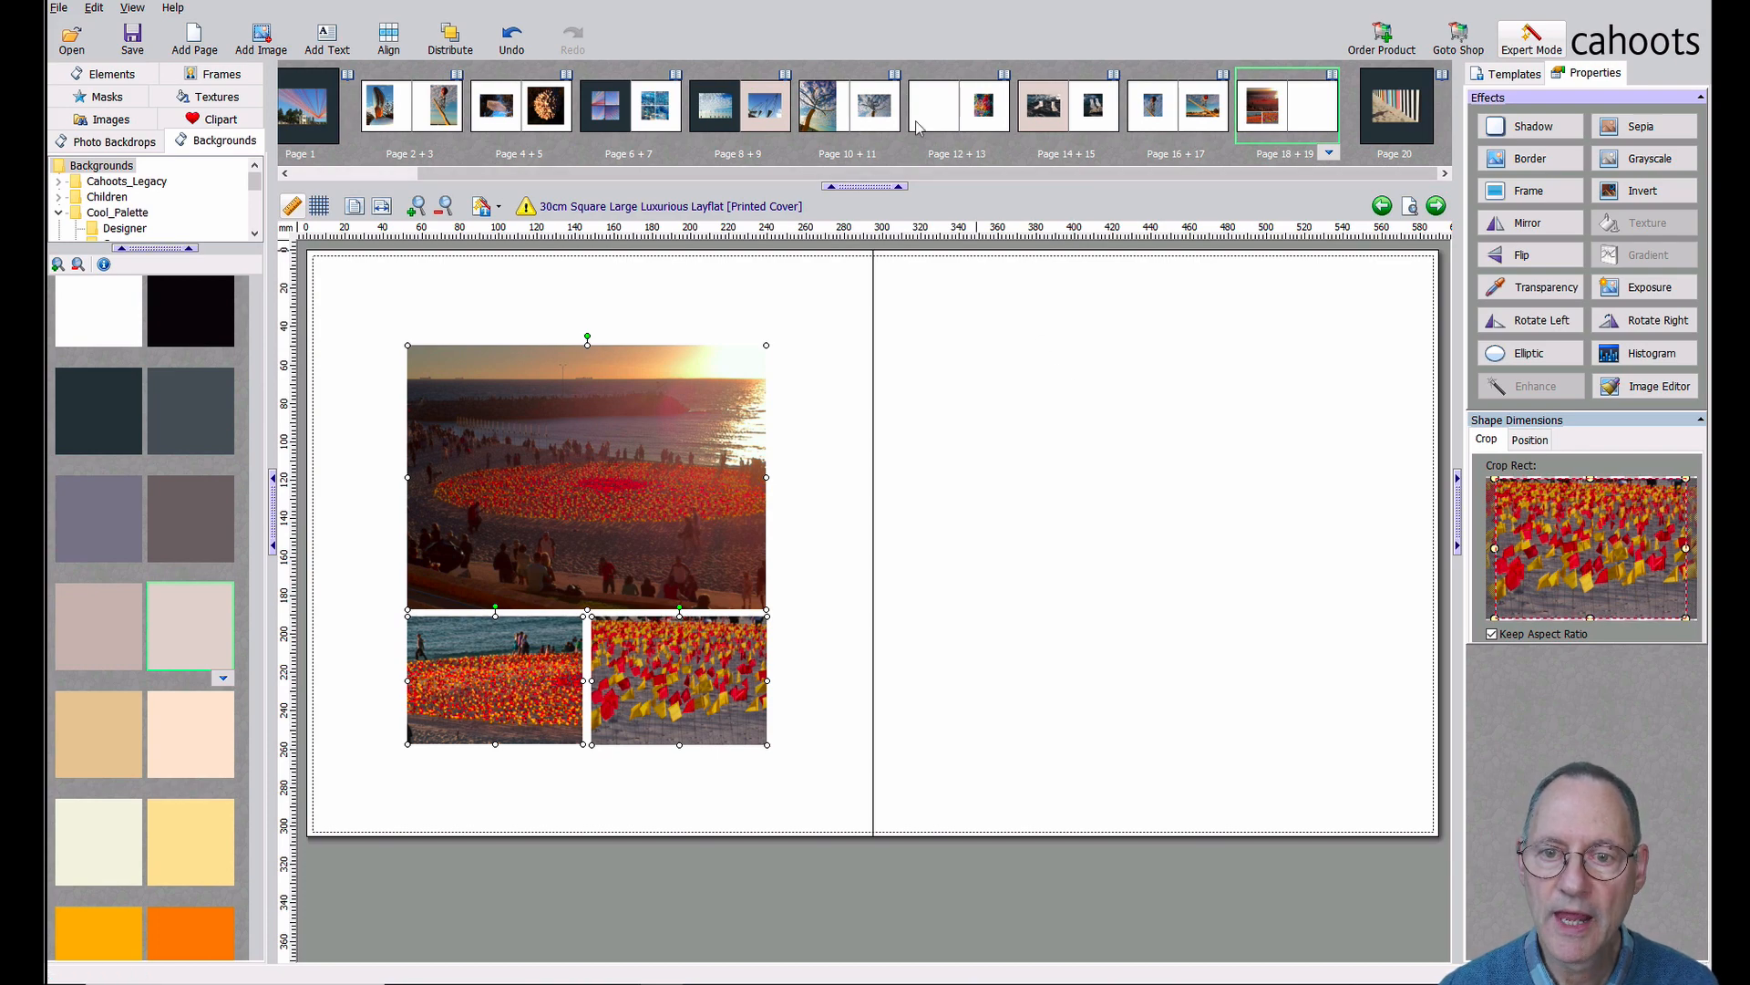
Paste the three cut beach and flag photos onto page 14, which has the glass feet photo
{"action": "left_click", "coordinate": [1083, 121]}
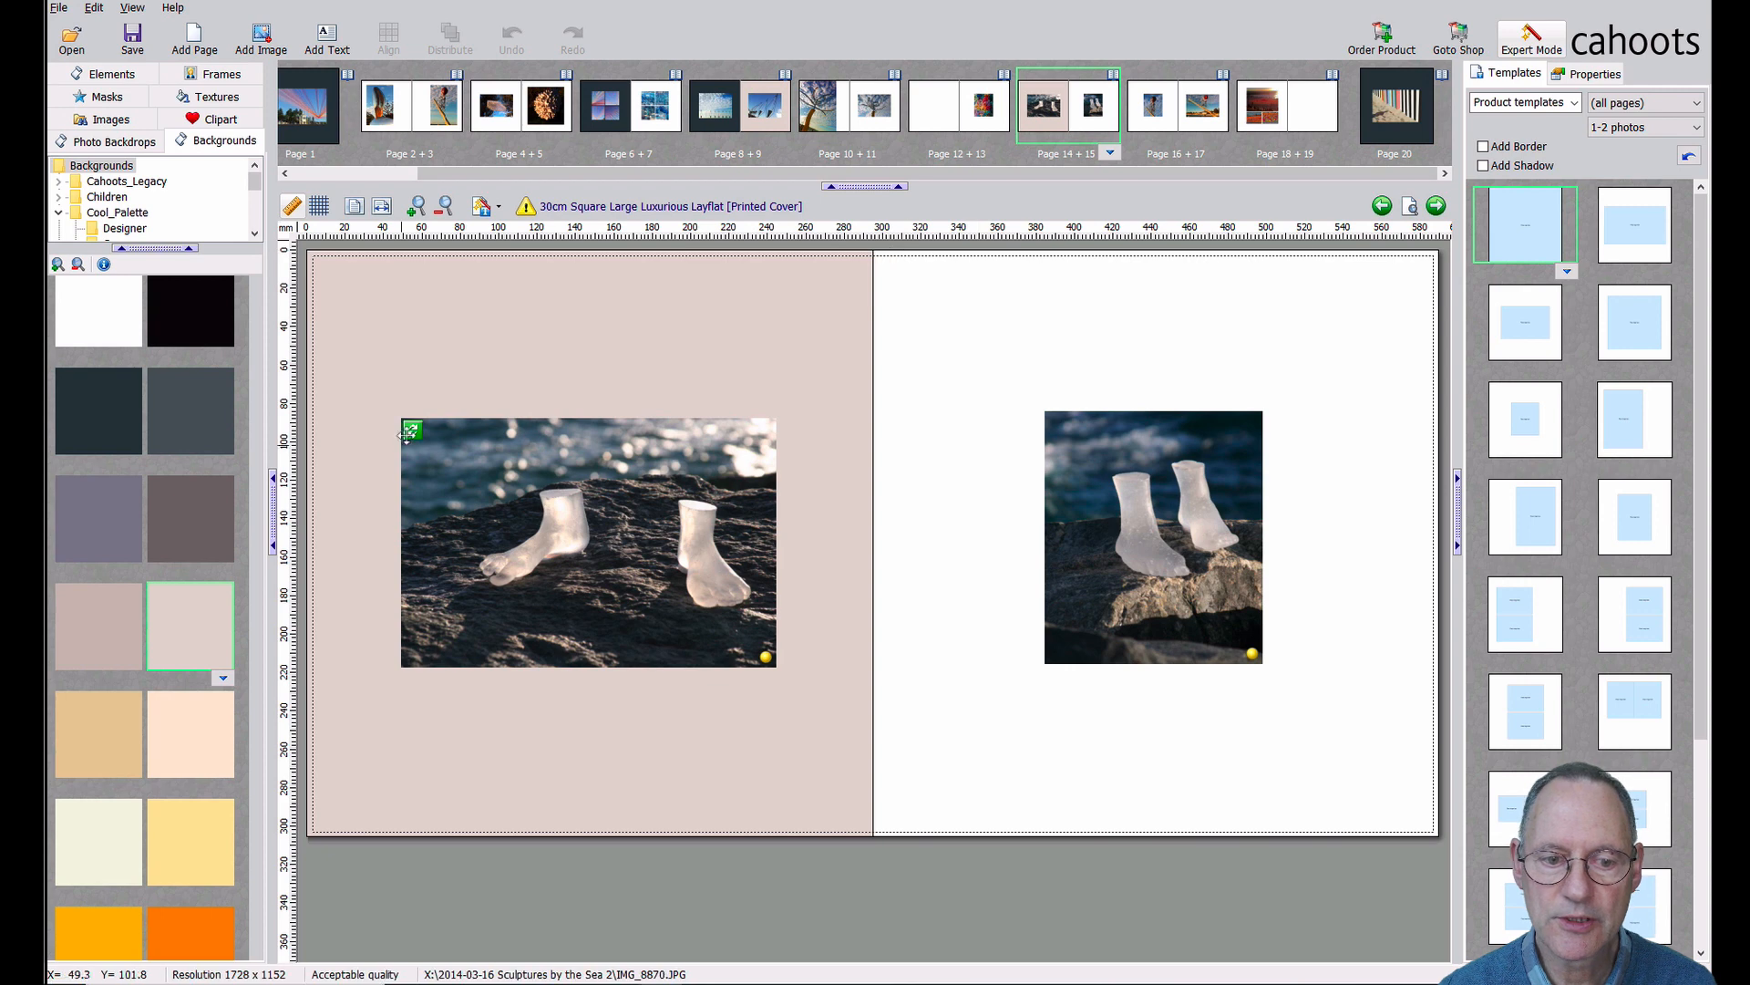
{"action": "right_click", "coordinate": [476, 321]}
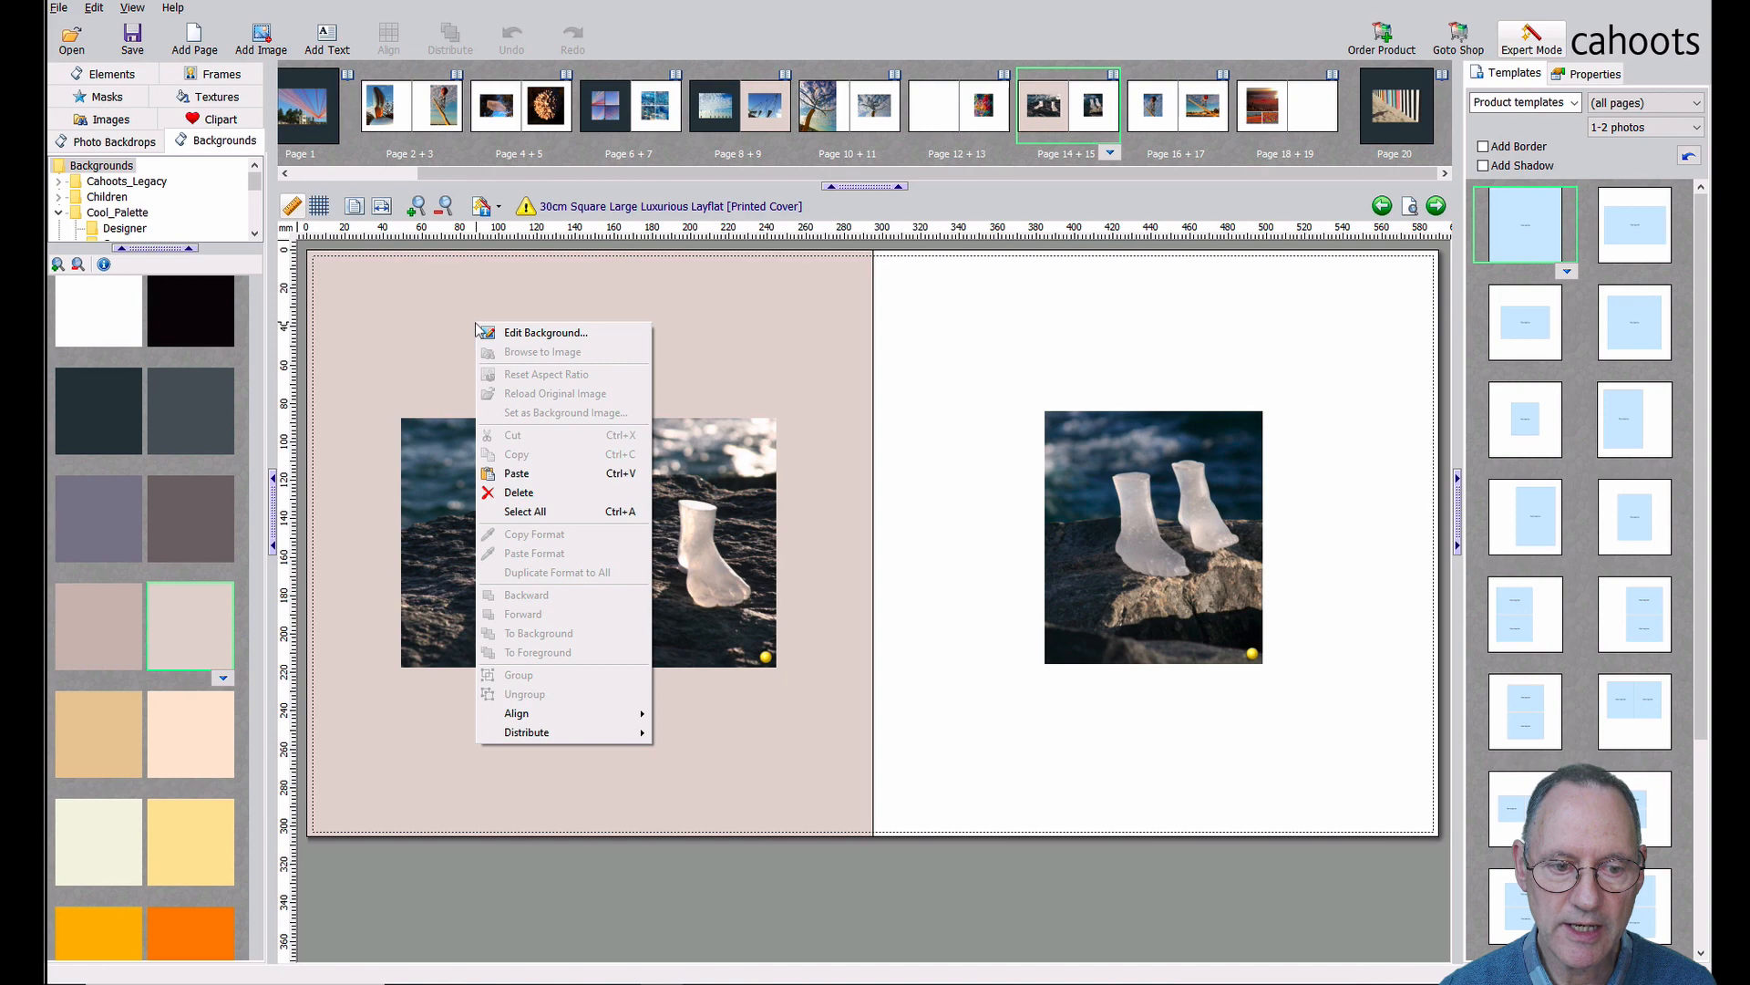
{"action": "left_click", "coordinate": [574, 478]}
{"action": "key", "text": "ctrl+v"}
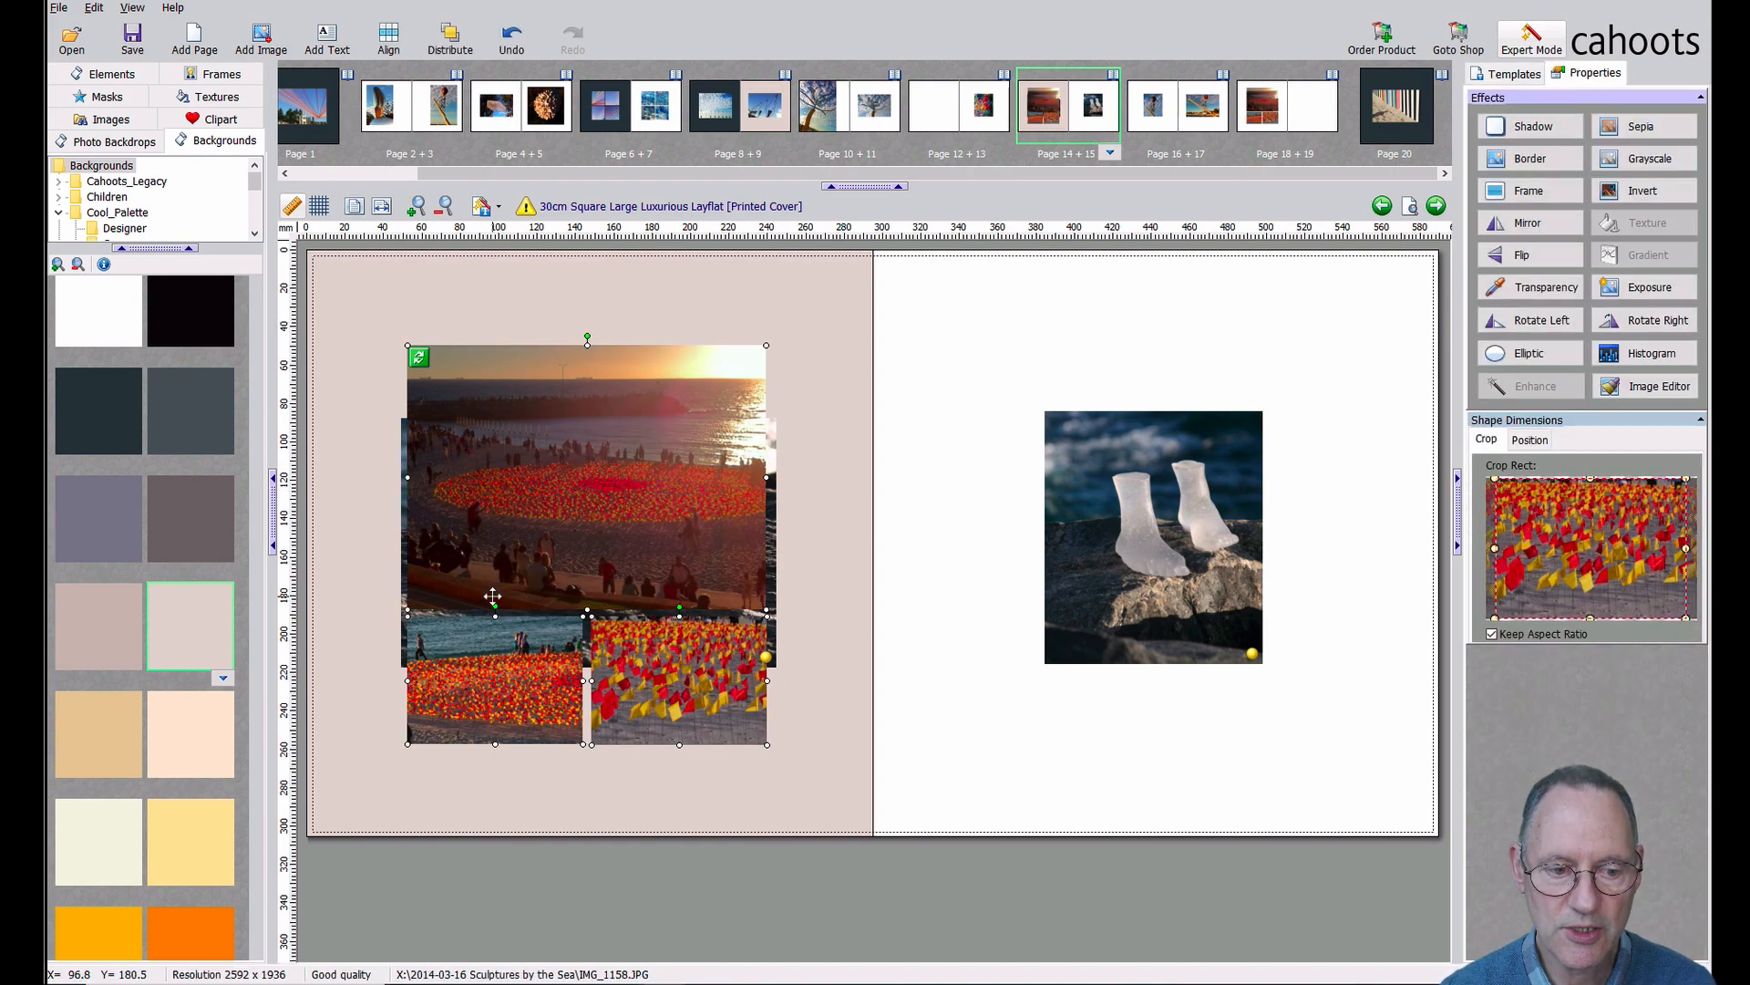
Send the three pasted photos on page 14 to the background, behind the glass feet photo
{"action": "right_click", "coordinate": [497, 363]}
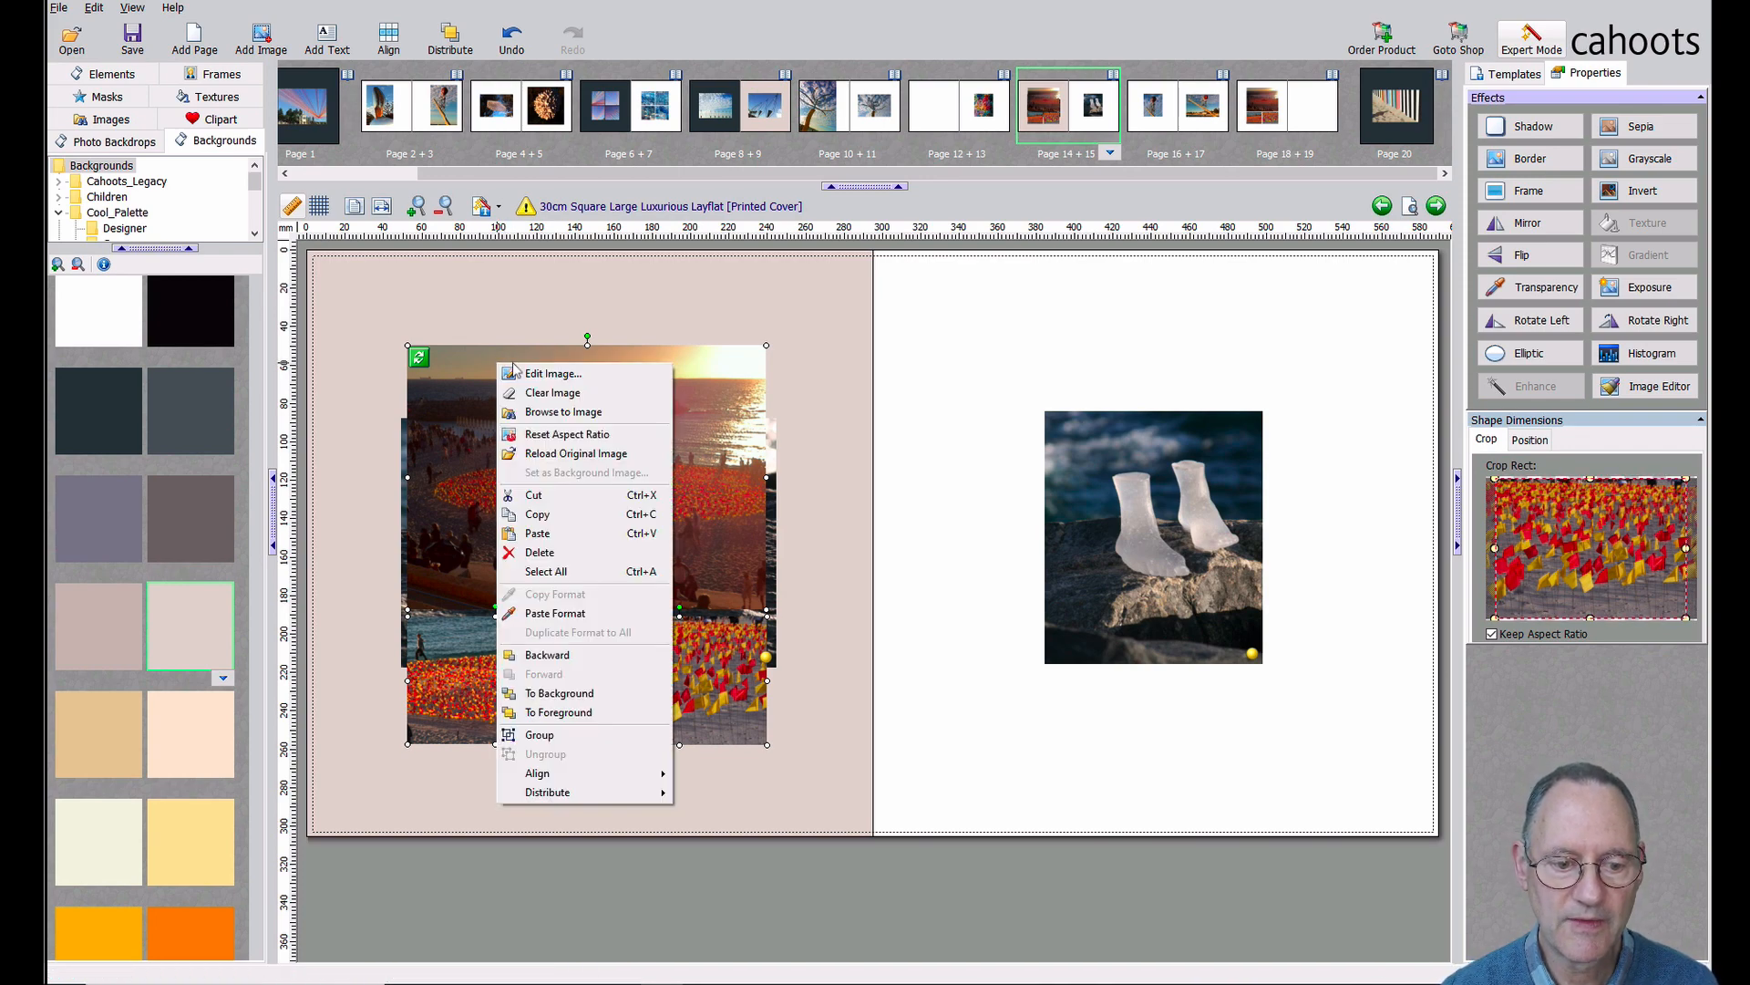
{"action": "left_click", "coordinate": [583, 699]}
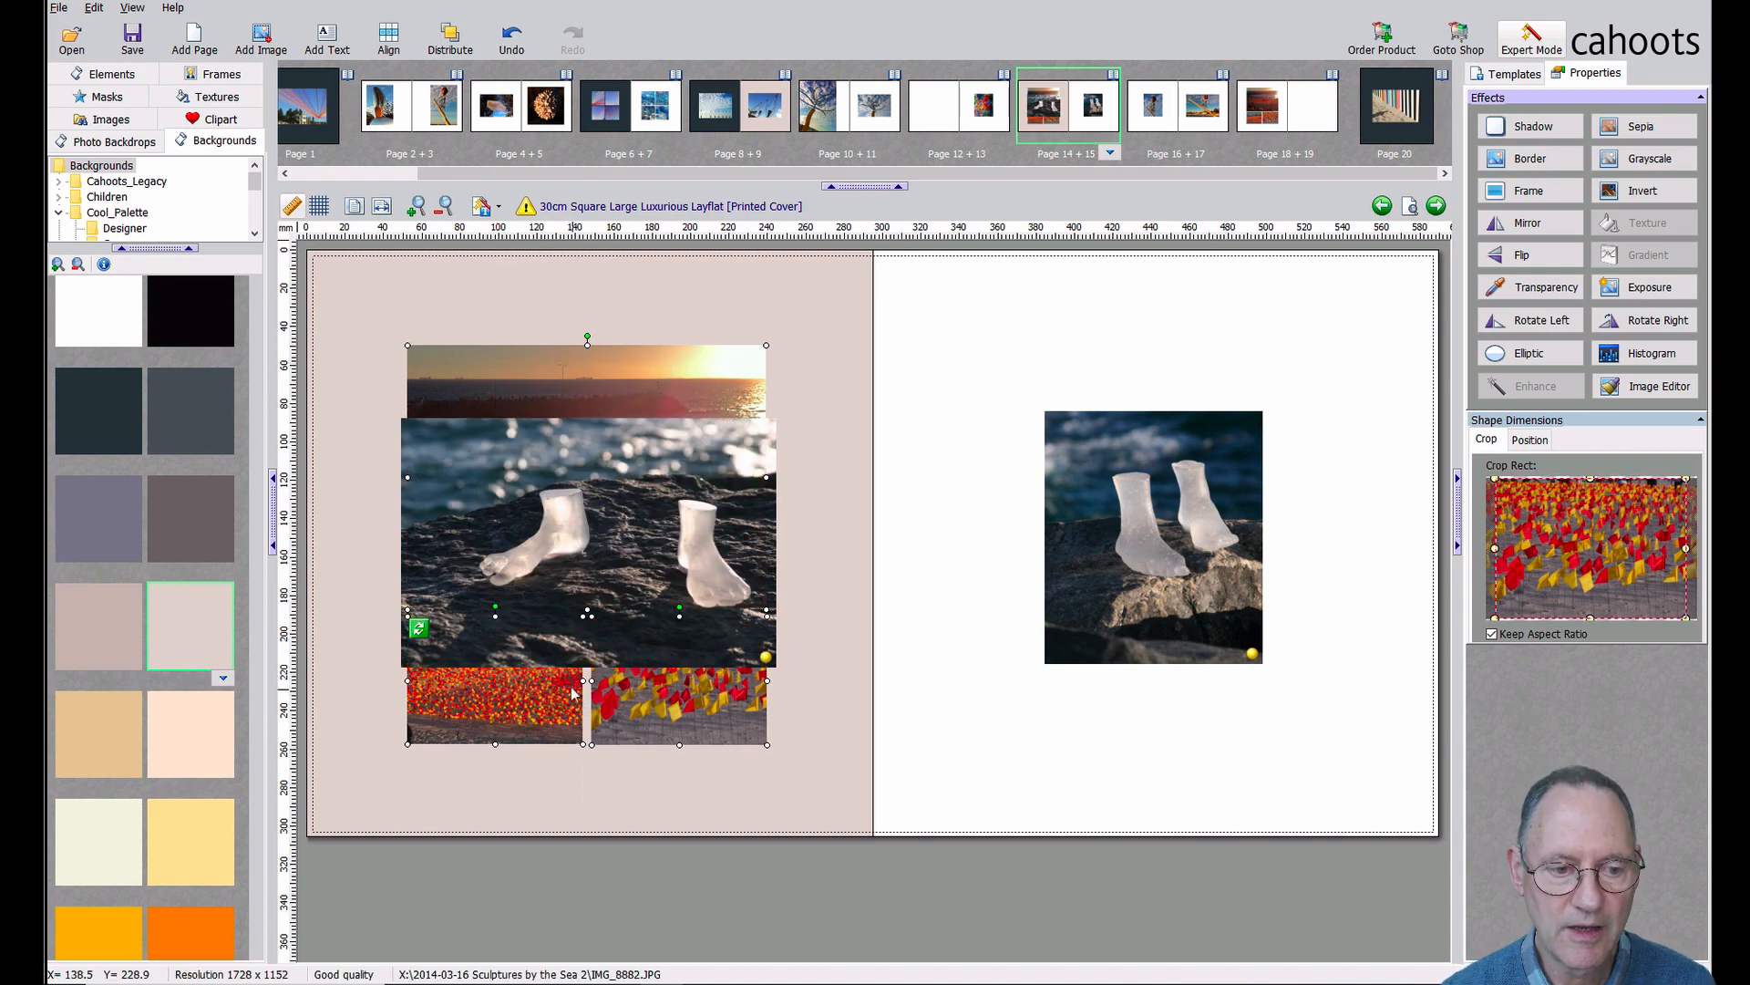
{"action": "left_click", "coordinate": [384, 301]}
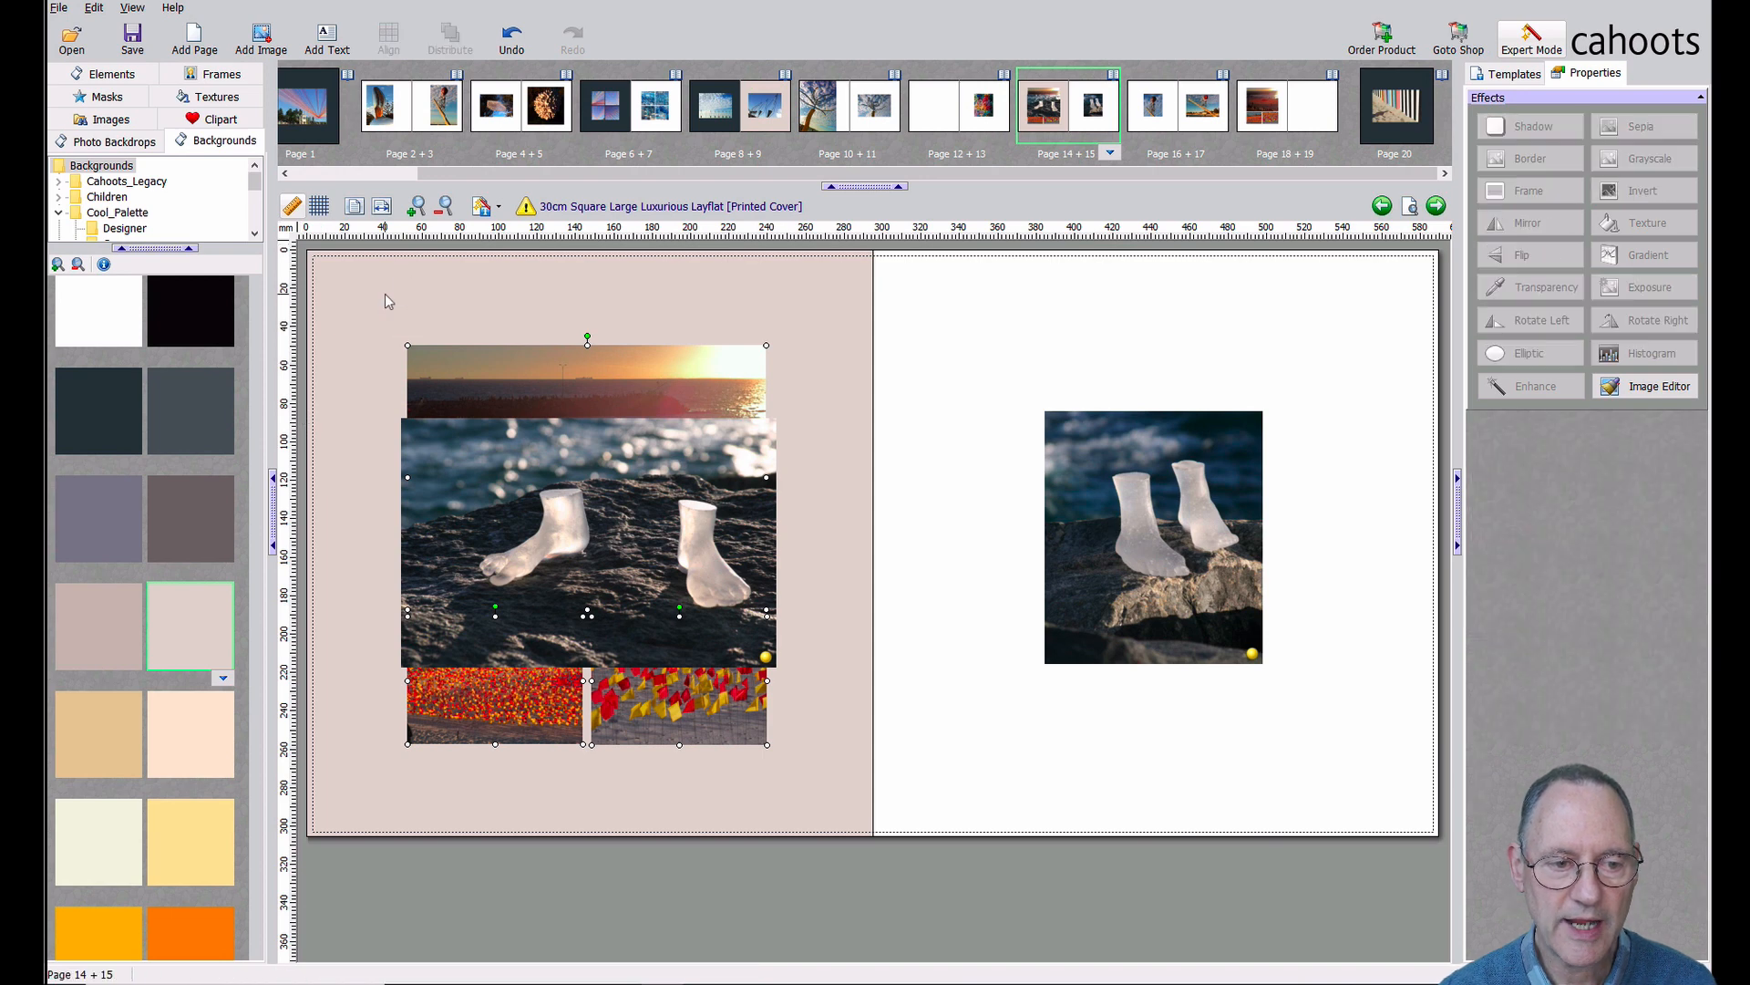
Delete the glass feet photo from page 14
{"action": "left_click", "coordinate": [511, 483]}
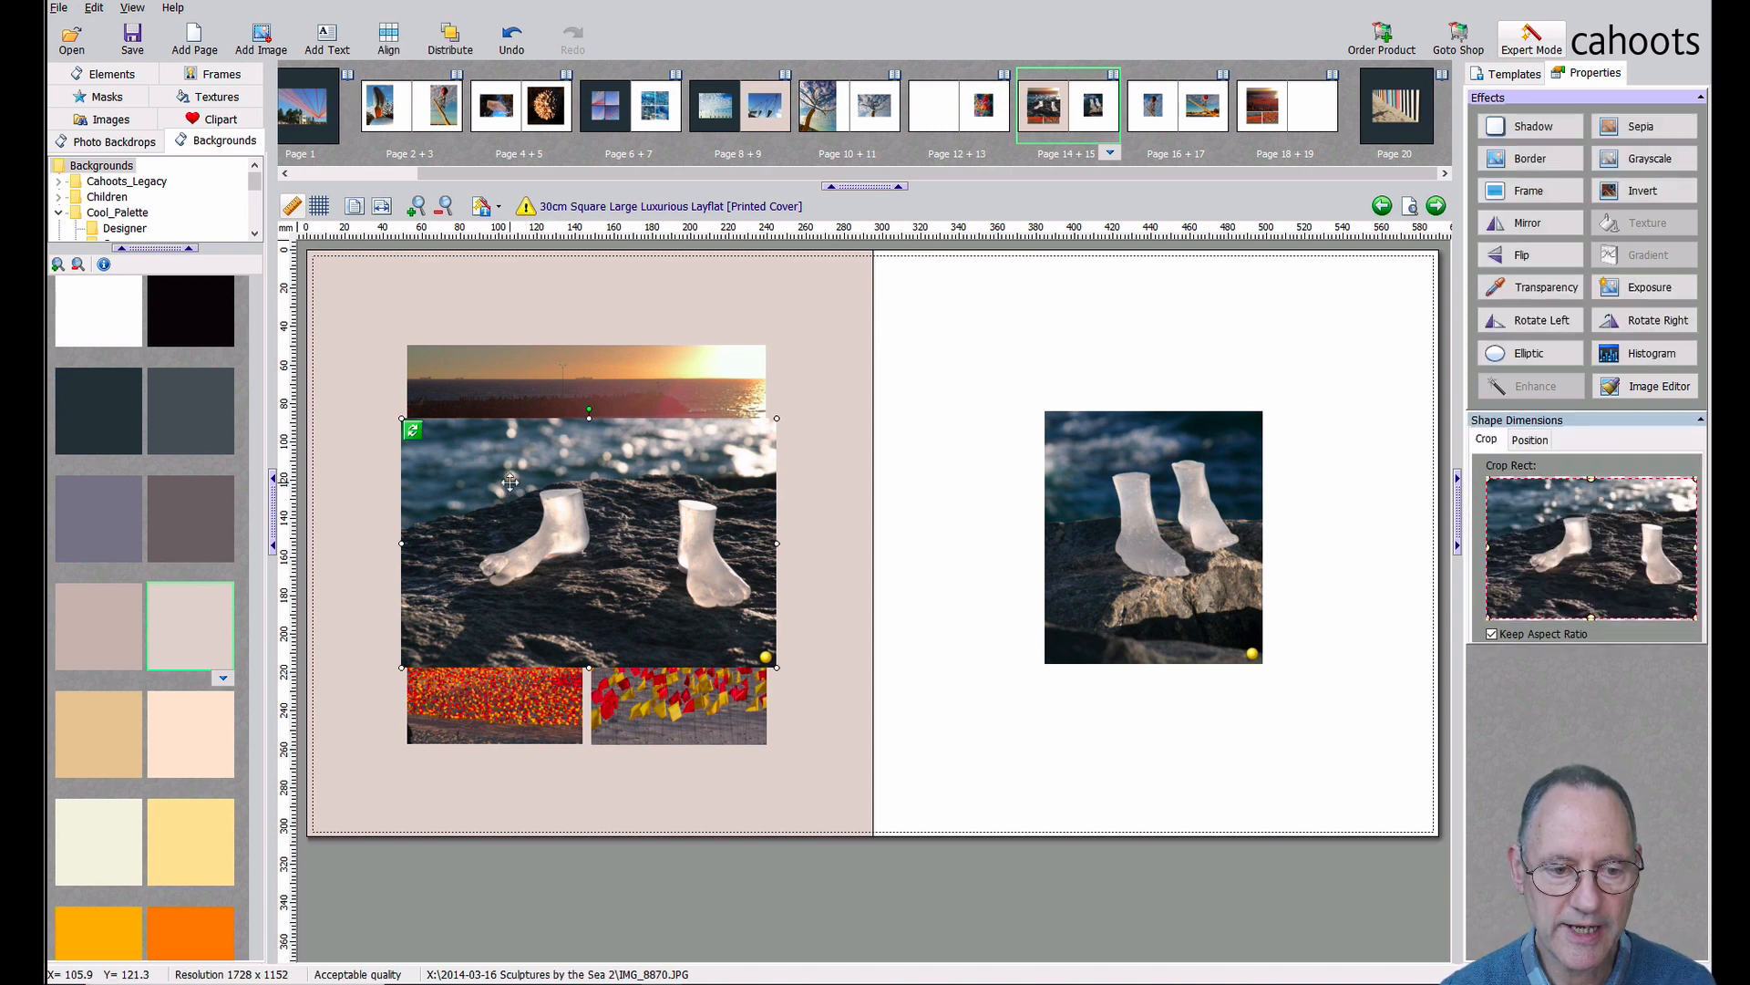
{"action": "right_click", "coordinate": [511, 489]}
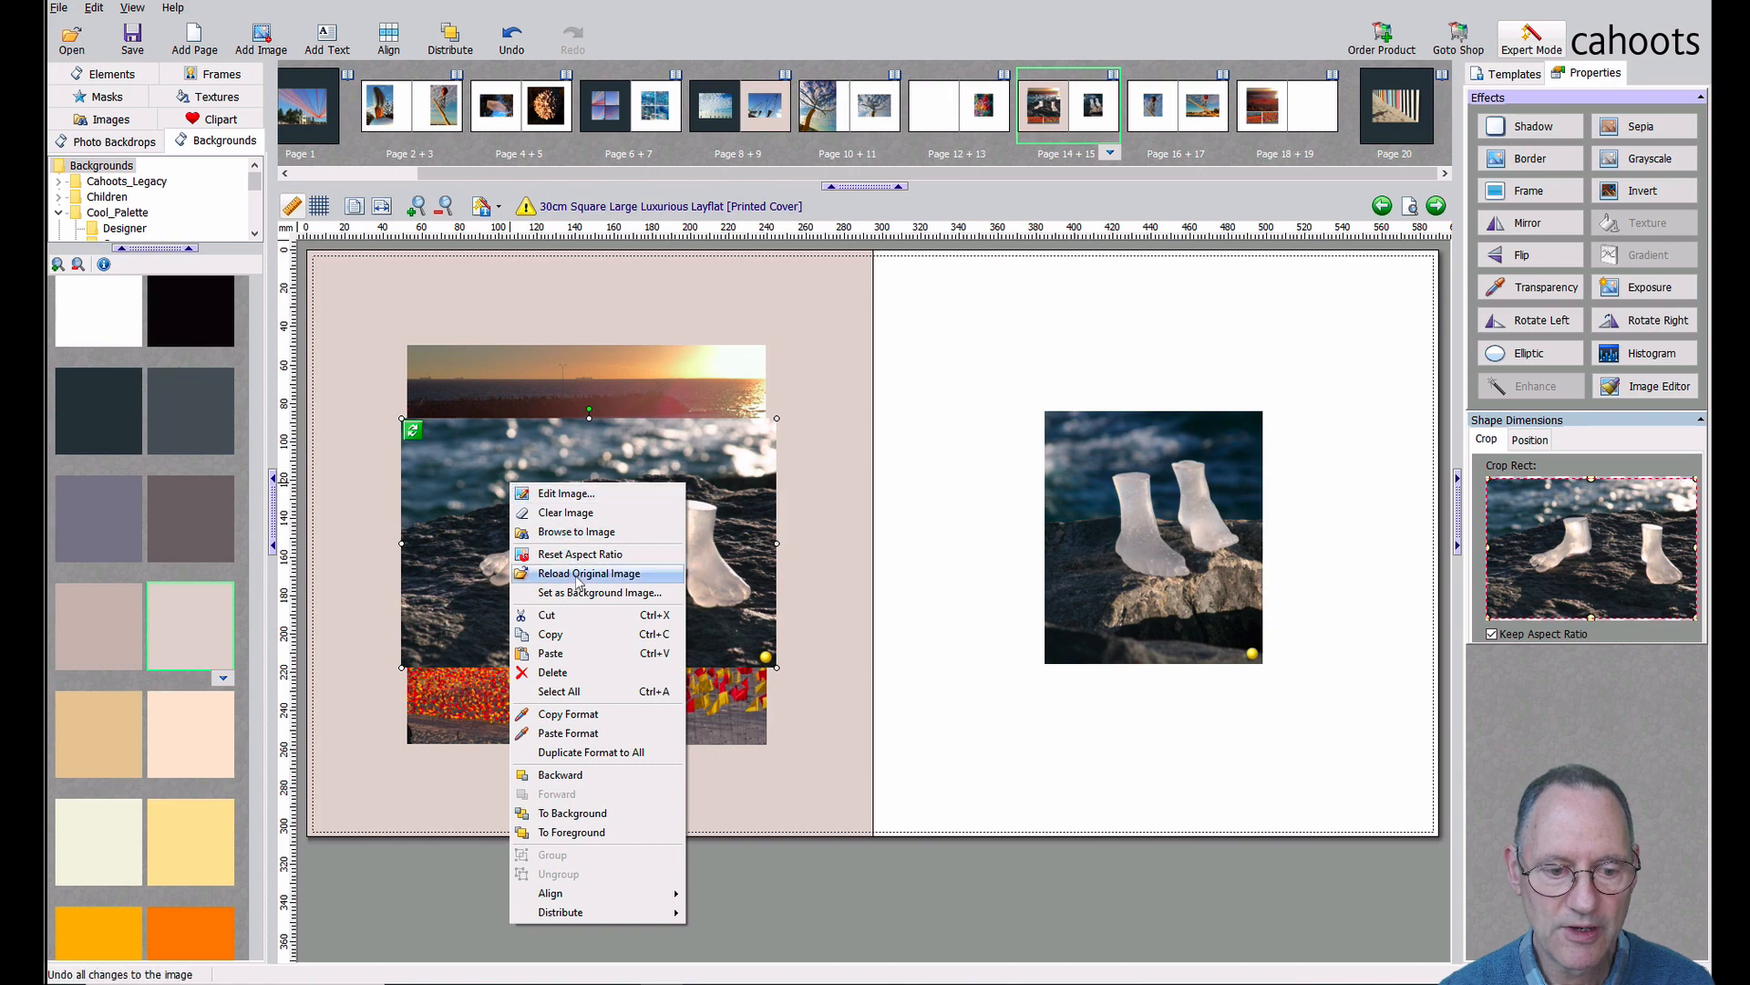
{"action": "left_click", "coordinate": [584, 635]}
{"action": "key", "text": "Delete"}
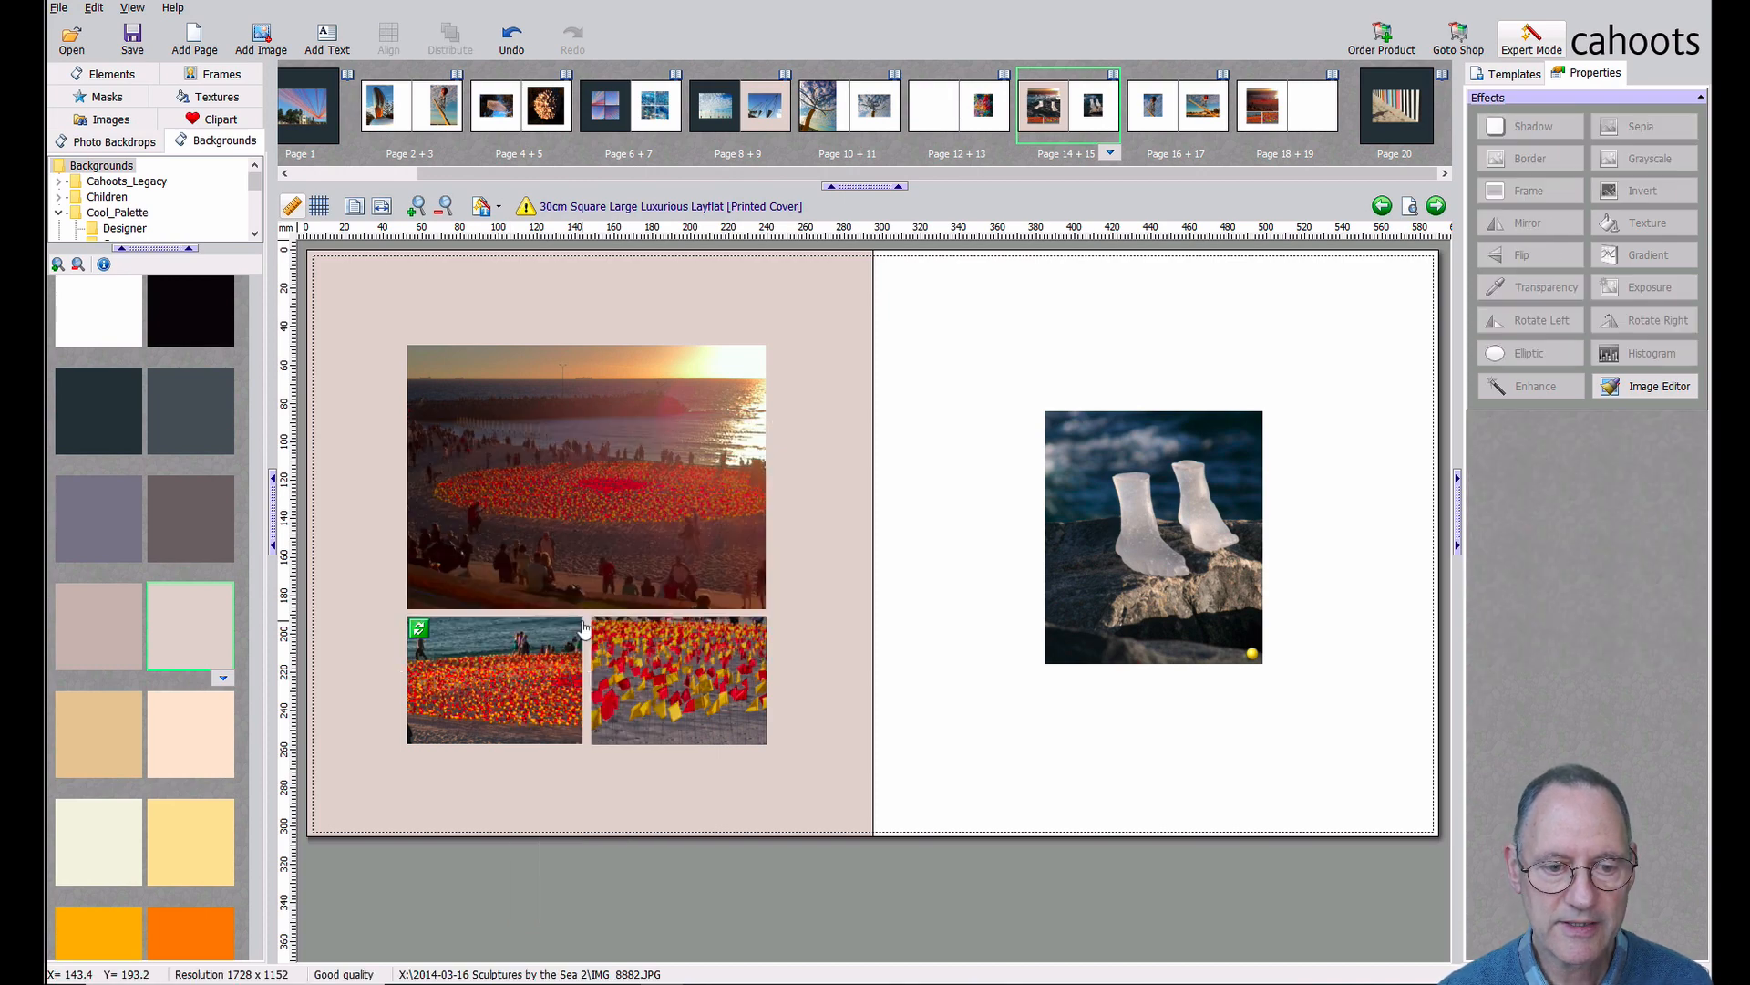
Paste the glass feet photo onto the blank page 12, opposite the colourful crochet photo
{"action": "left_click", "coordinate": [925, 113]}
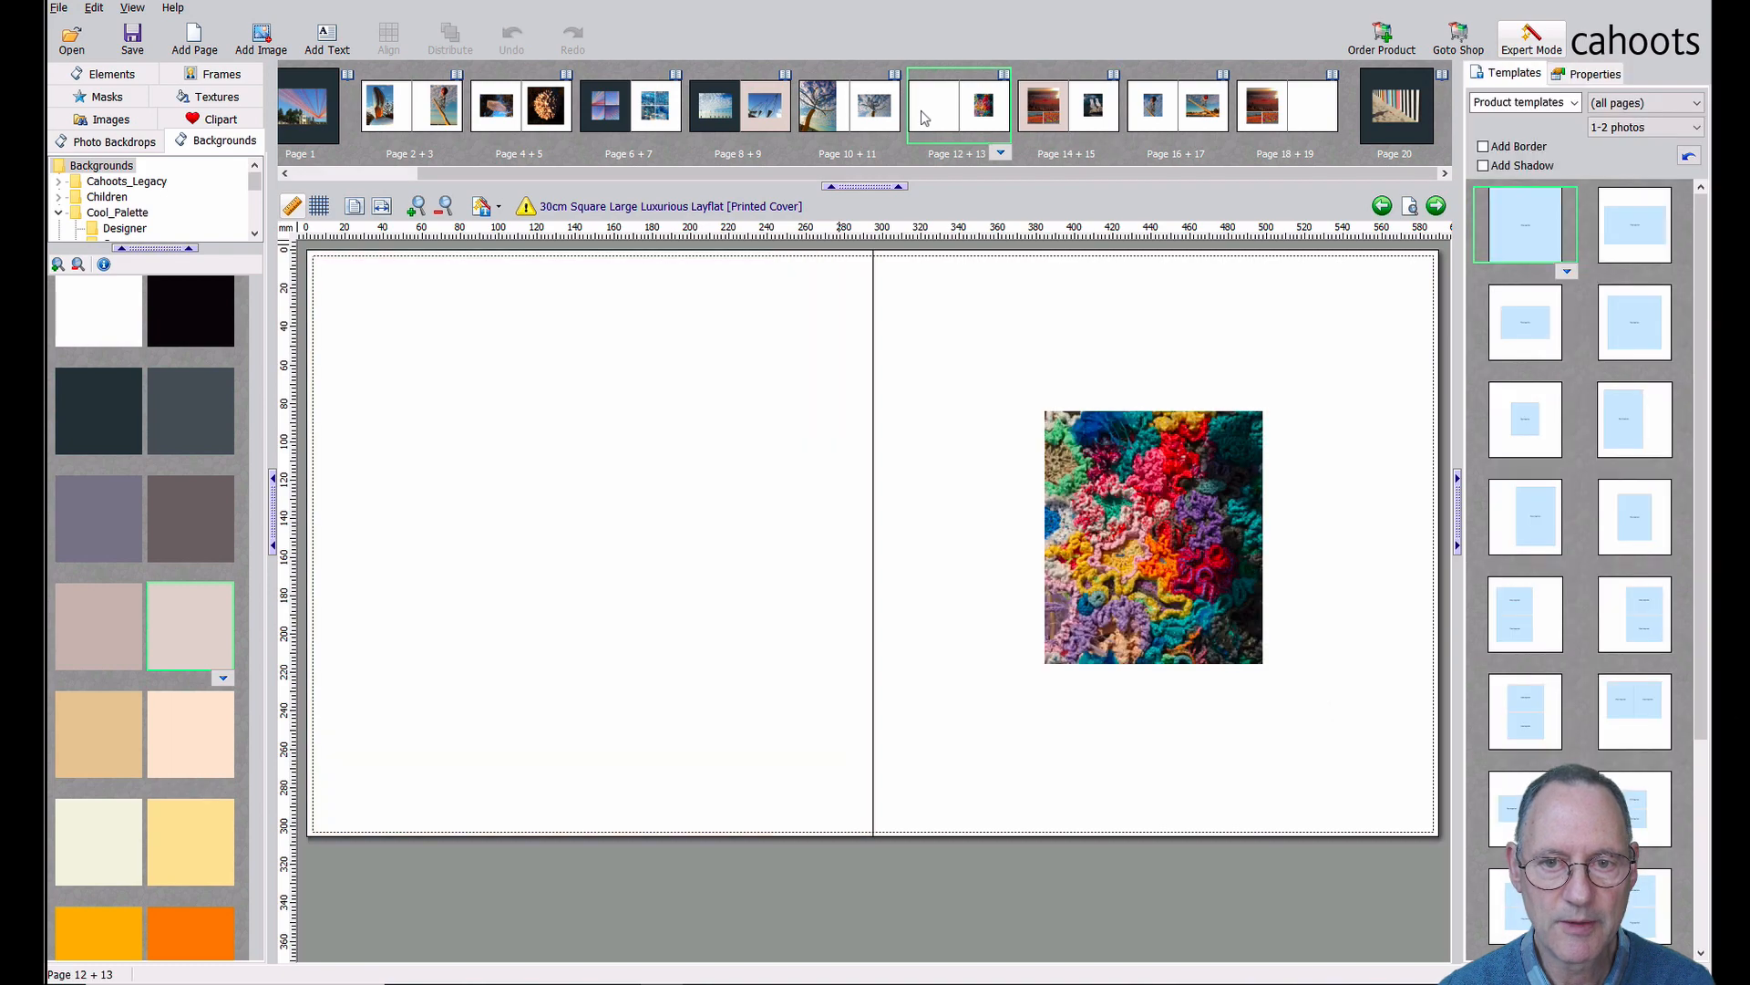
{"action": "right_click", "coordinate": [508, 350]}
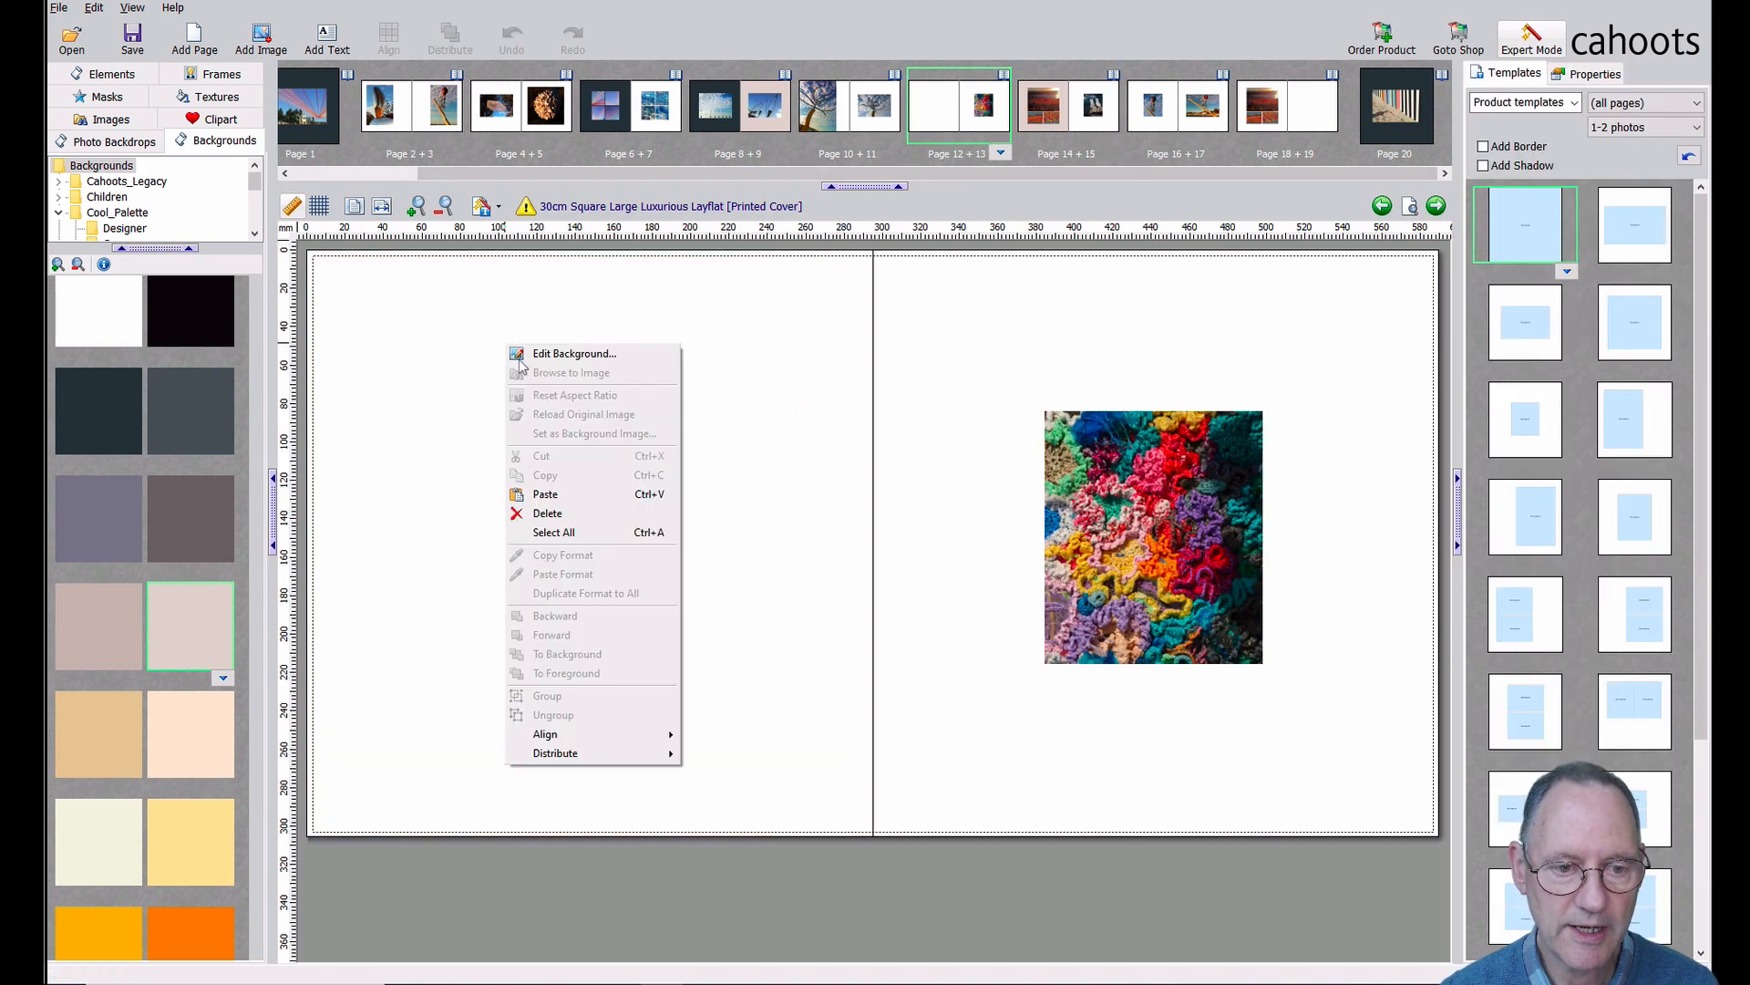
{"action": "left_click", "coordinate": [582, 497]}
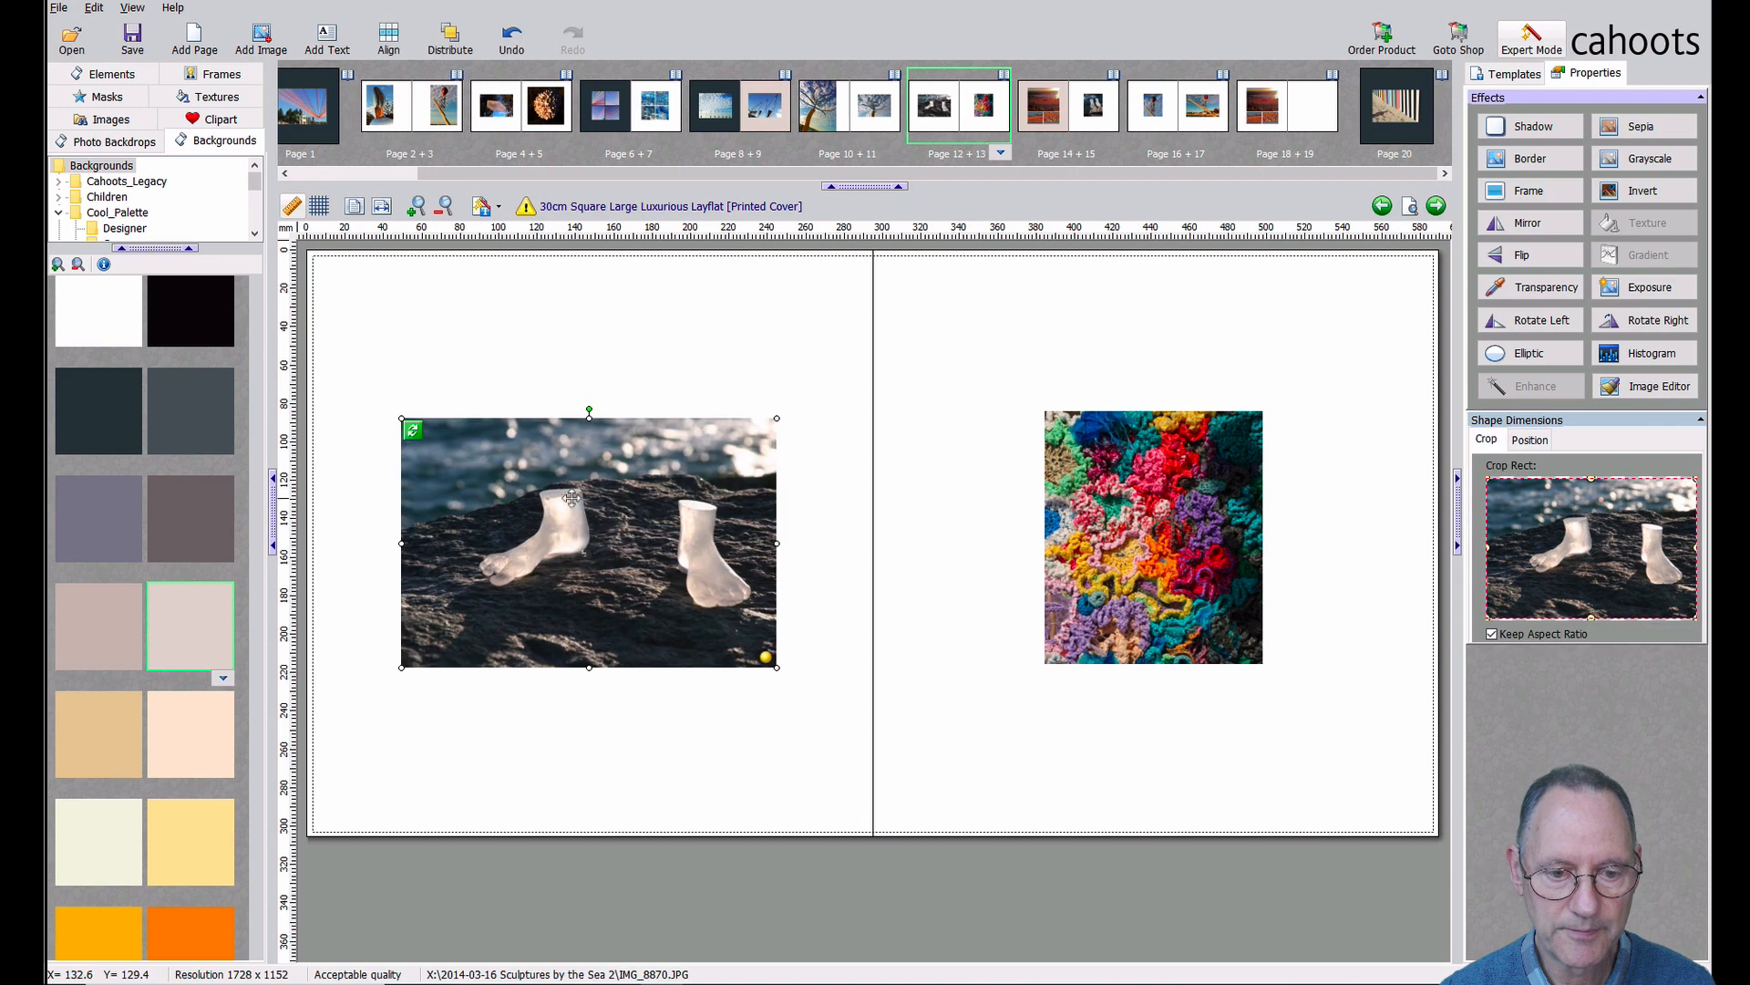
{"action": "left_click", "coordinate": [610, 348]}
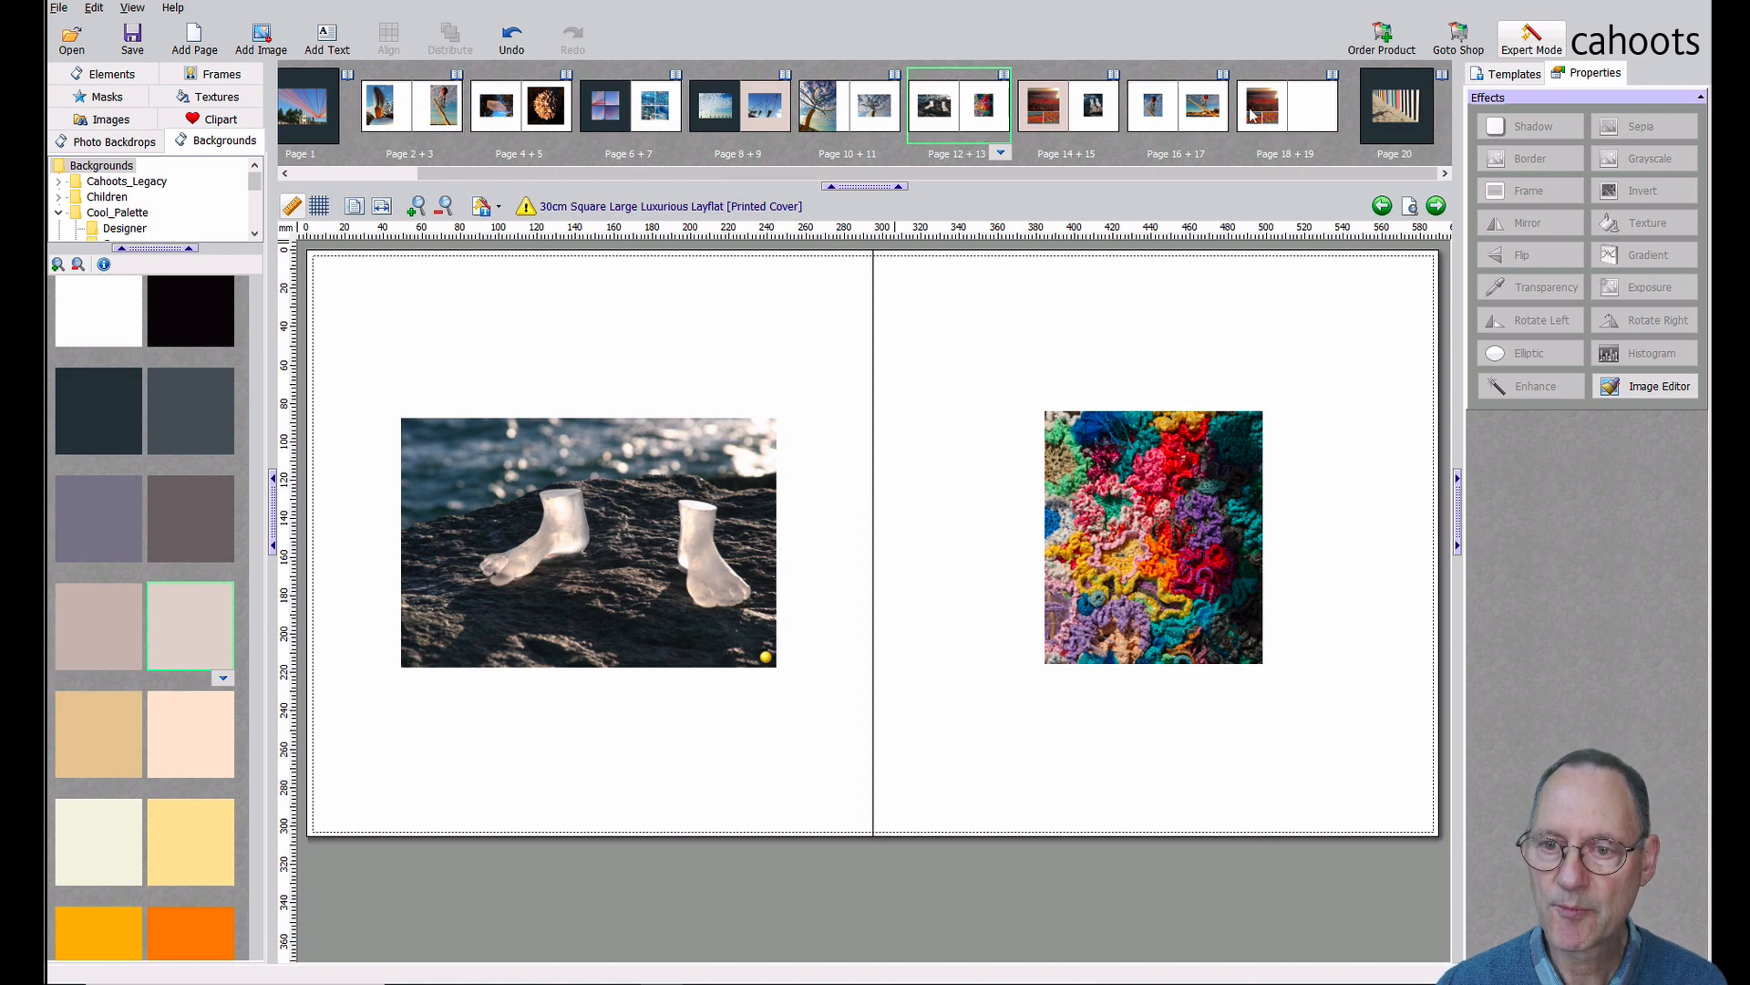
Cut the upright photo of the skeleton cyclist sculpture from page 16
{"action": "left_click", "coordinate": [1152, 106]}
{"action": "left_click", "coordinate": [563, 512]}
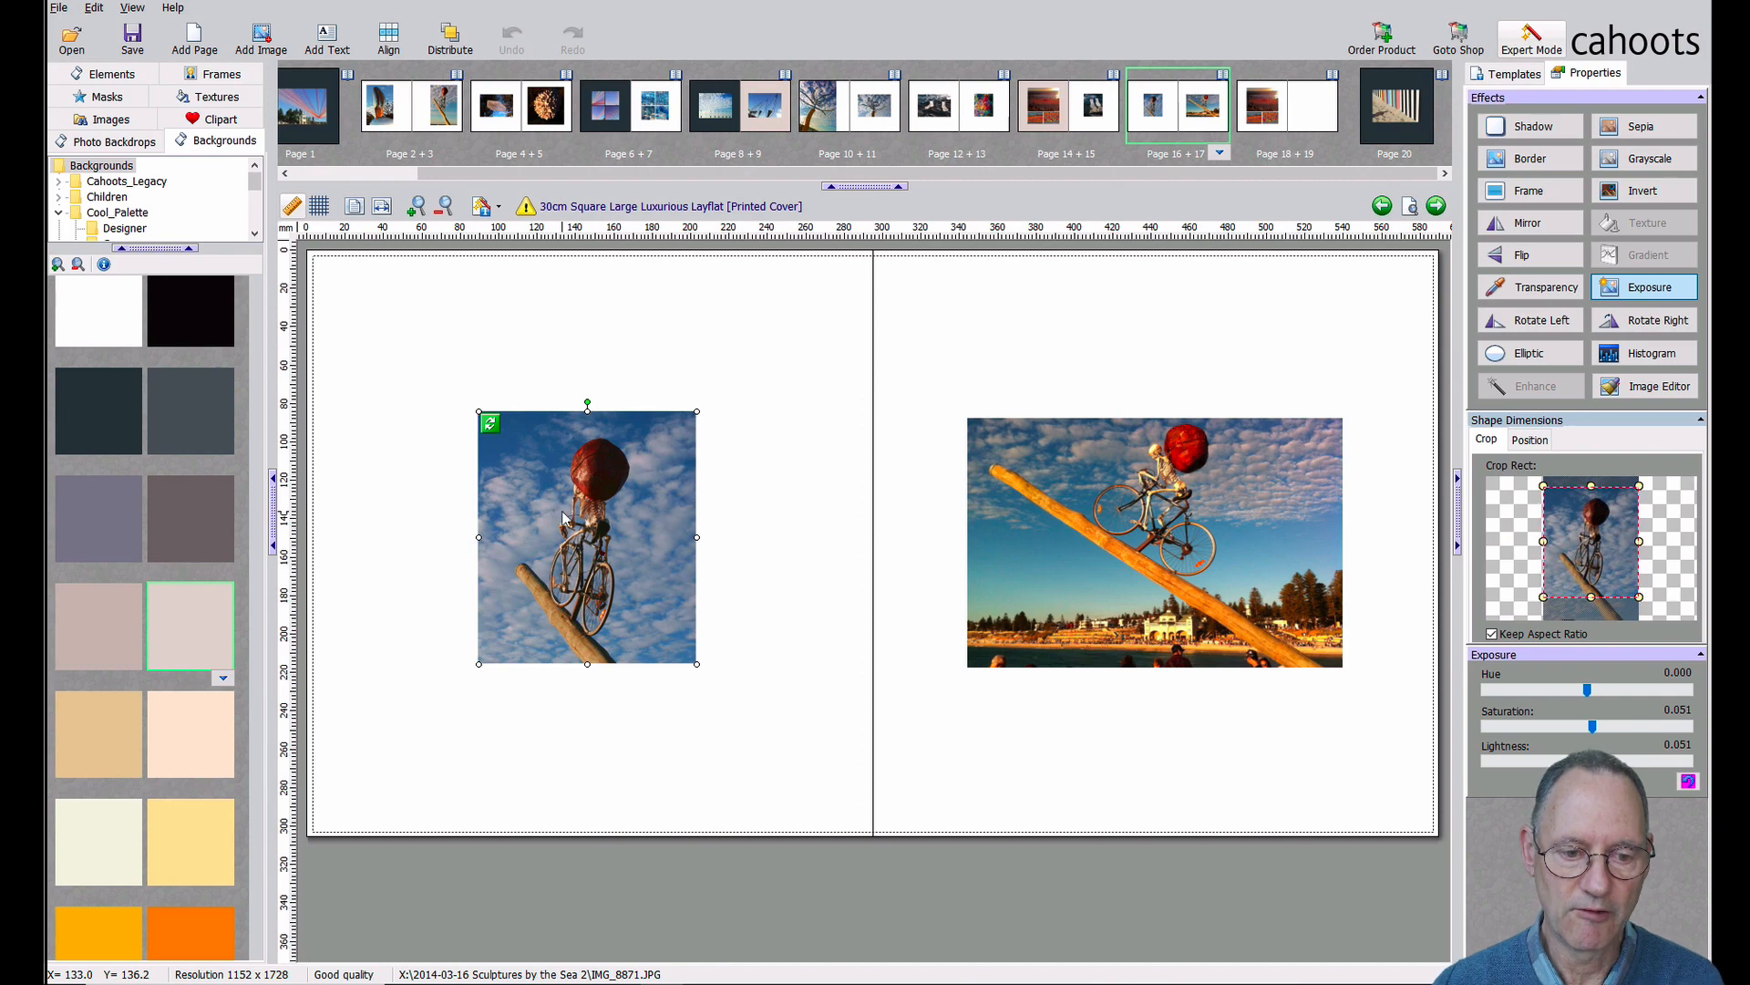
{"action": "right_click", "coordinate": [562, 511]}
{"action": "left_click", "coordinate": [622, 644]}
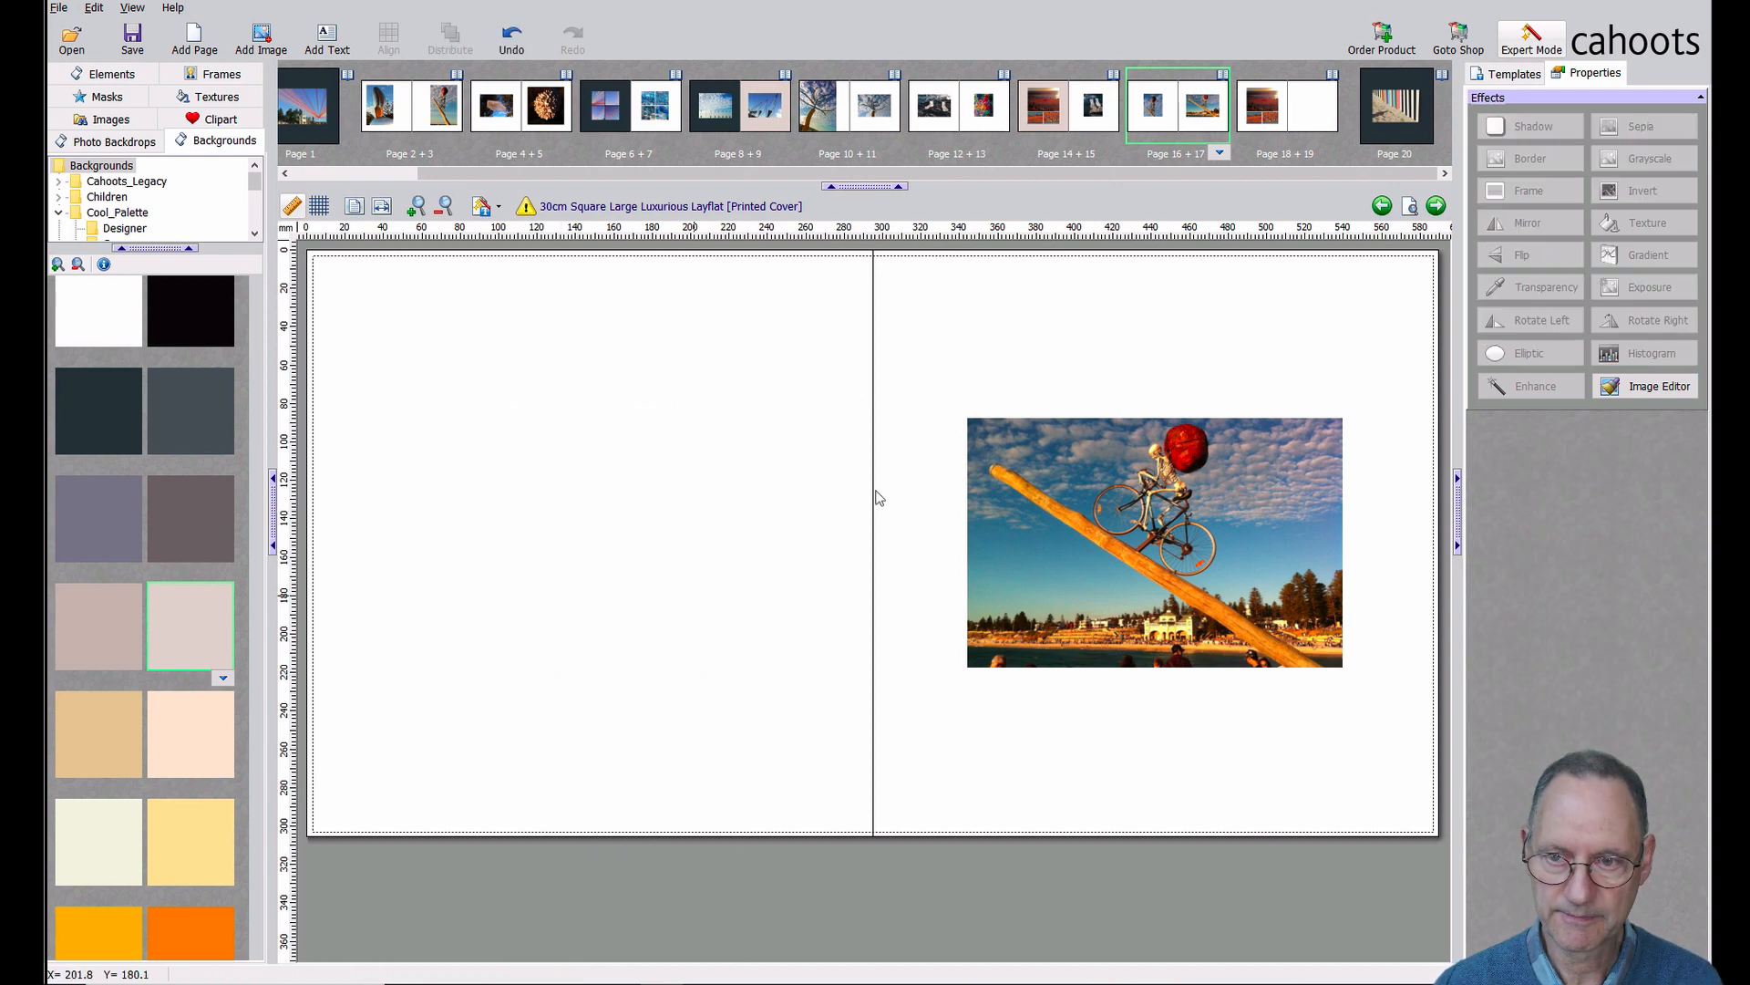
Paste the cut cyclist photo into the 18 + 19 spread and place it on page 19 using the small centred single-photo template
{"action": "left_click", "coordinate": [1309, 113]}
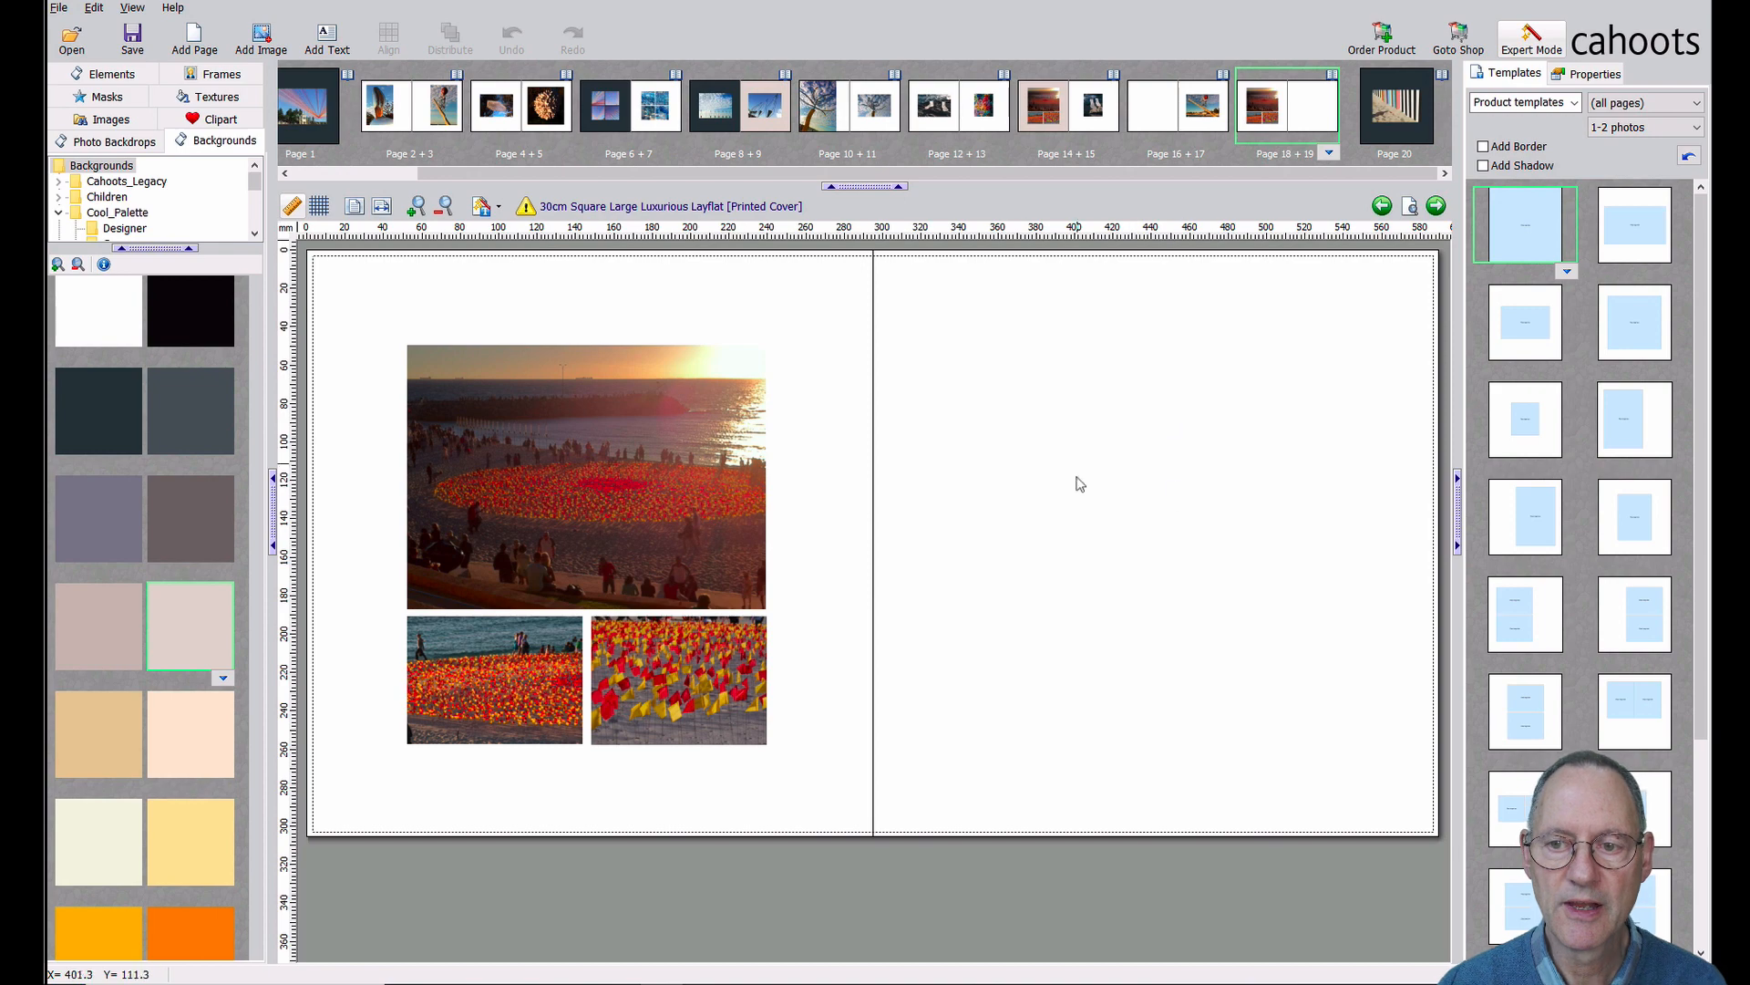
{"action": "right_click", "coordinate": [559, 295]}
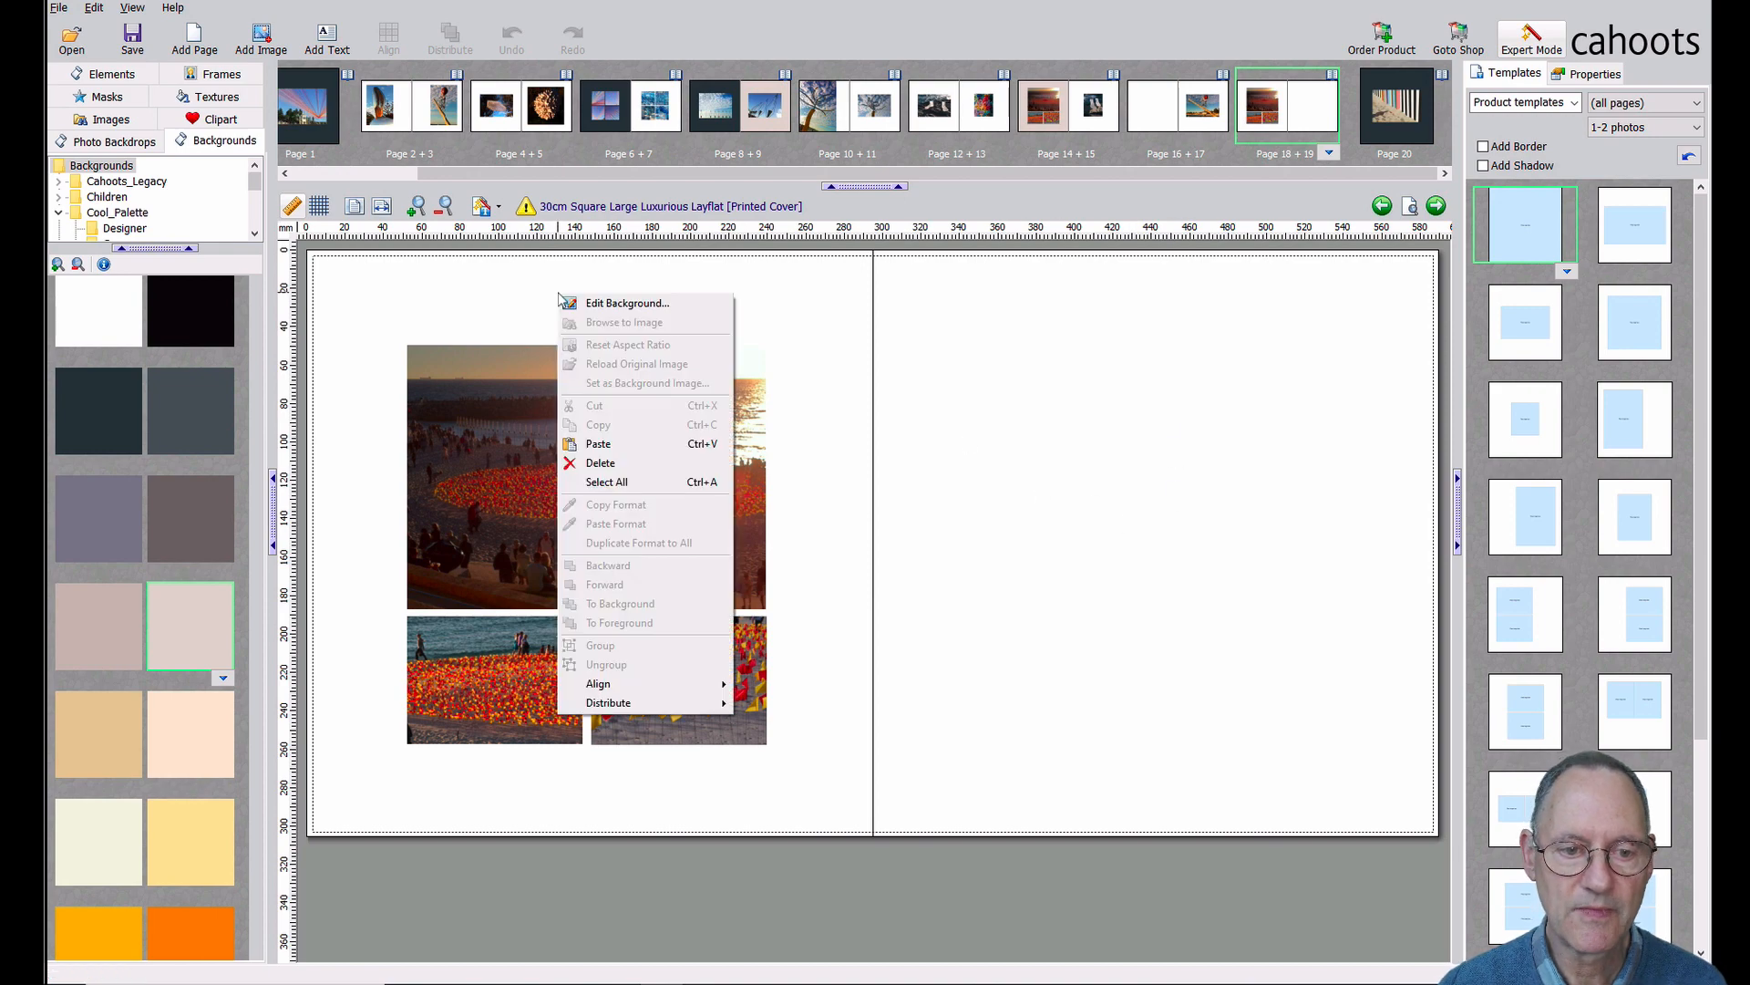
{"action": "left_click", "coordinate": [631, 456]}
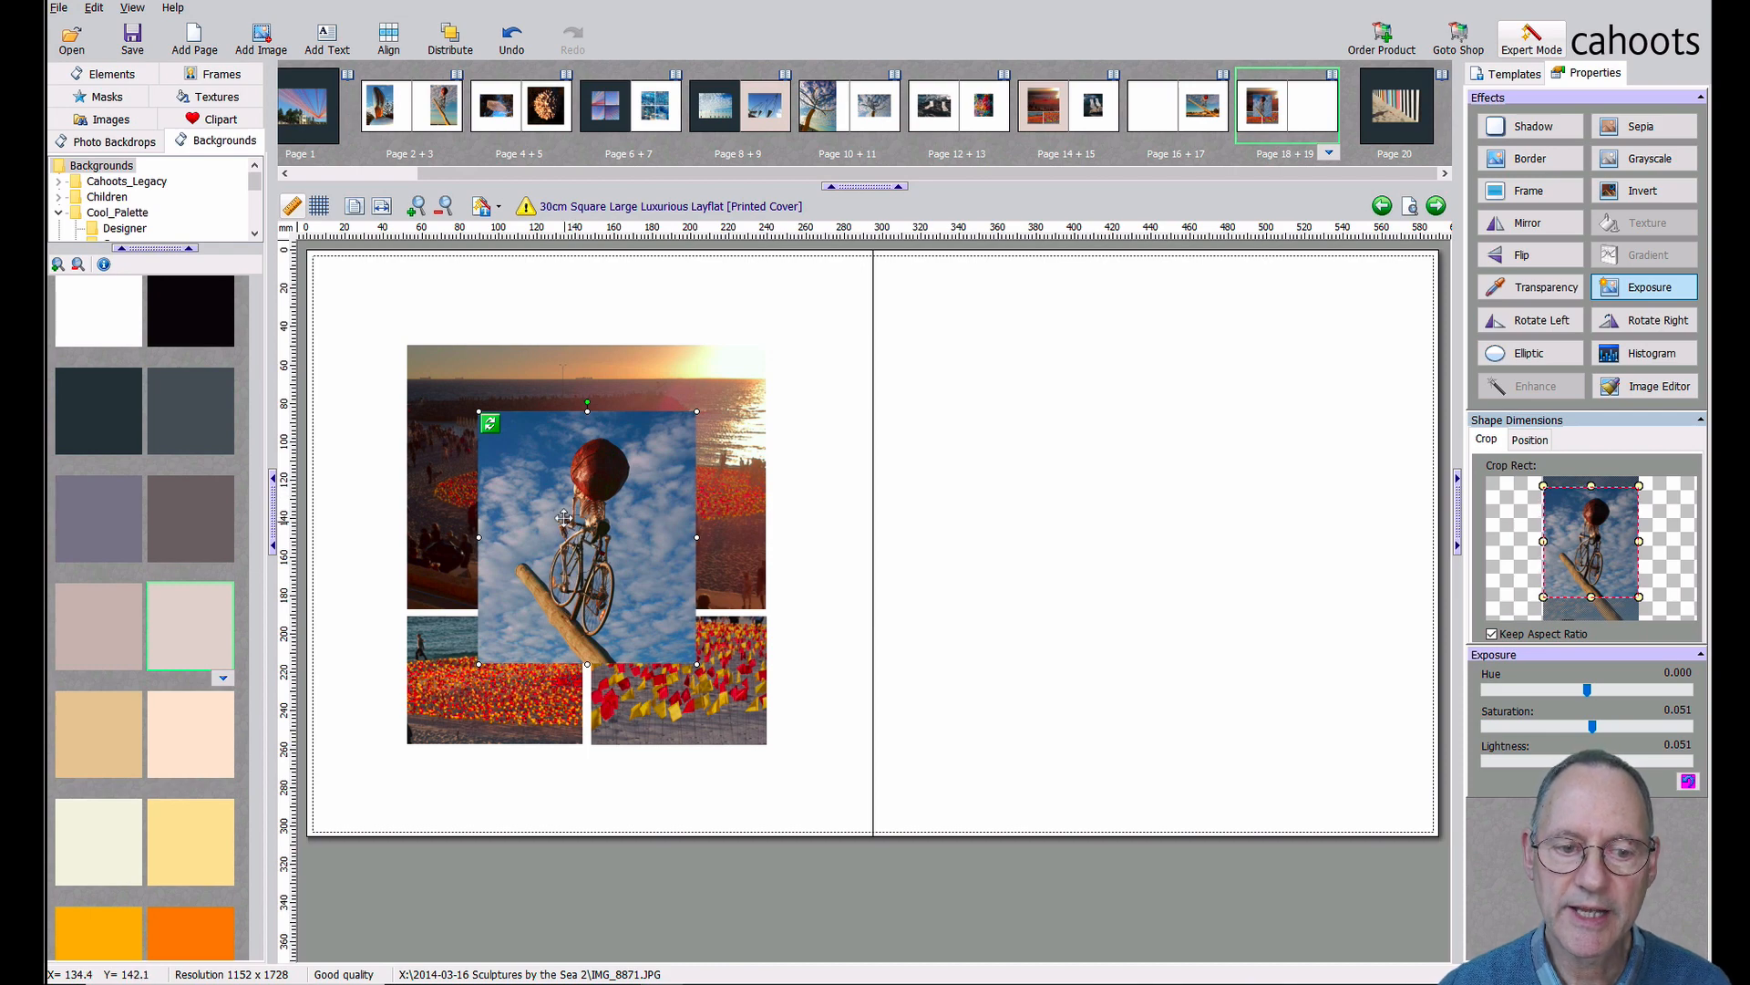
{"action": "left_click_drag", "start_coordinate": [559, 511], "coordinate": [1124, 504]}
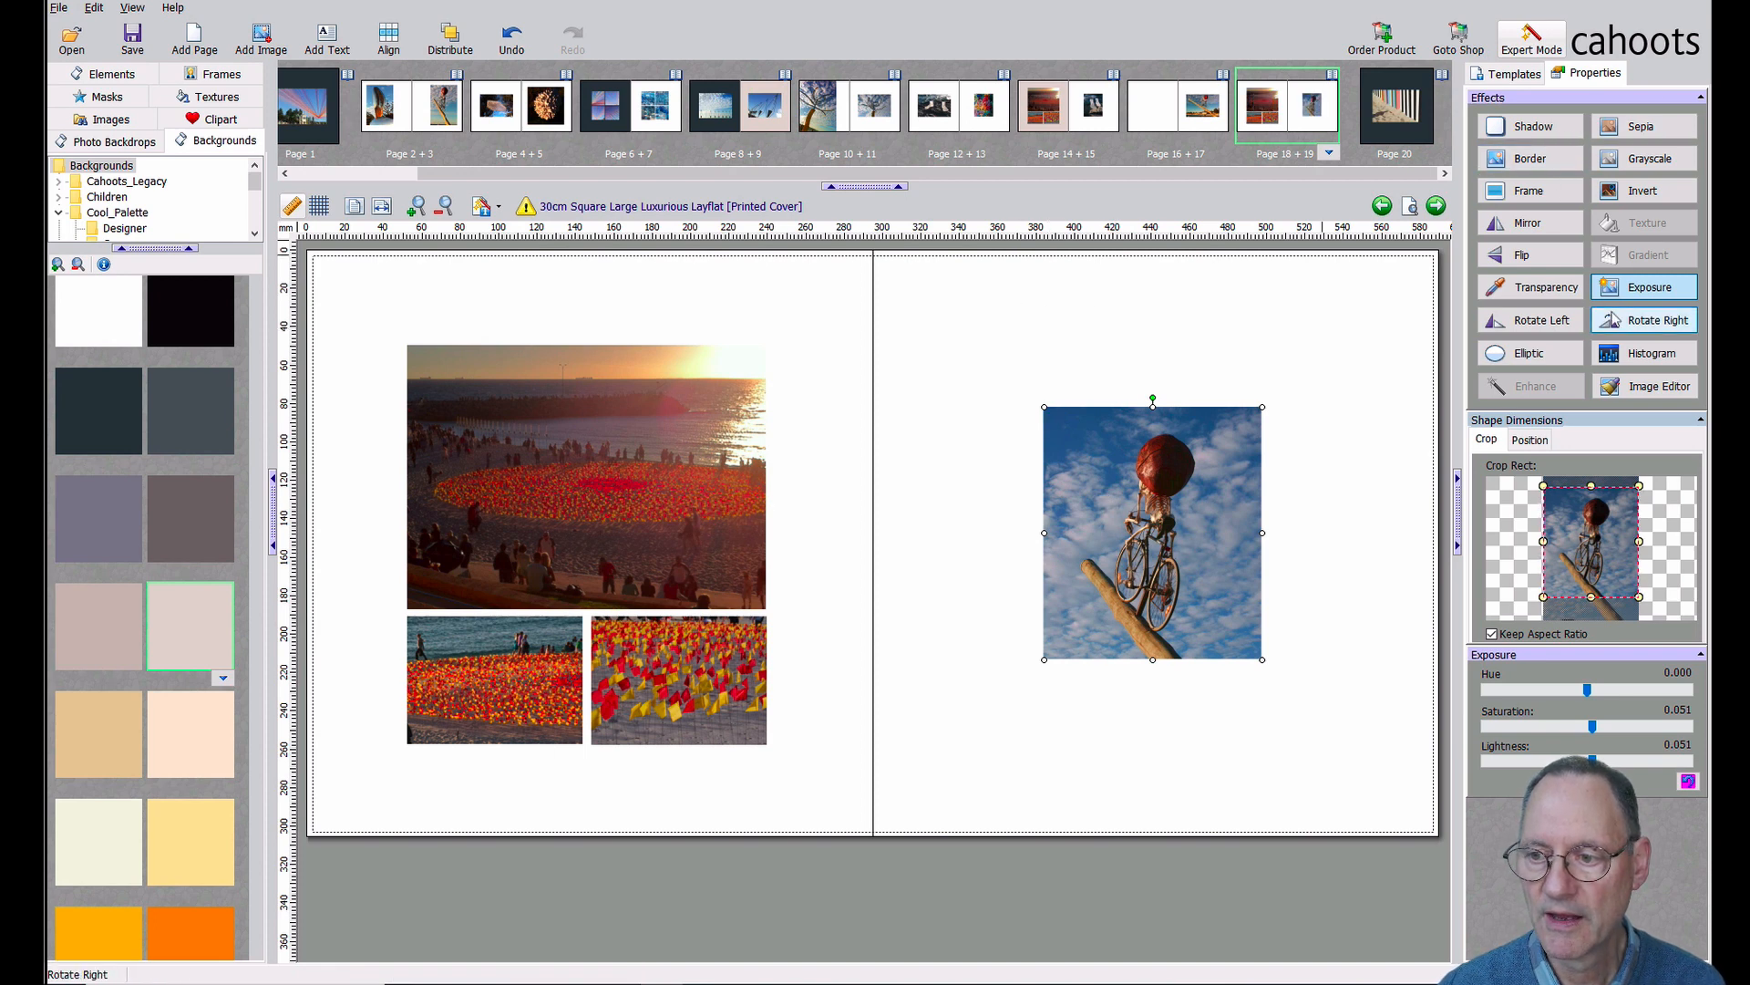
{"action": "left_click", "coordinate": [1516, 75]}
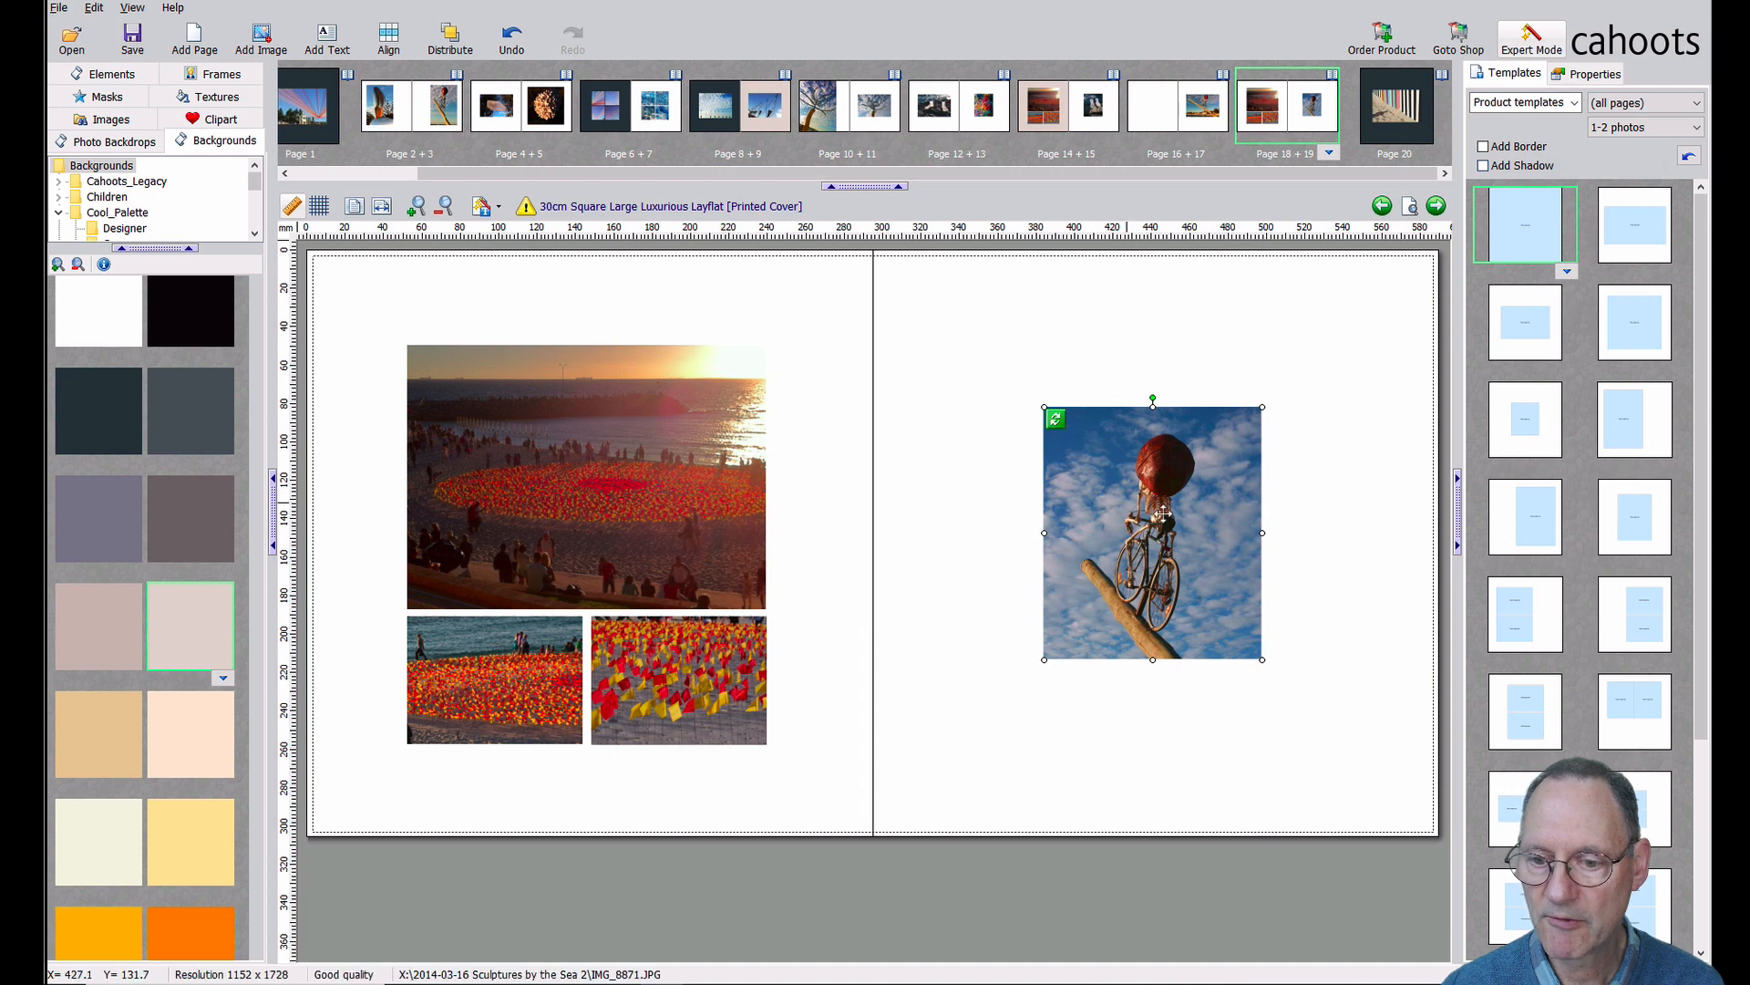
{"action": "left_click_drag", "start_coordinate": [1532, 421], "coordinate": [1067, 511]}
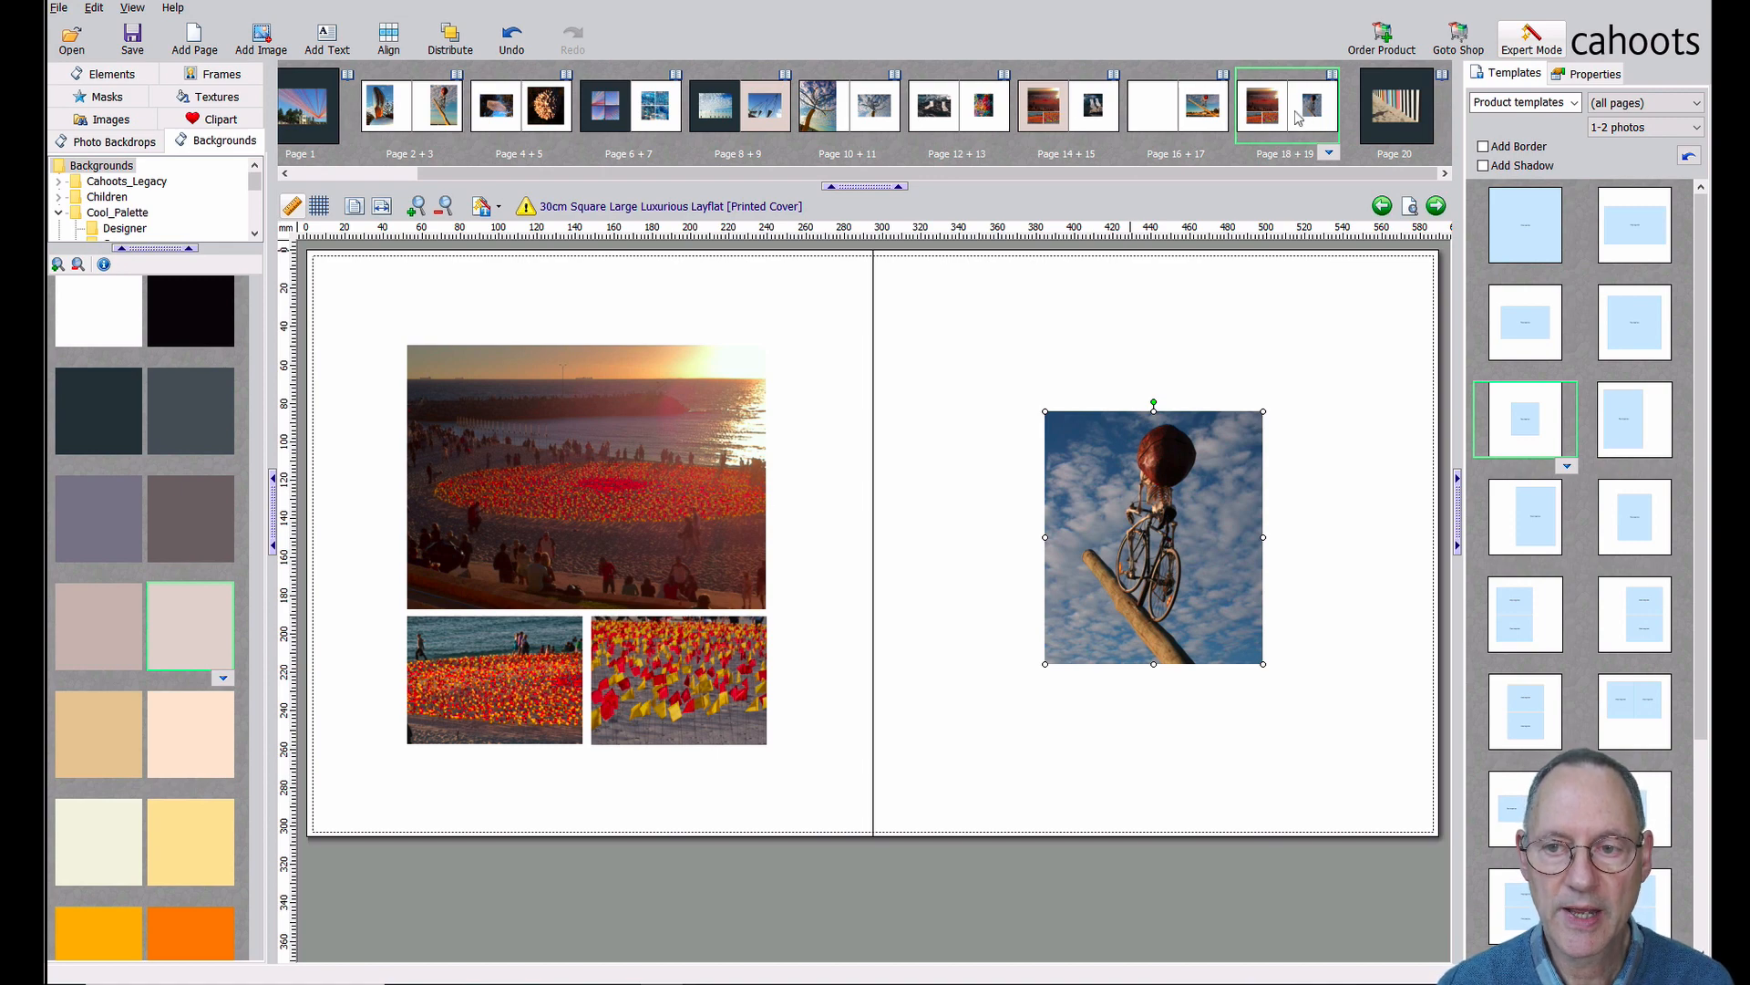
Cut the cloudy sky photo with the row of cone sculptures from page 8
{"action": "left_click", "coordinate": [731, 116]}
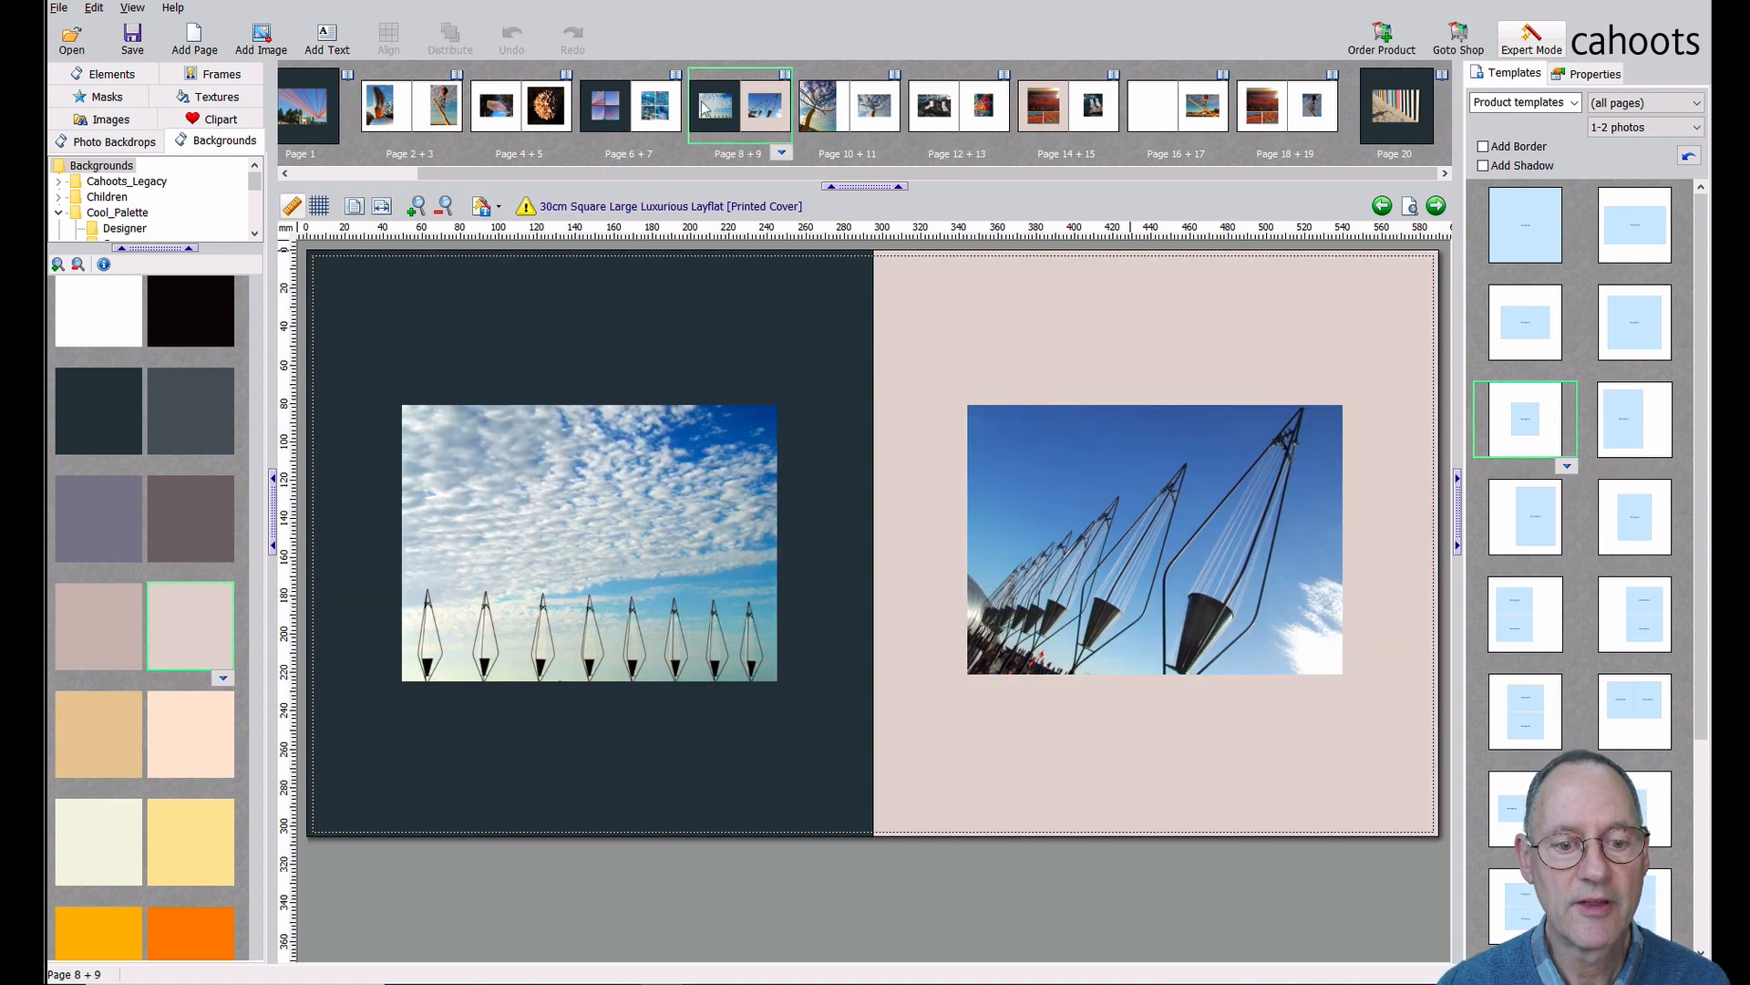
{"action": "left_click", "coordinate": [582, 503]}
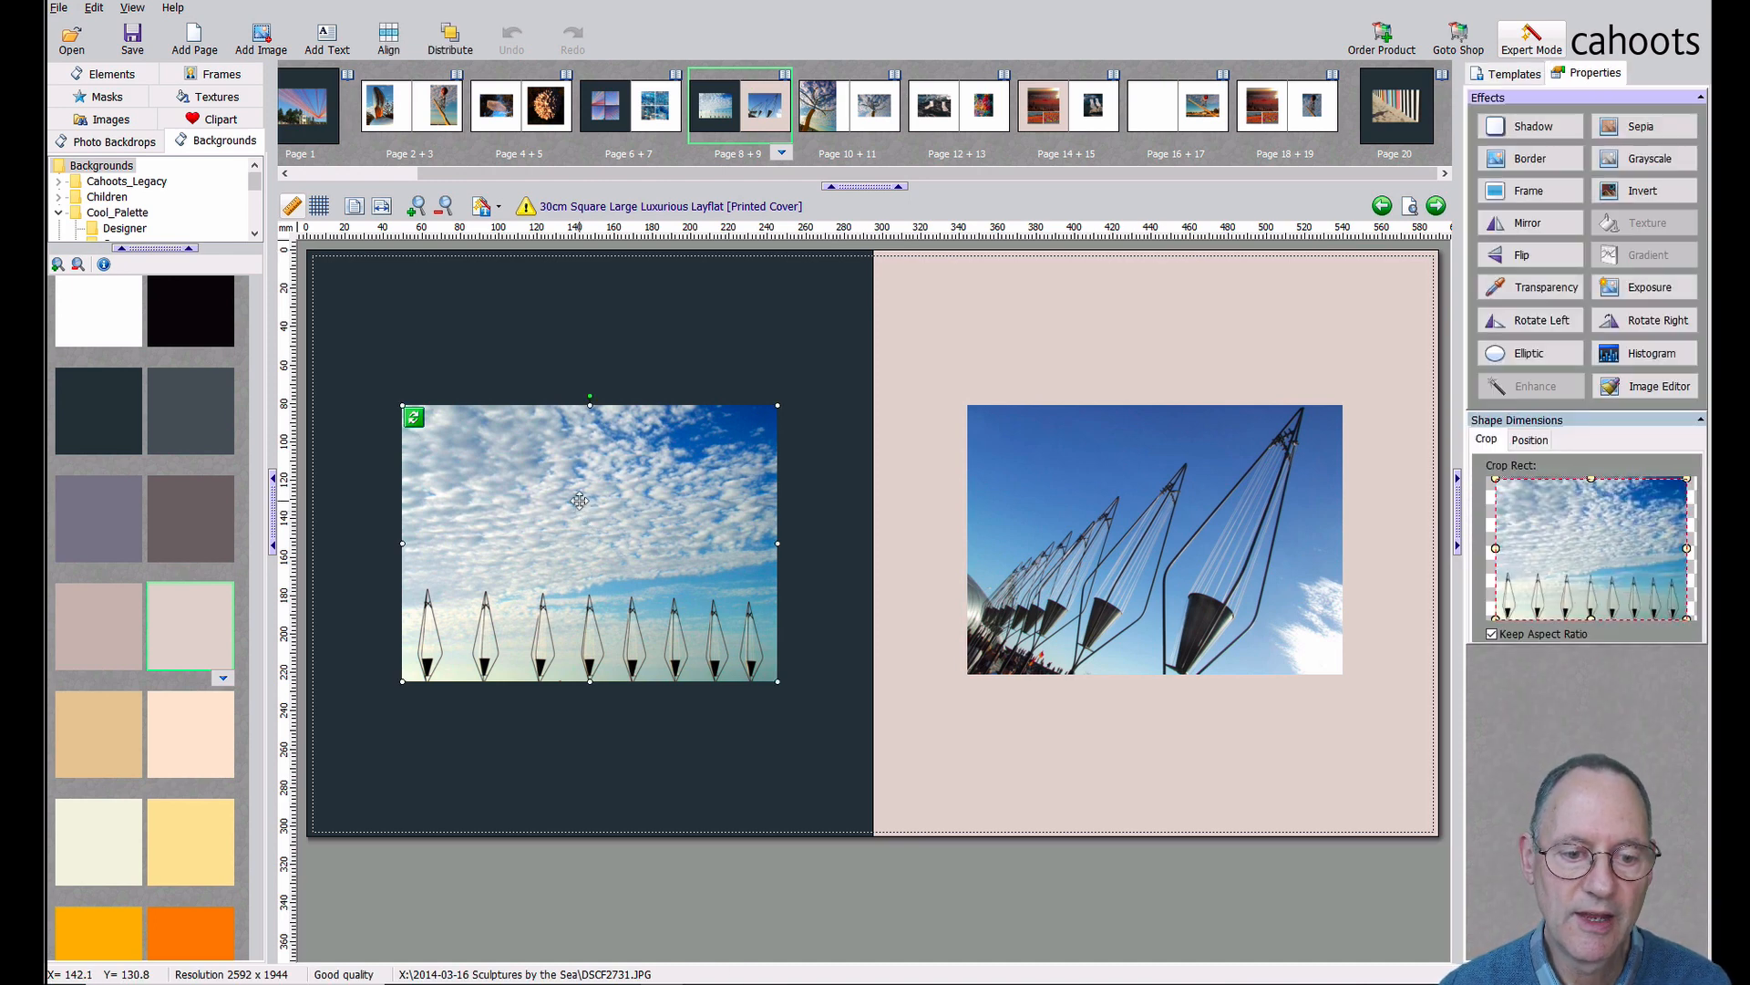
{"action": "right_click", "coordinate": [579, 500]}
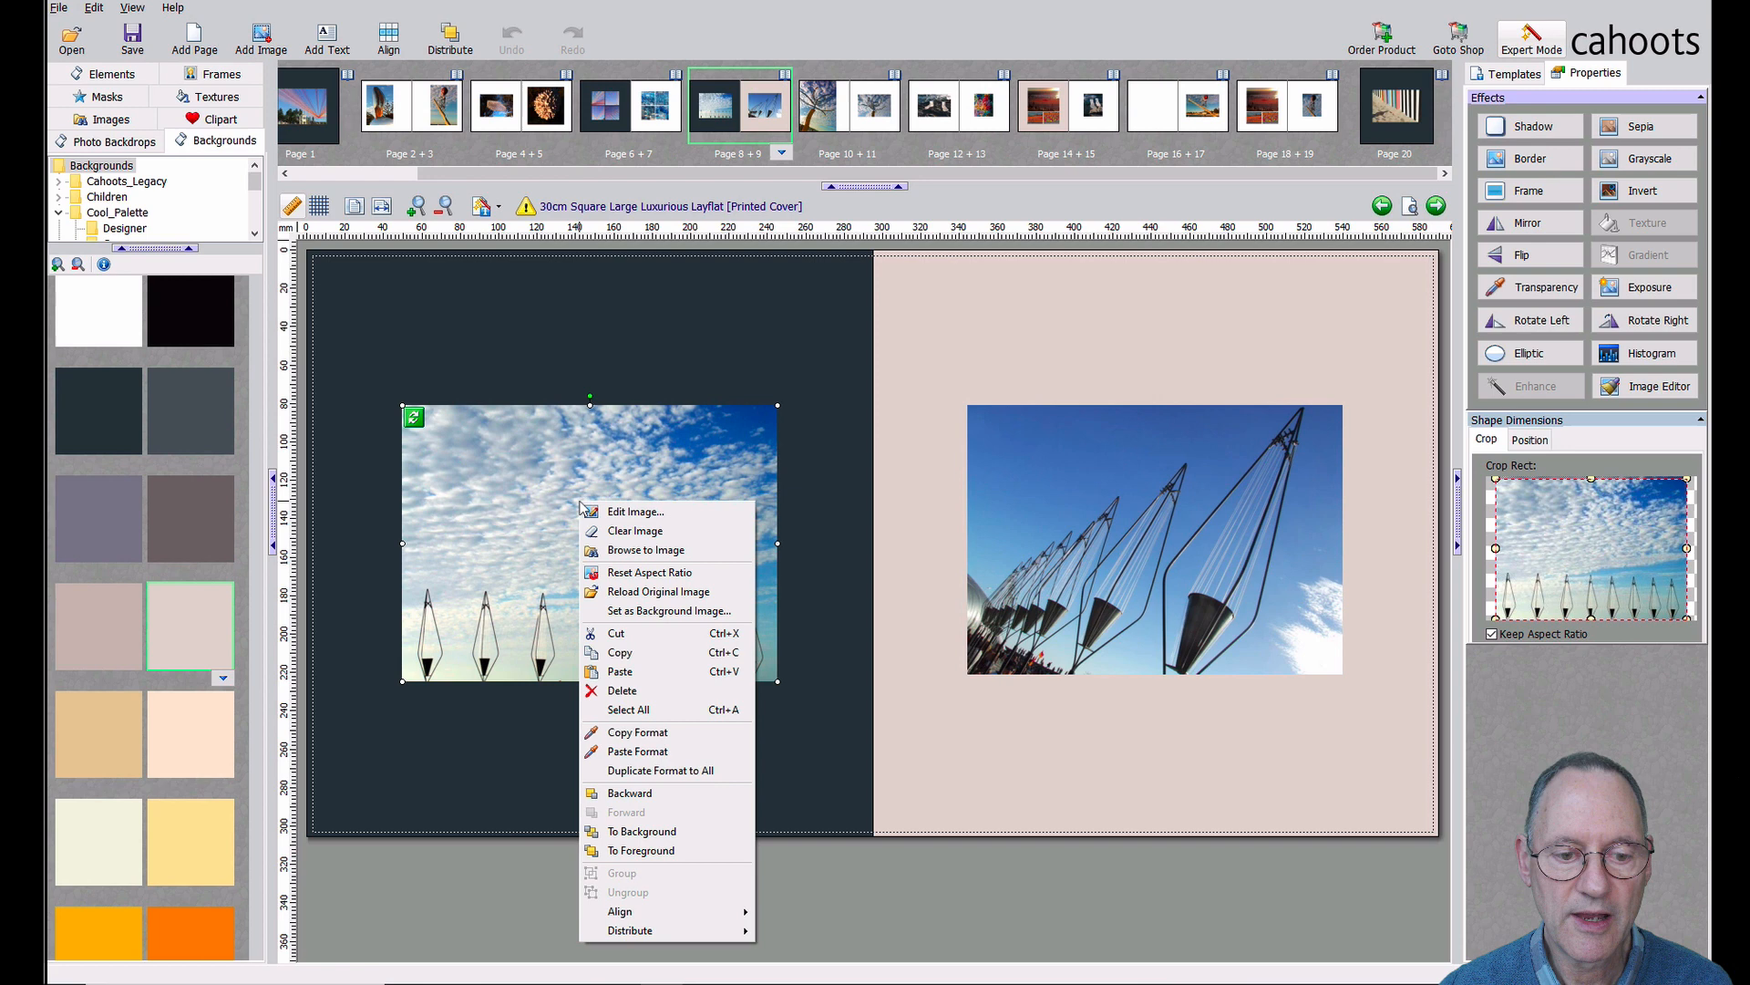
{"action": "left_click", "coordinate": [651, 639]}
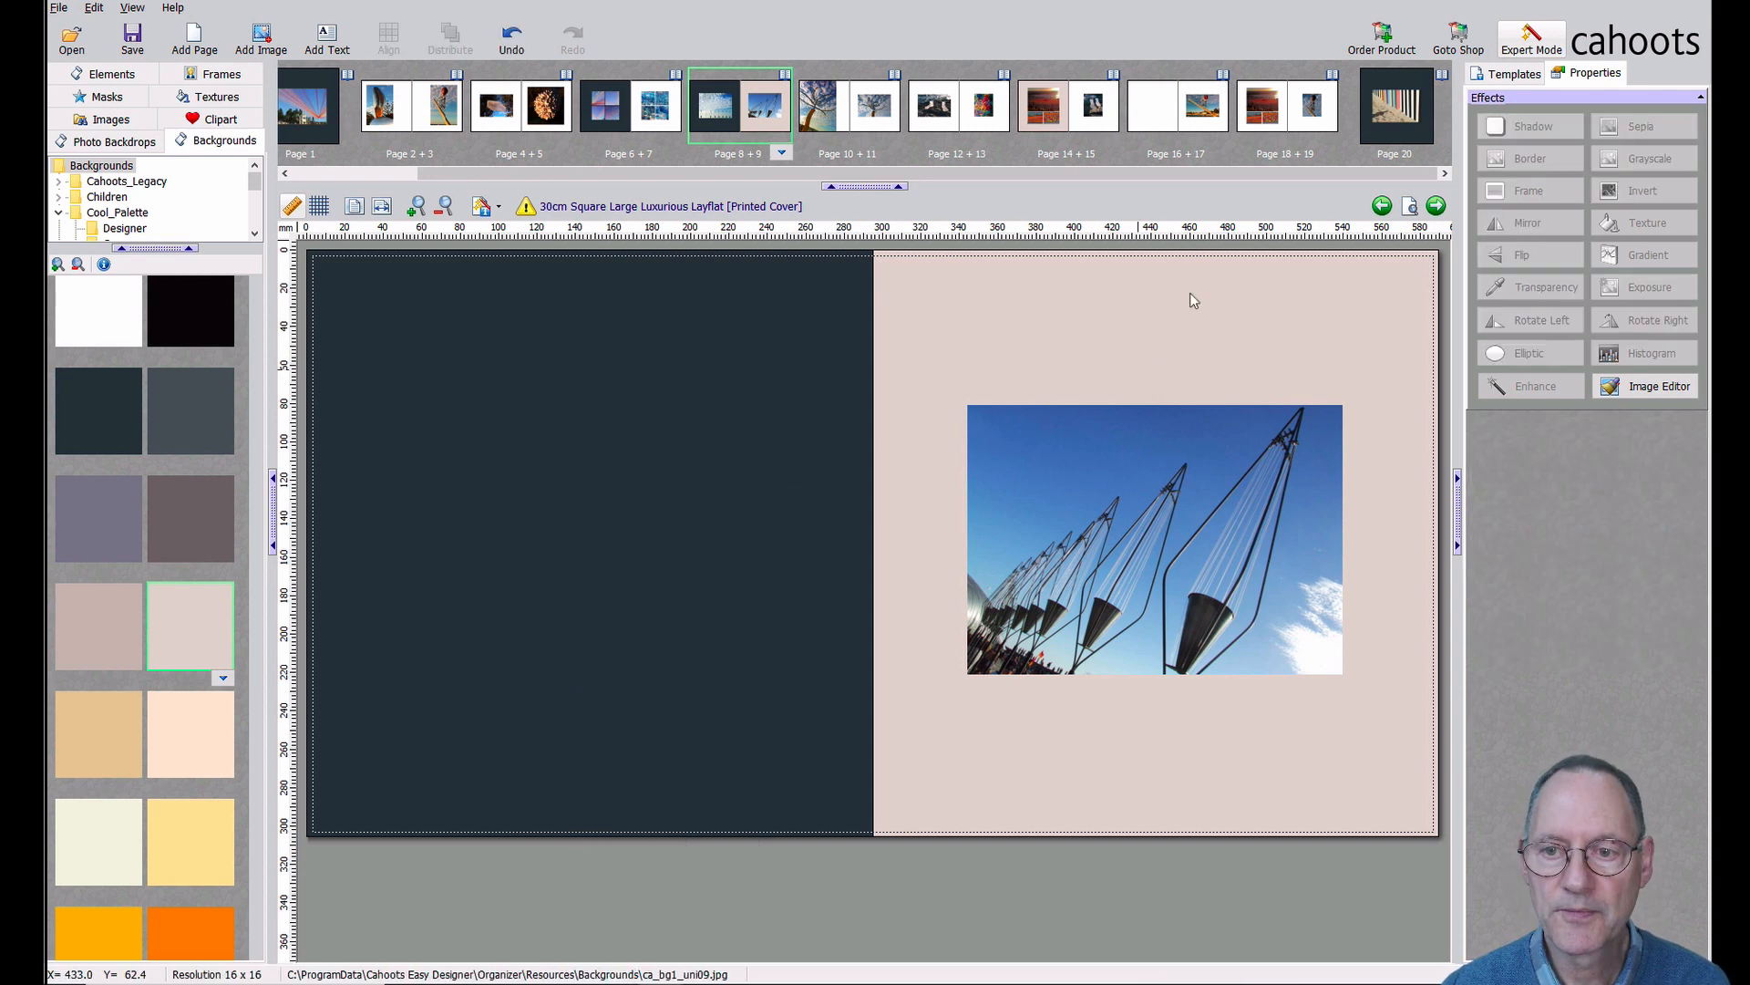
Paste the cut cloudy sky photo onto the blank page 16, opposite the landscape cyclist photo
{"action": "left_click", "coordinate": [1205, 116]}
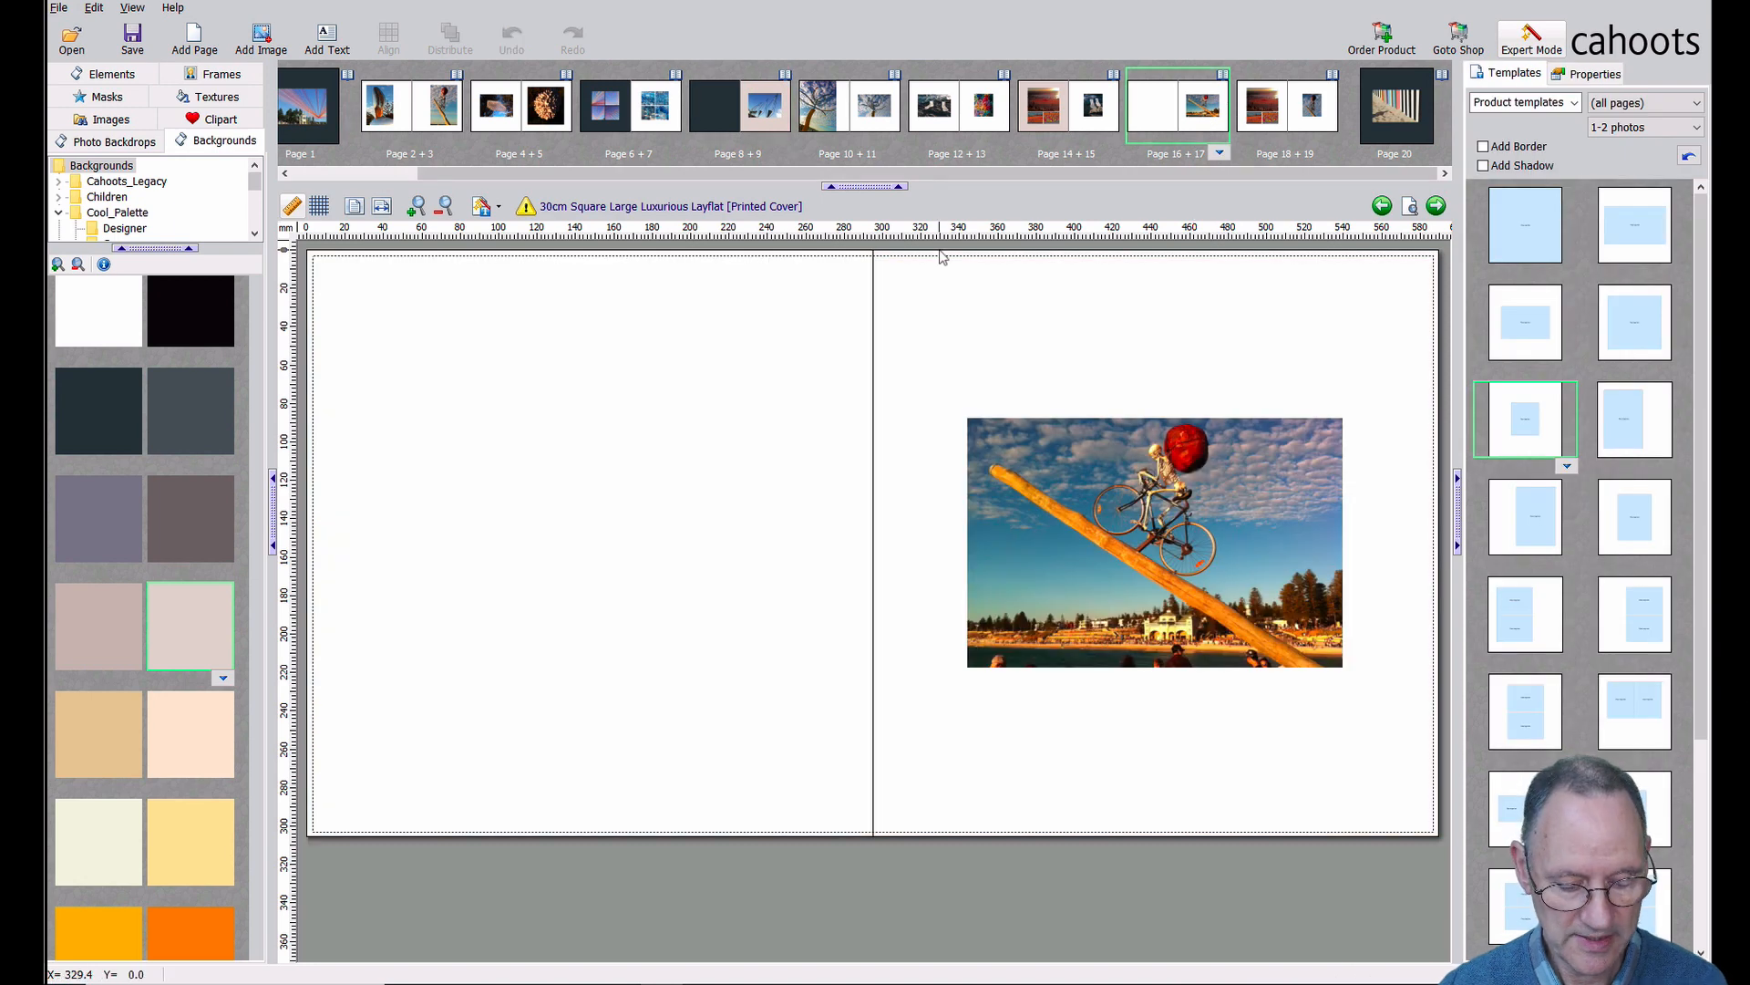
{"action": "left_click", "coordinate": [716, 371]}
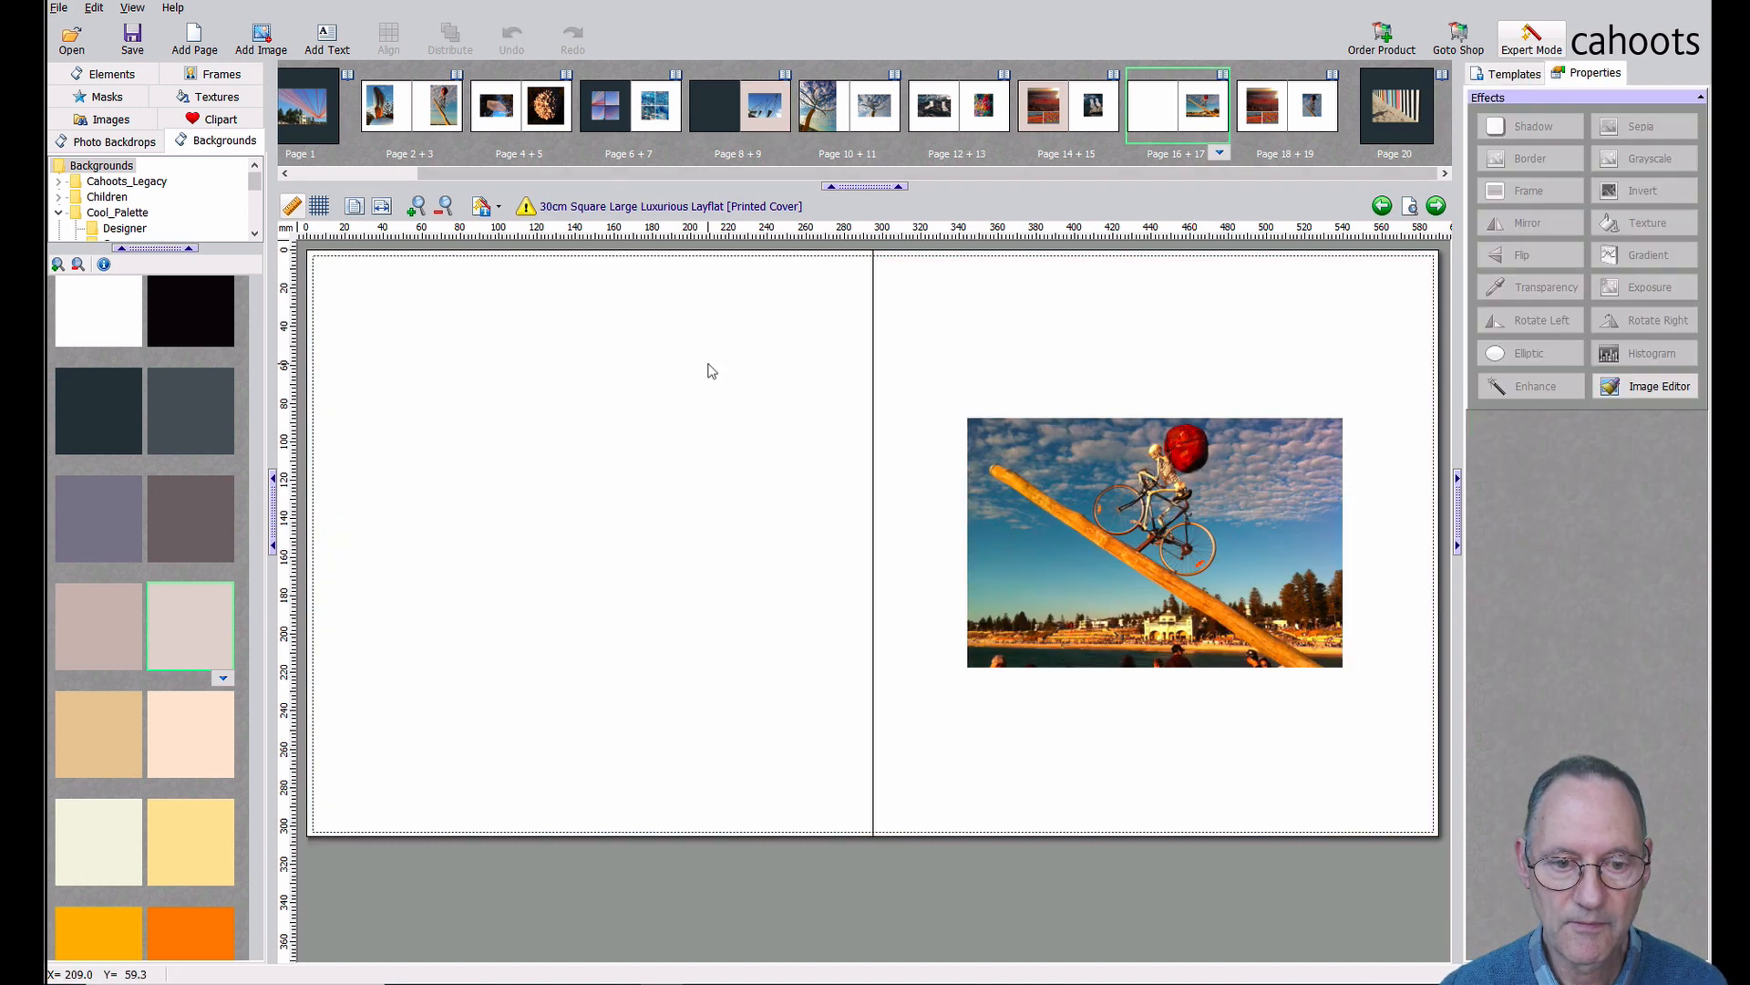
{"action": "right_click", "coordinate": [709, 369]}
{"action": "left_click", "coordinate": [749, 515]}
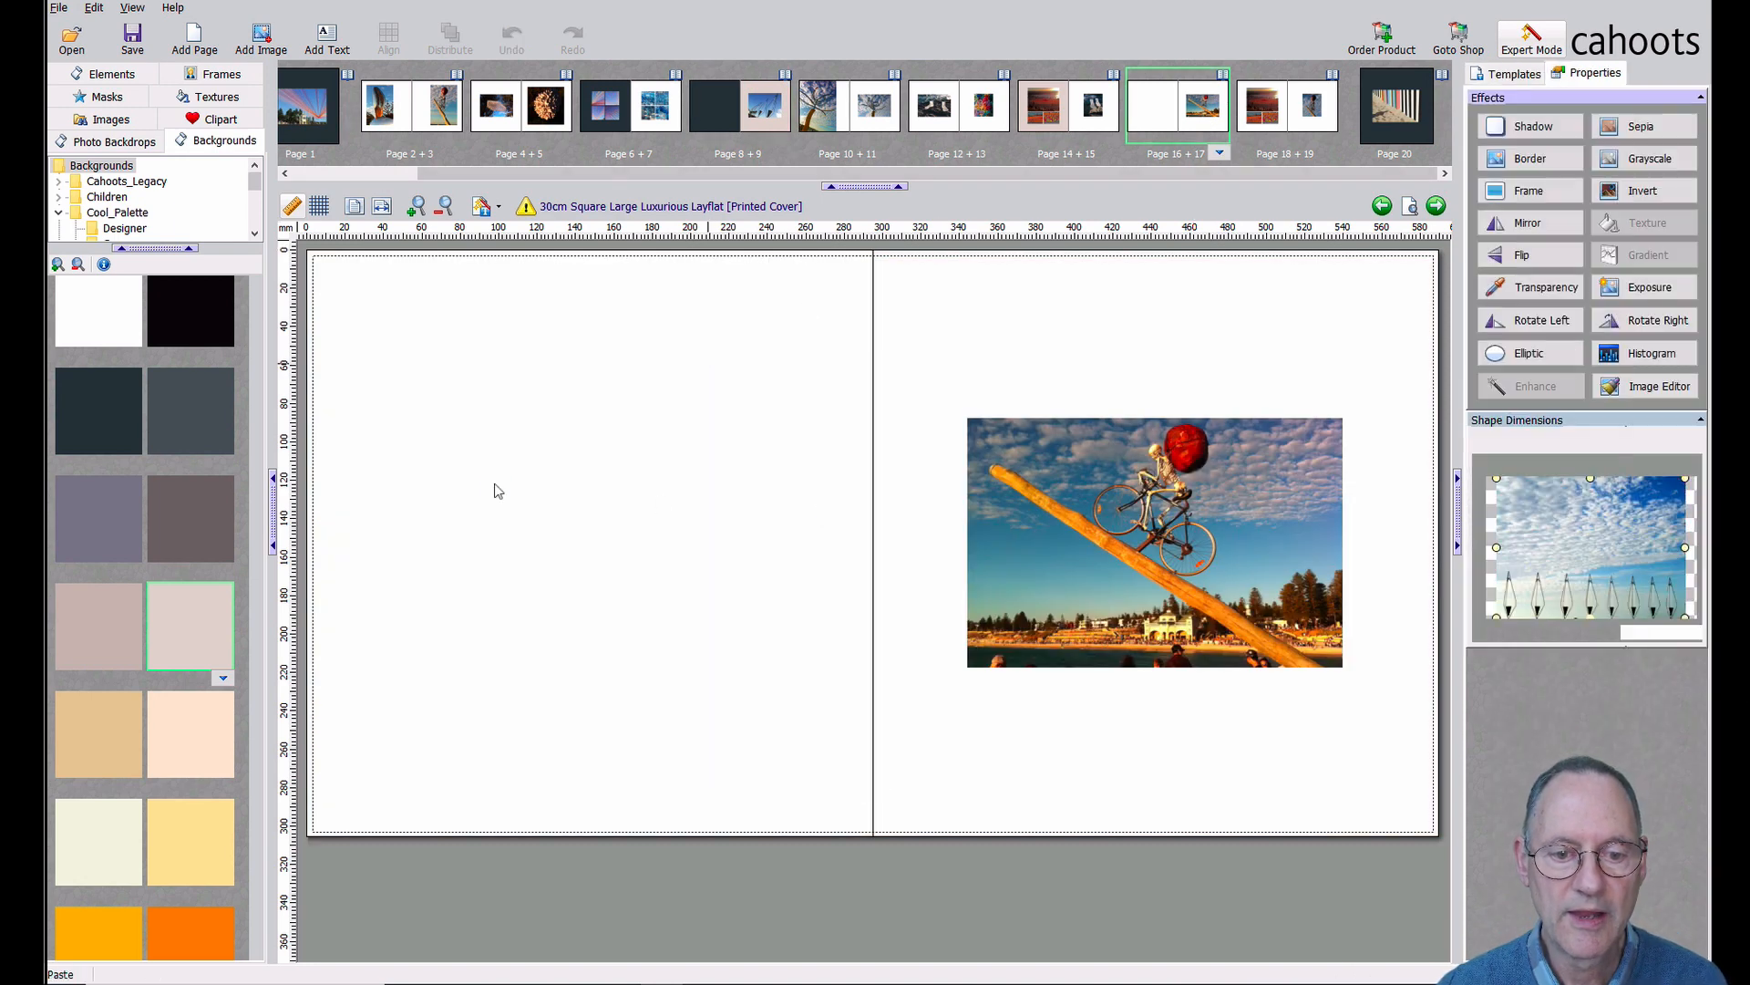
Clear the dark background image from page 8, applying the change to the left page only
{"action": "left_click", "coordinate": [724, 95]}
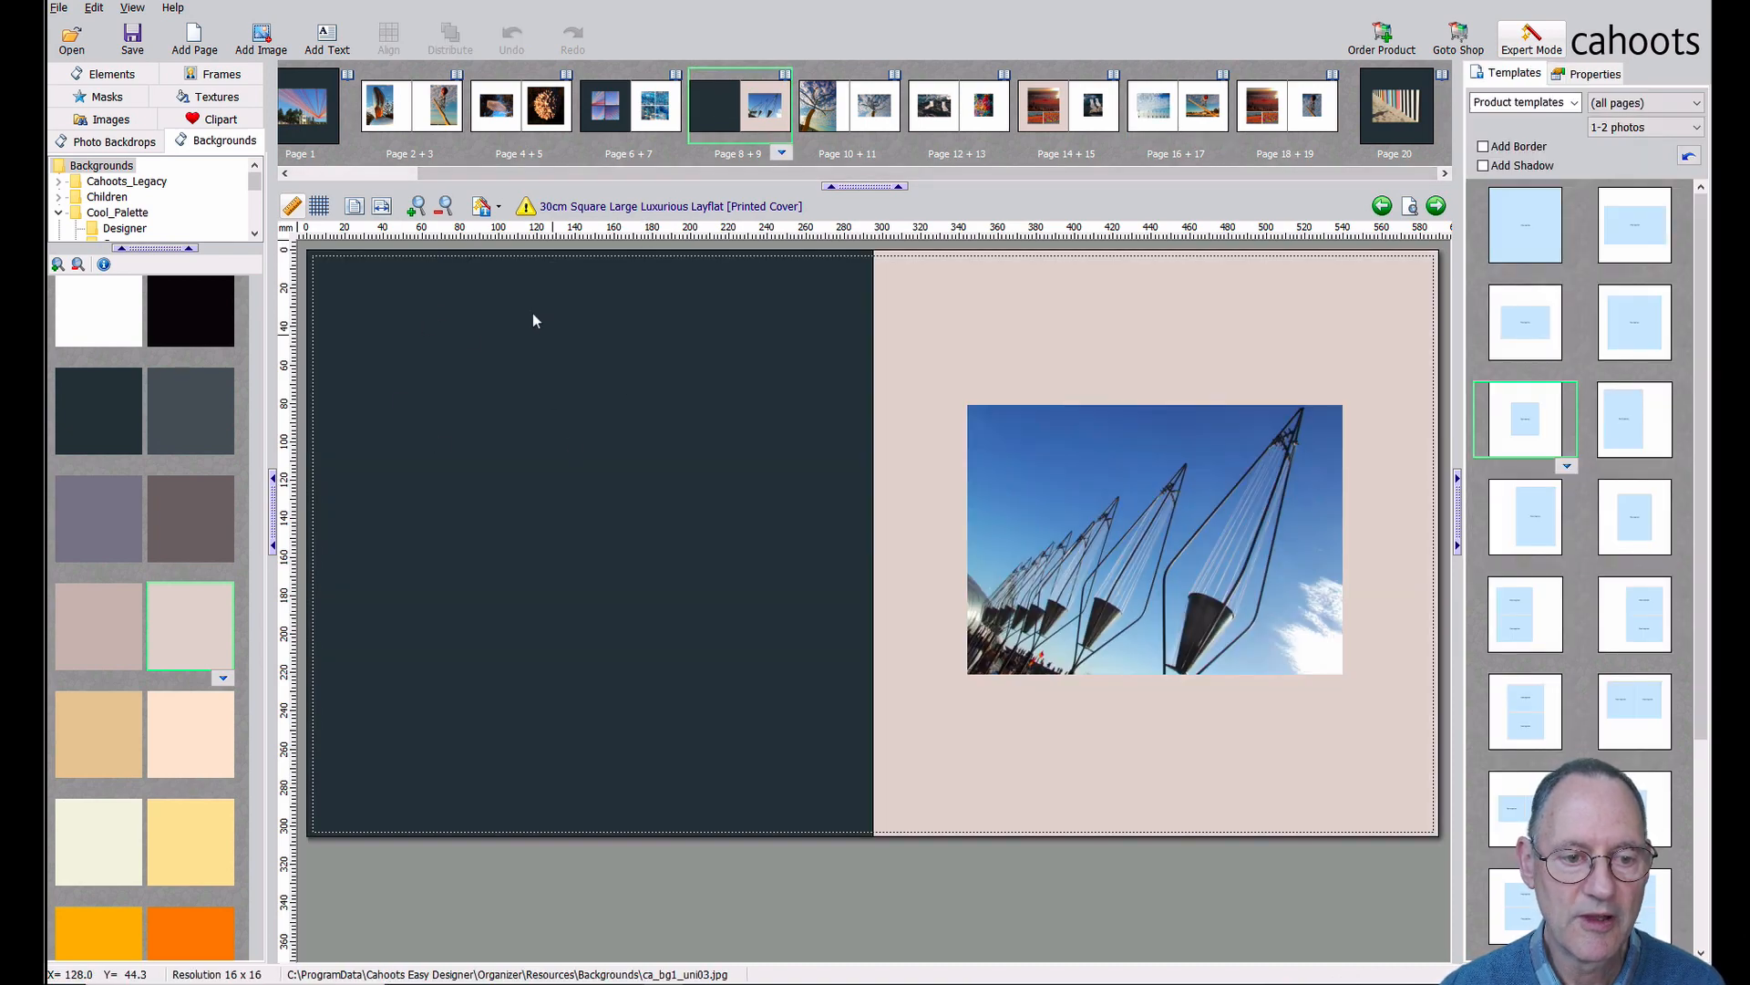
{"action": "double_click", "coordinate": [453, 343]}
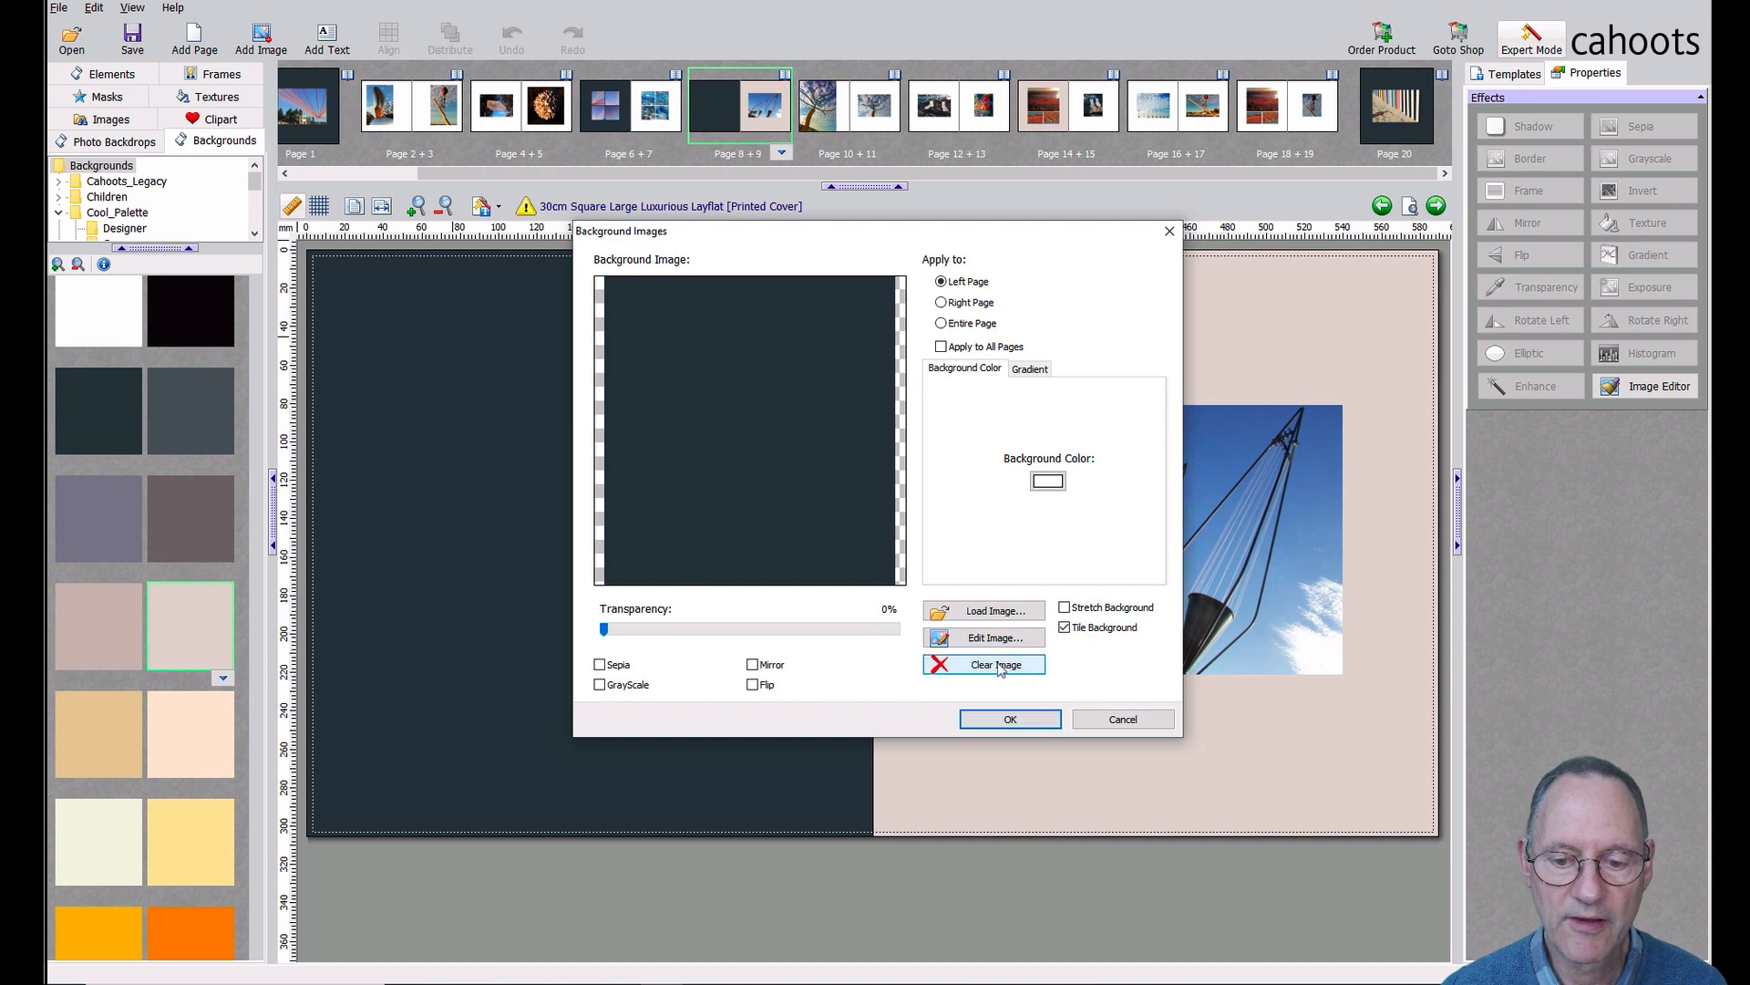
{"action": "left_click", "coordinate": [998, 668]}
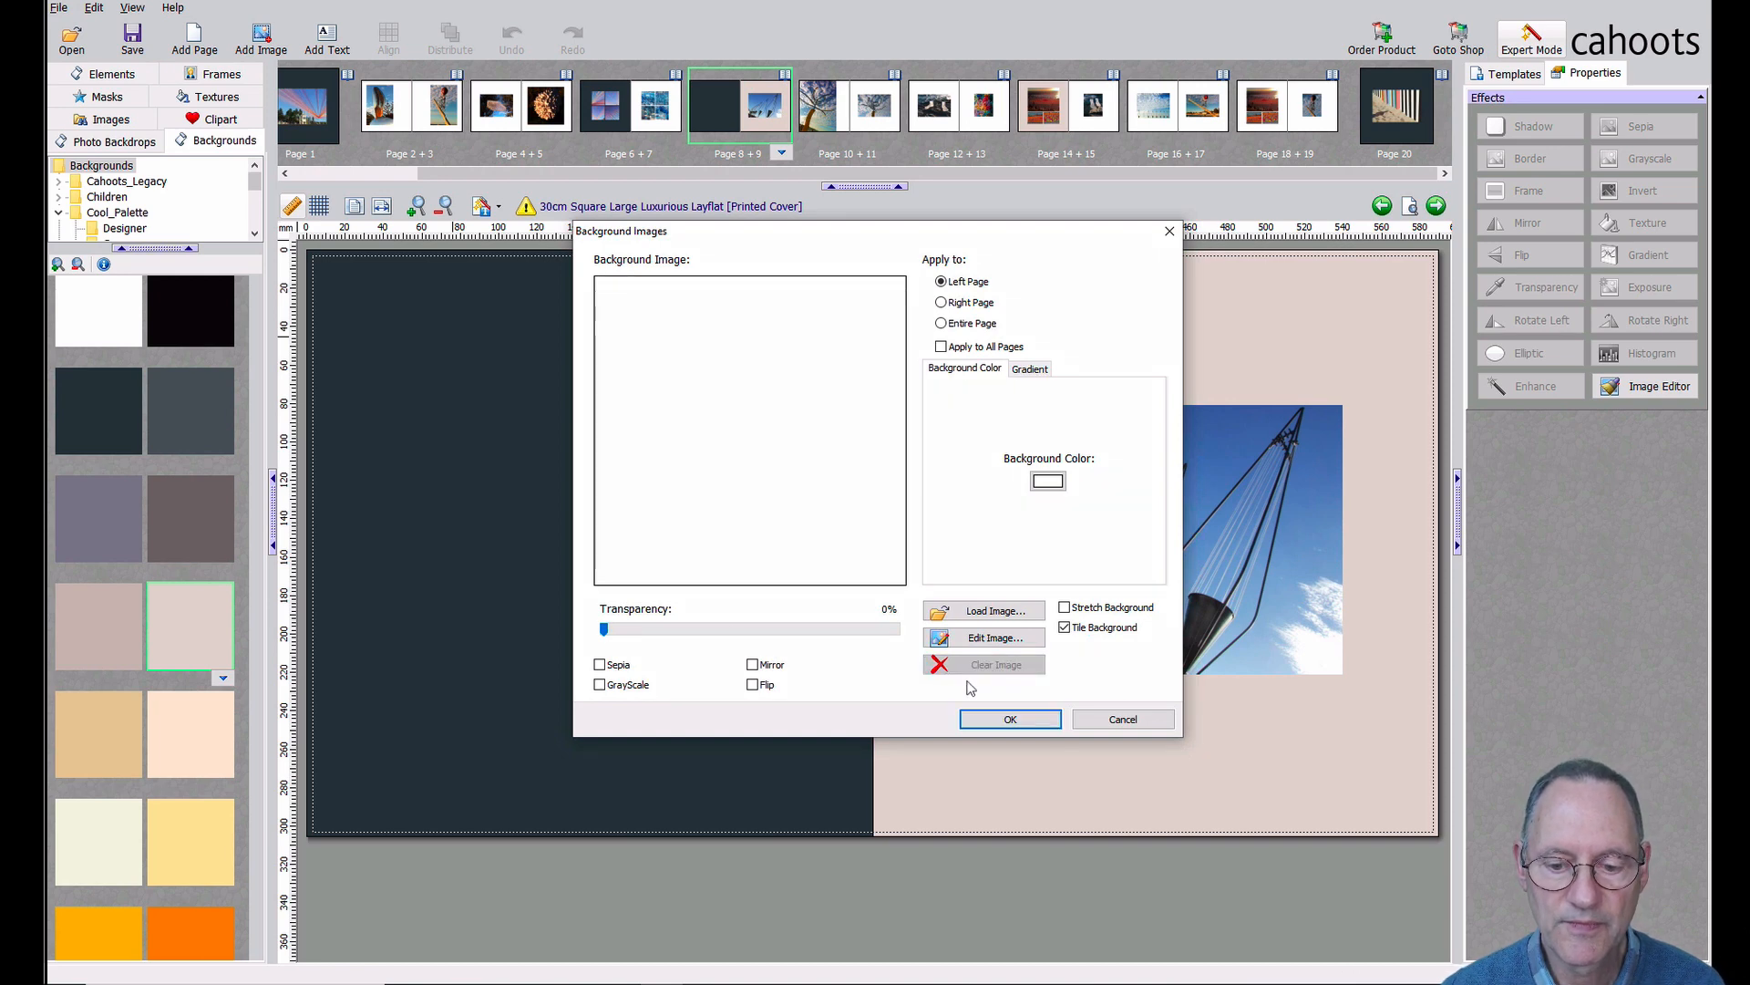
{"action": "left_click", "coordinate": [1006, 720]}
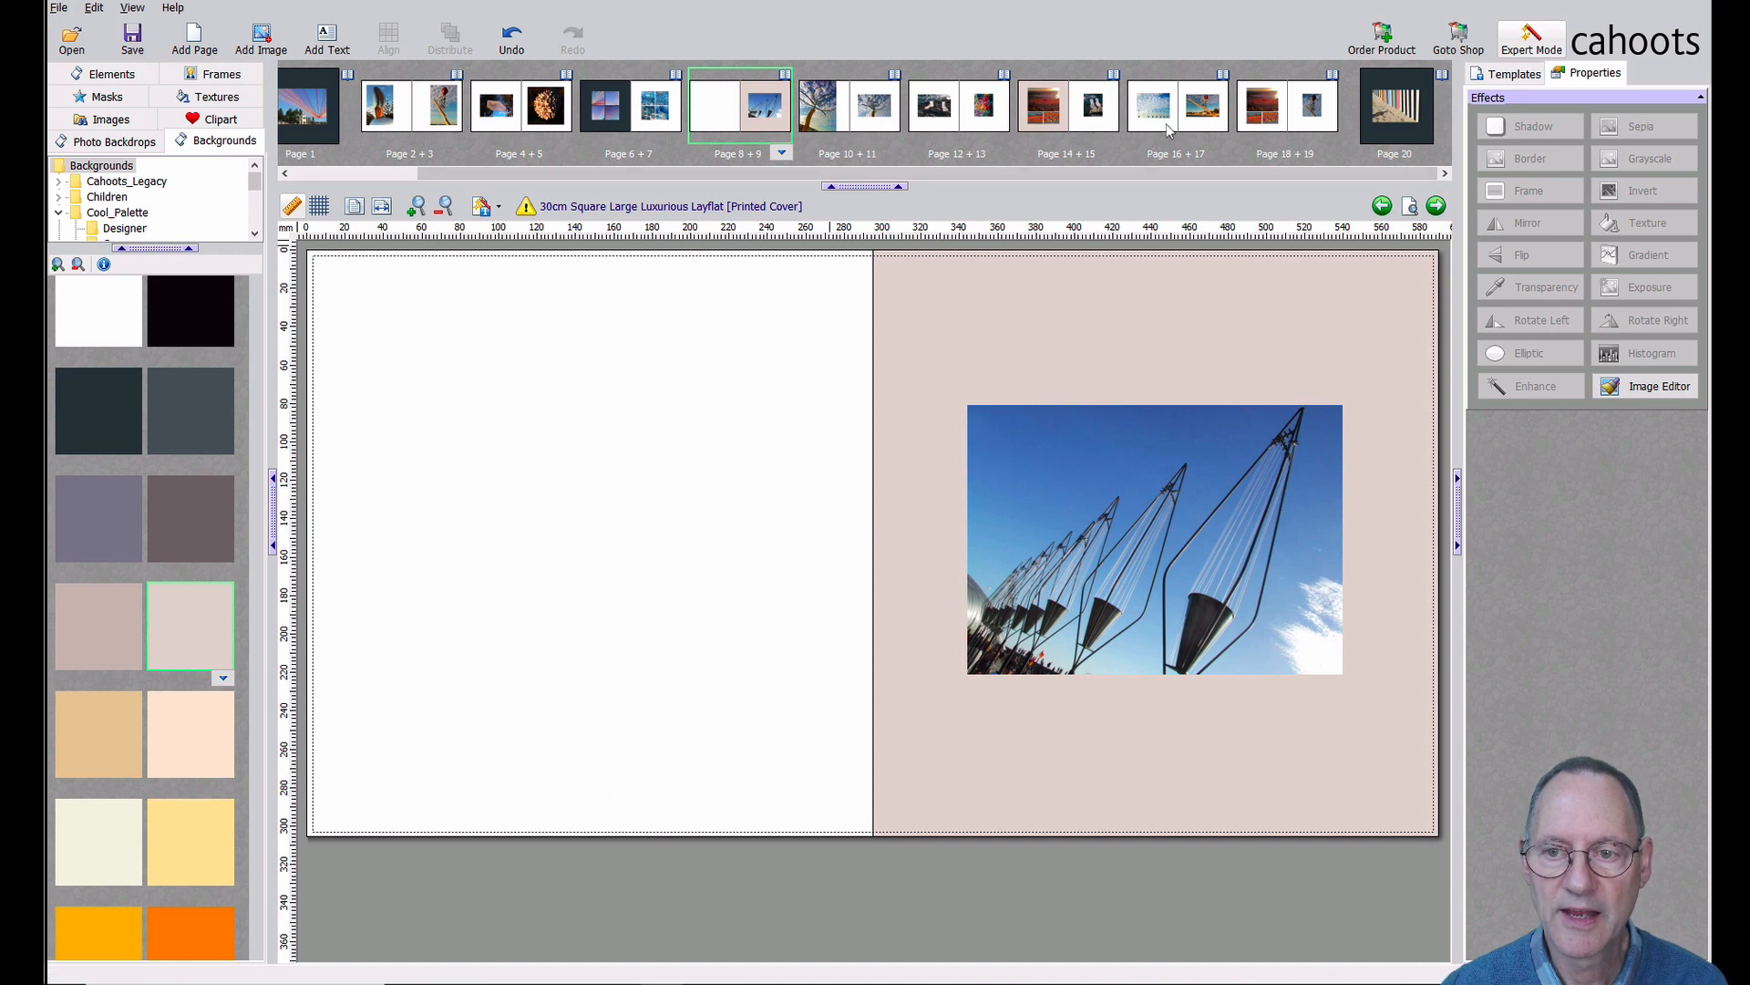
Apply the black background swatch to page 16 behind the cloudy sky photo, for the left page only
{"action": "left_click", "coordinate": [1209, 133]}
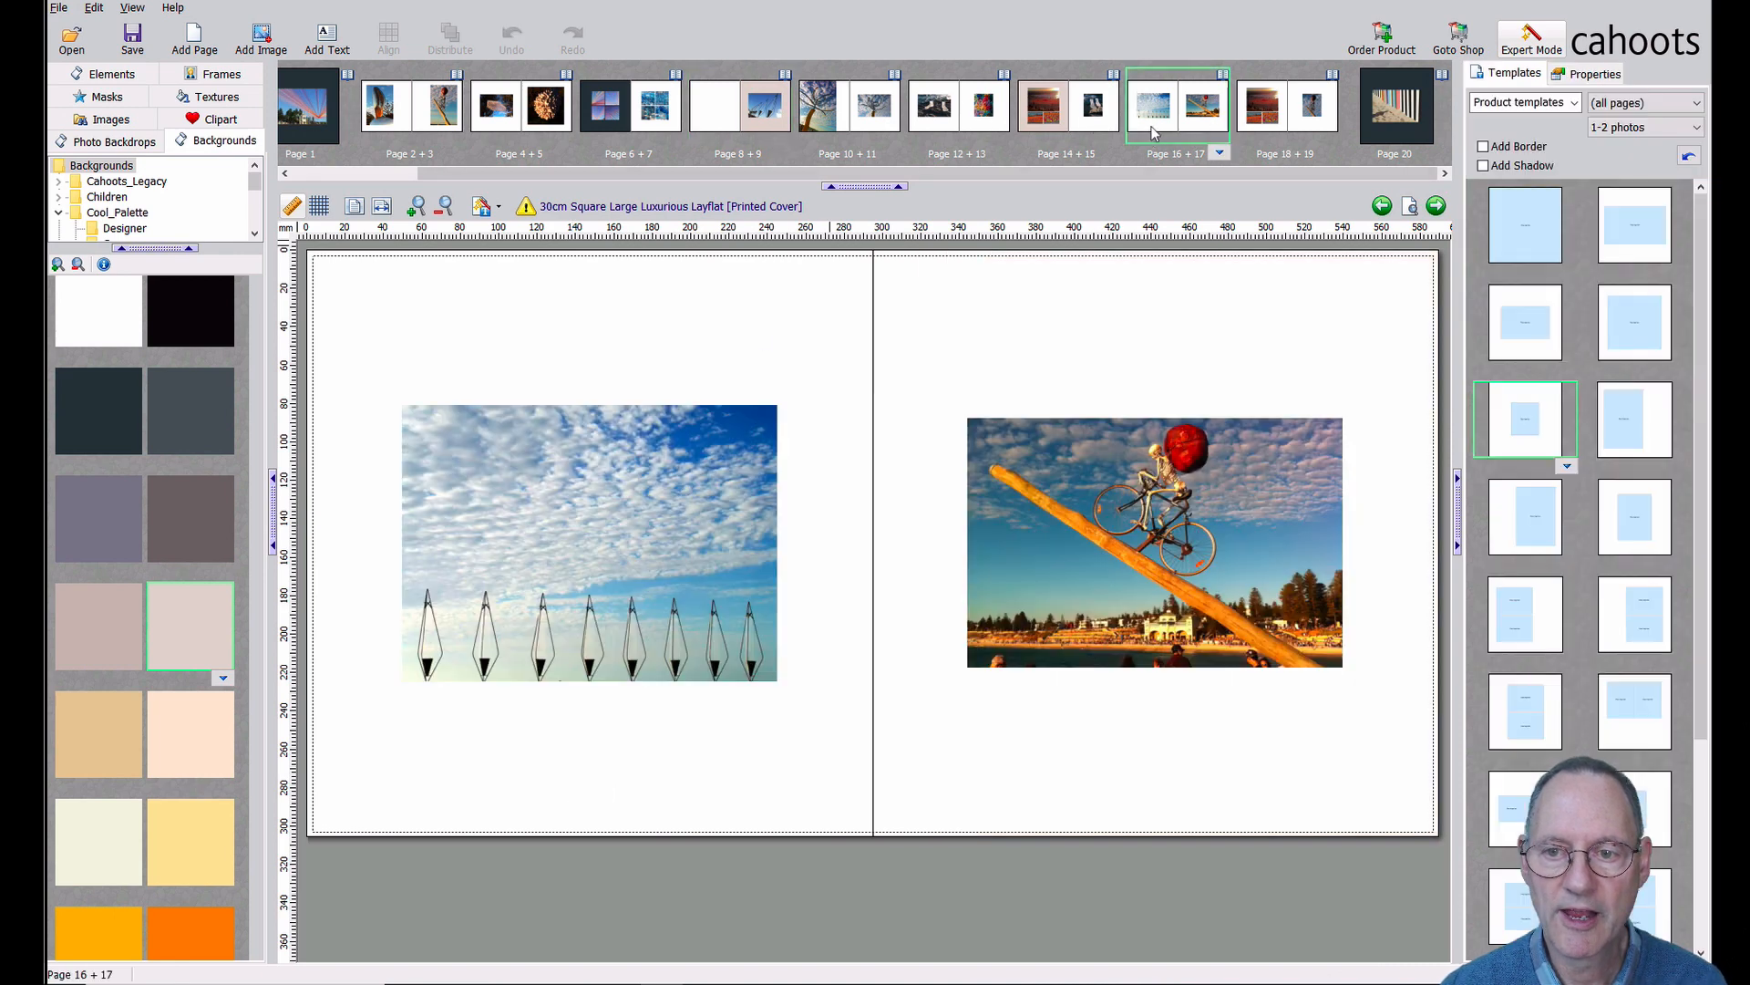
{"action": "double_click", "coordinate": [410, 325]}
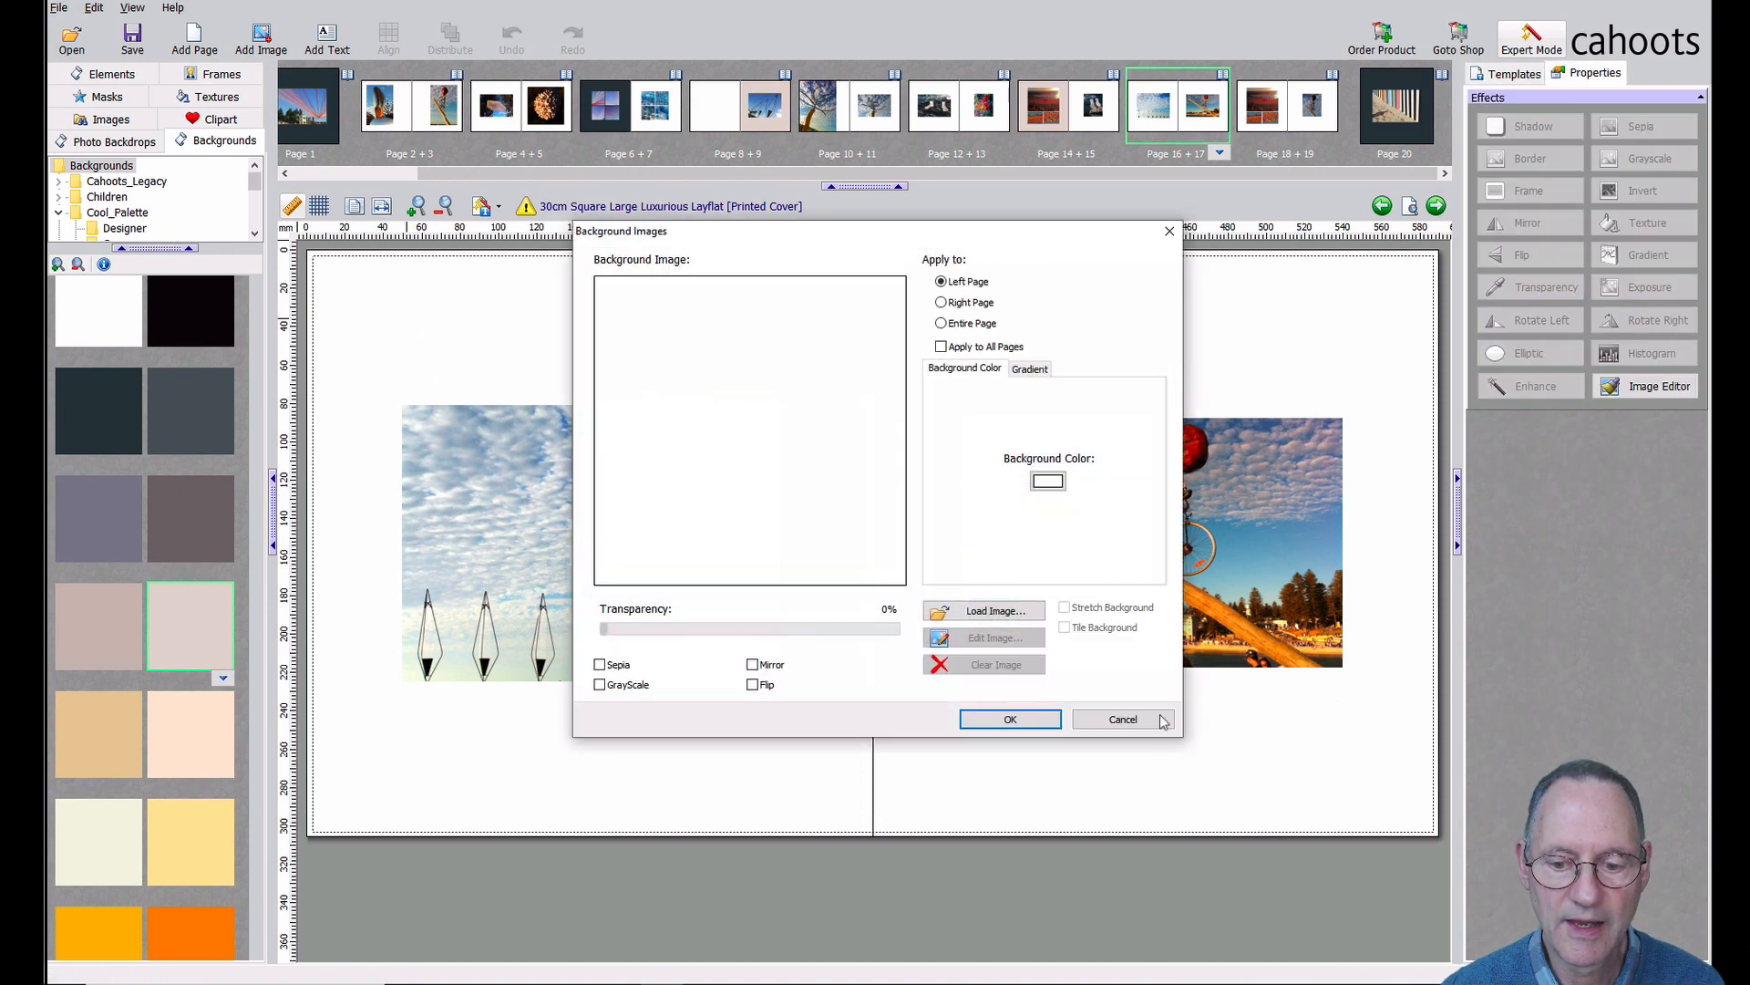
{"action": "left_click", "coordinate": [1044, 720]}
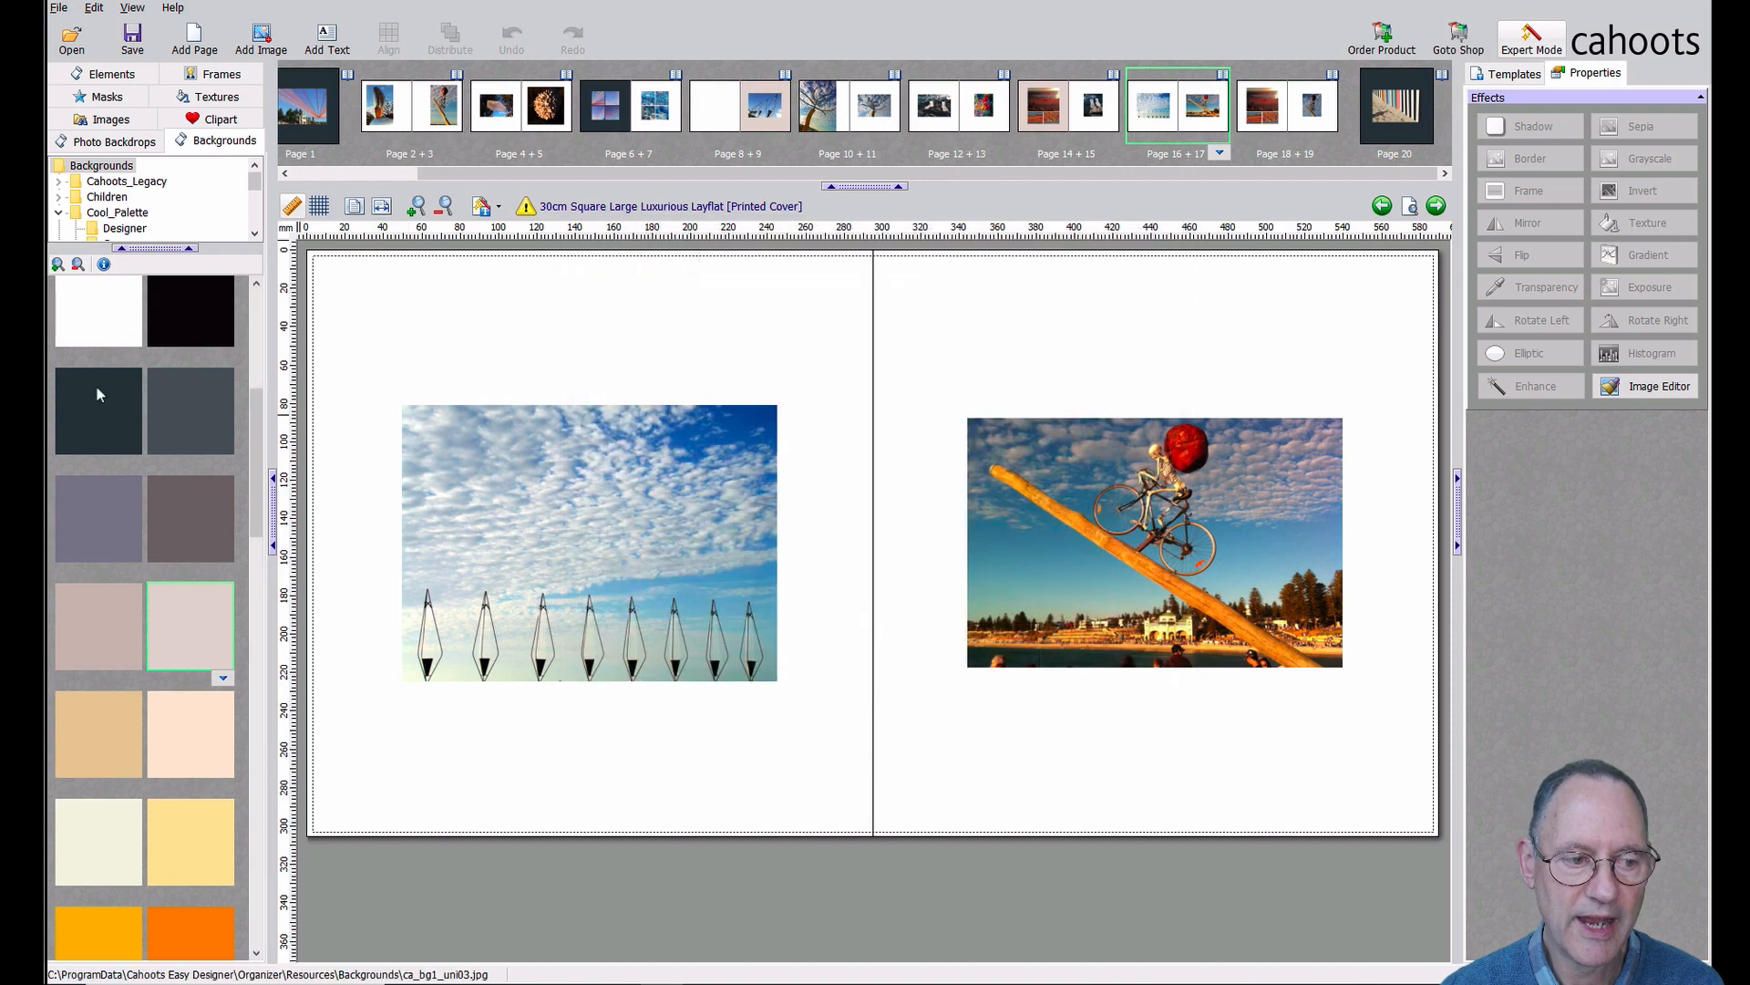
{"action": "left_click_drag", "start_coordinate": [178, 299], "coordinate": [358, 312]}
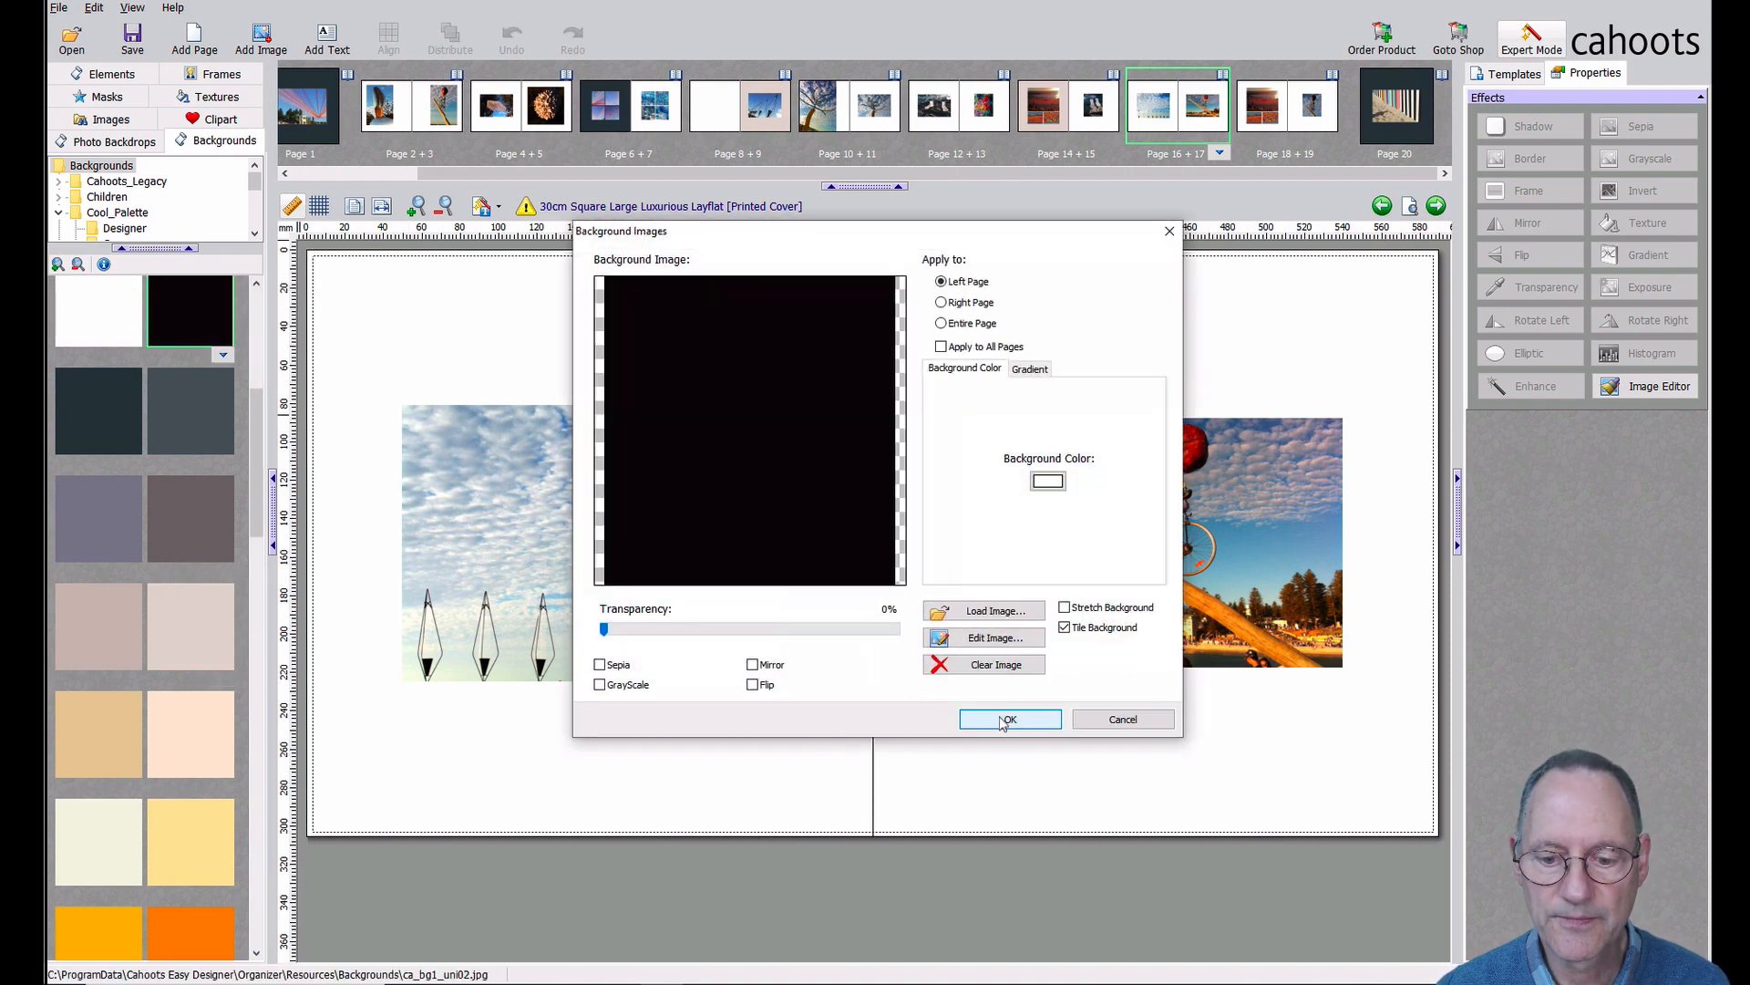
{"action": "left_click", "coordinate": [1010, 719]}
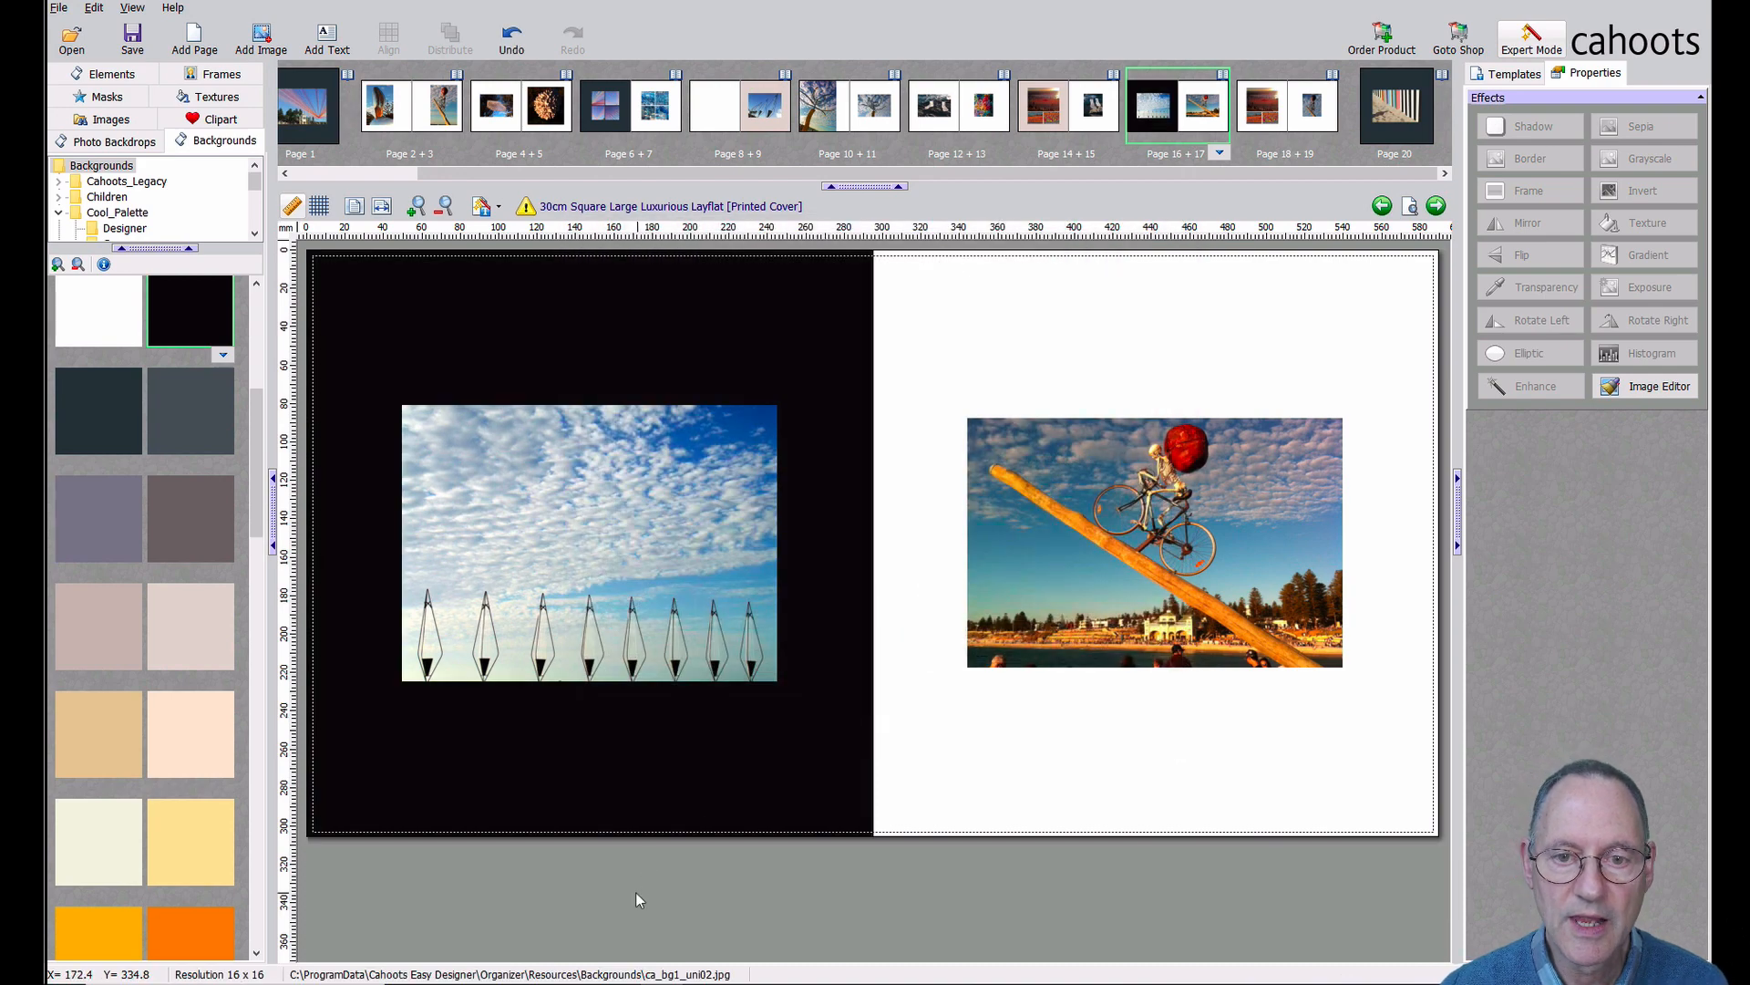